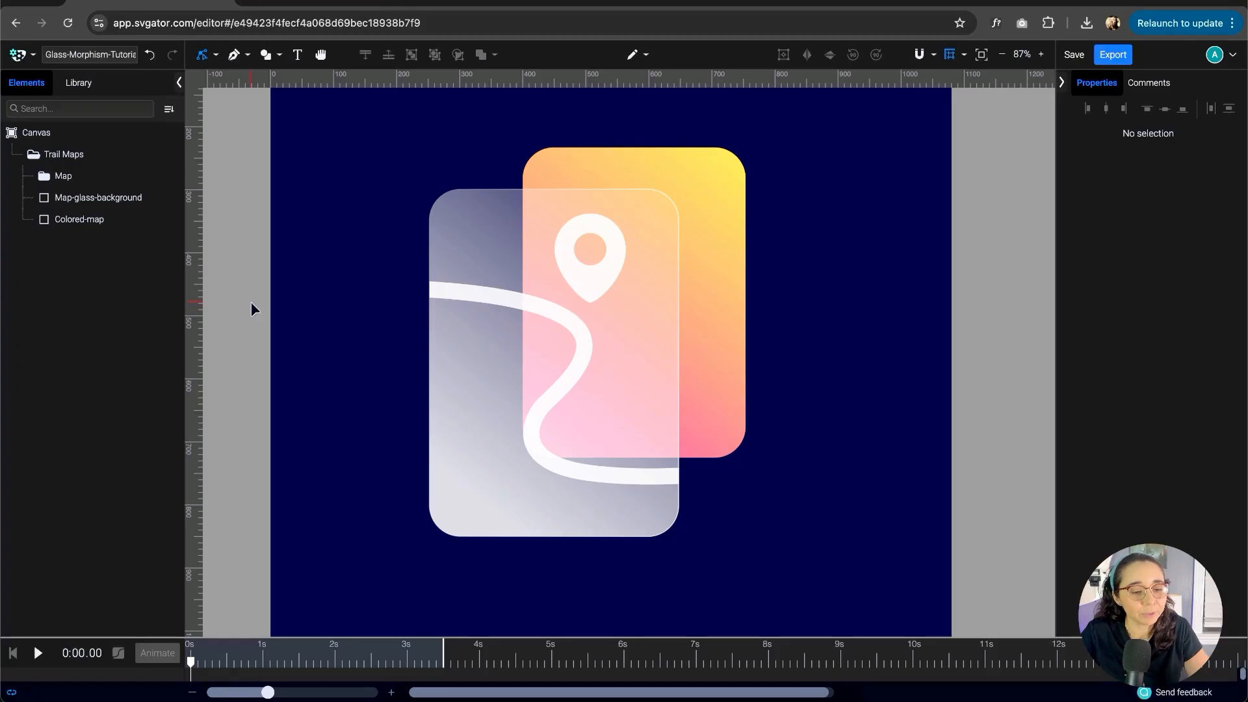
# - Examine the layers inside the Map group, checking what the Trail-group and Pin-location contain
pyautogui.press('h')
pyautogui.moveTo(223, 307); pyautogui.dragTo(251, 293)
pyautogui.press('v')
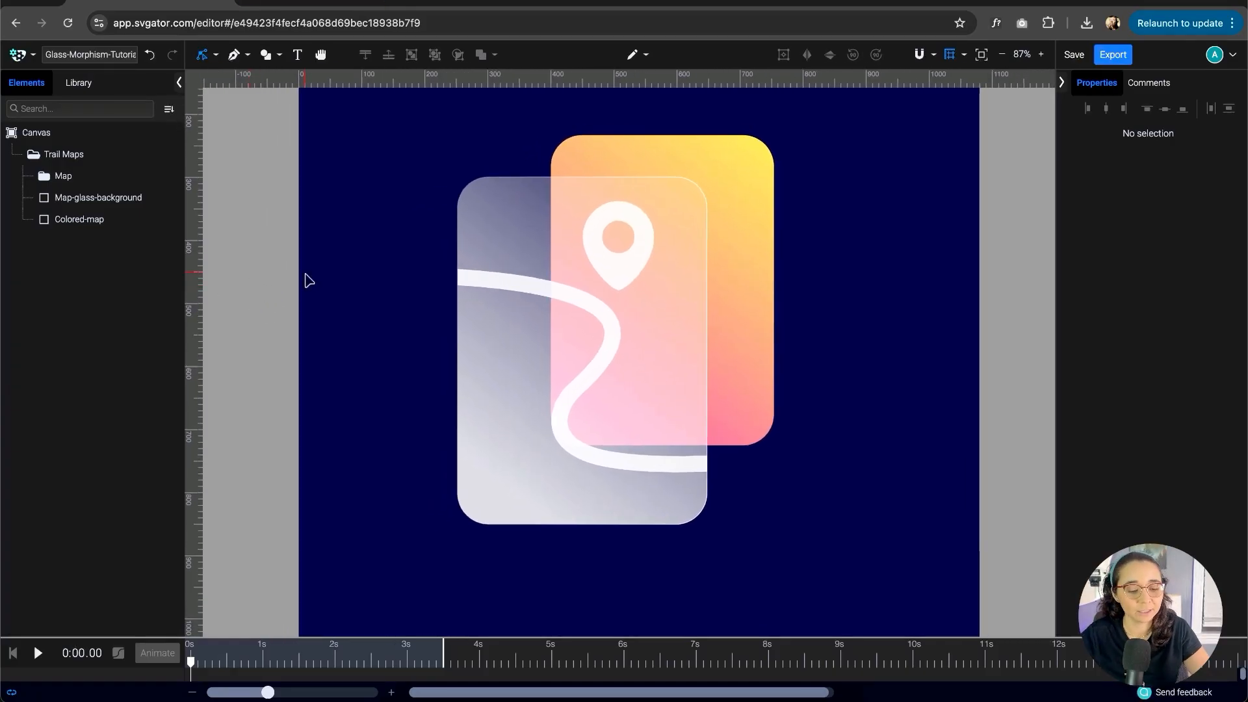
pyautogui.hscroll(2, 325, 270)
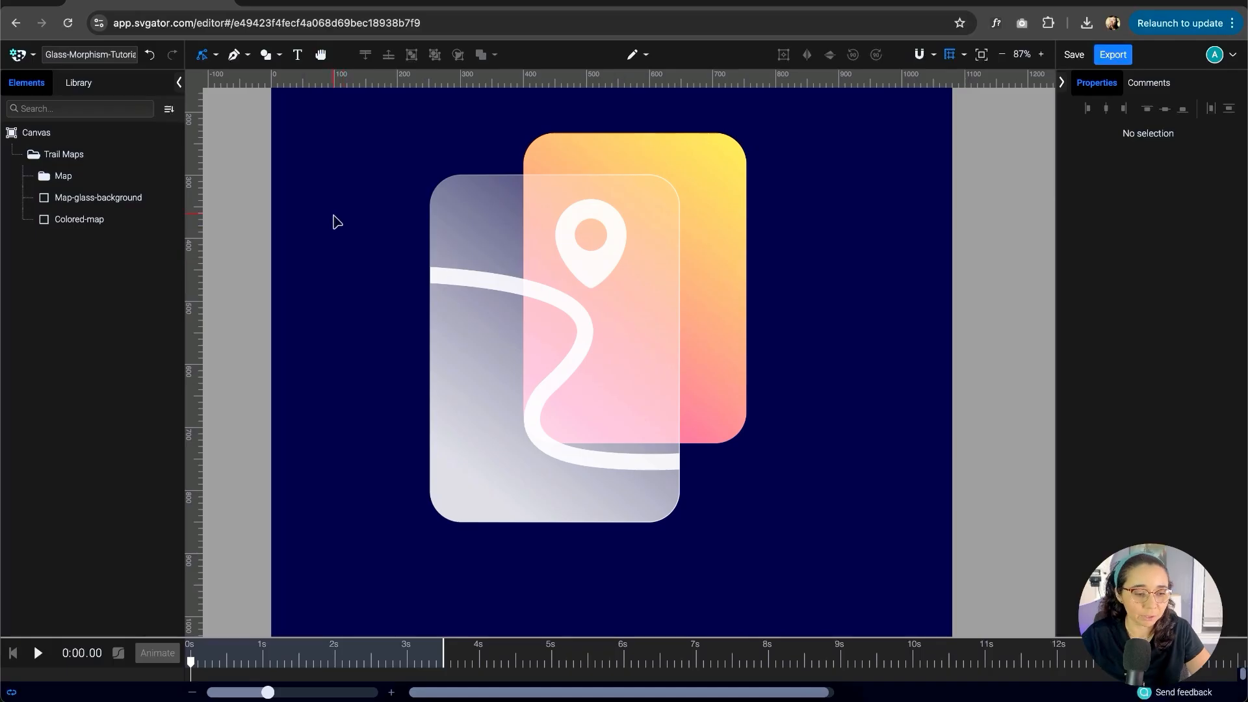
pyautogui.click(80, 174)
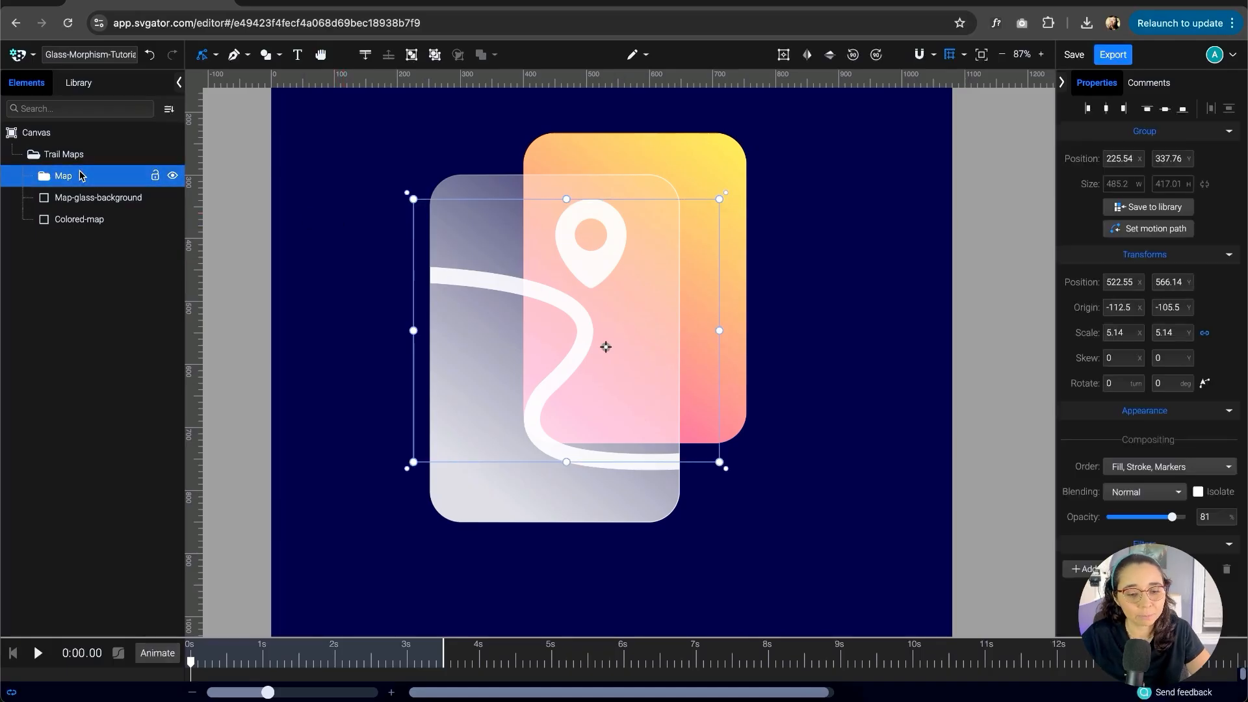
pyautogui.click(45, 176)
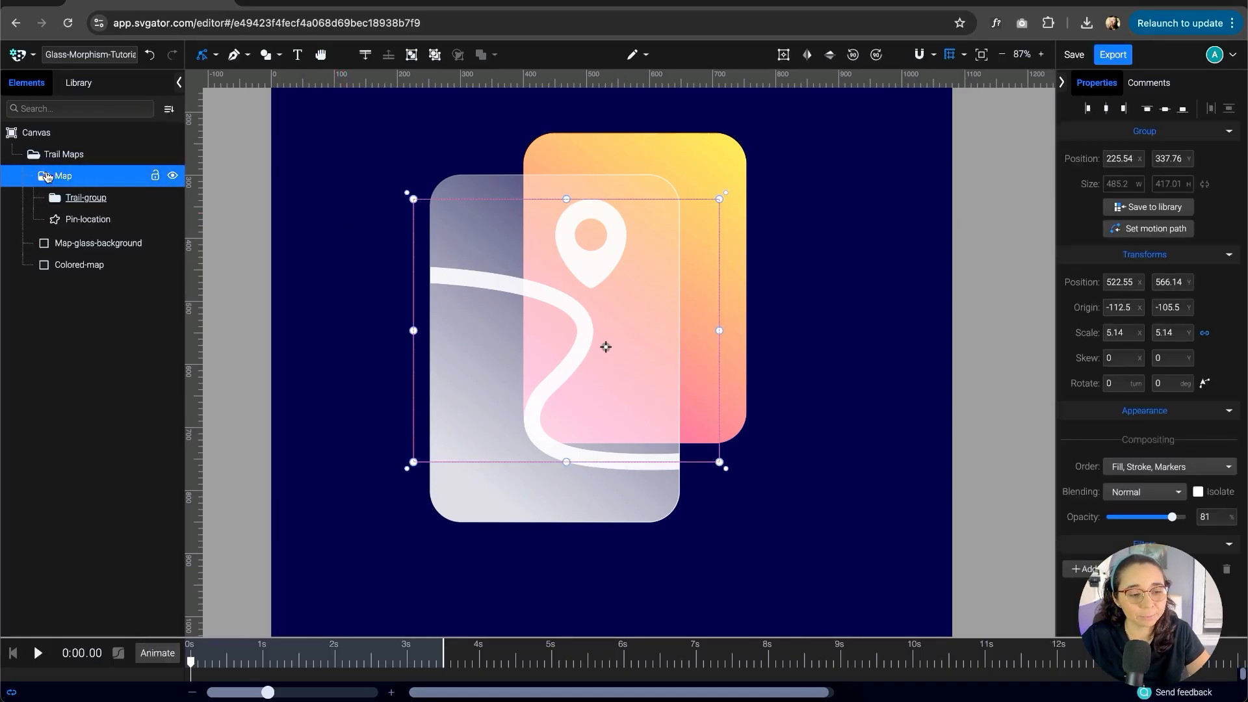
pyautogui.click(107, 202)
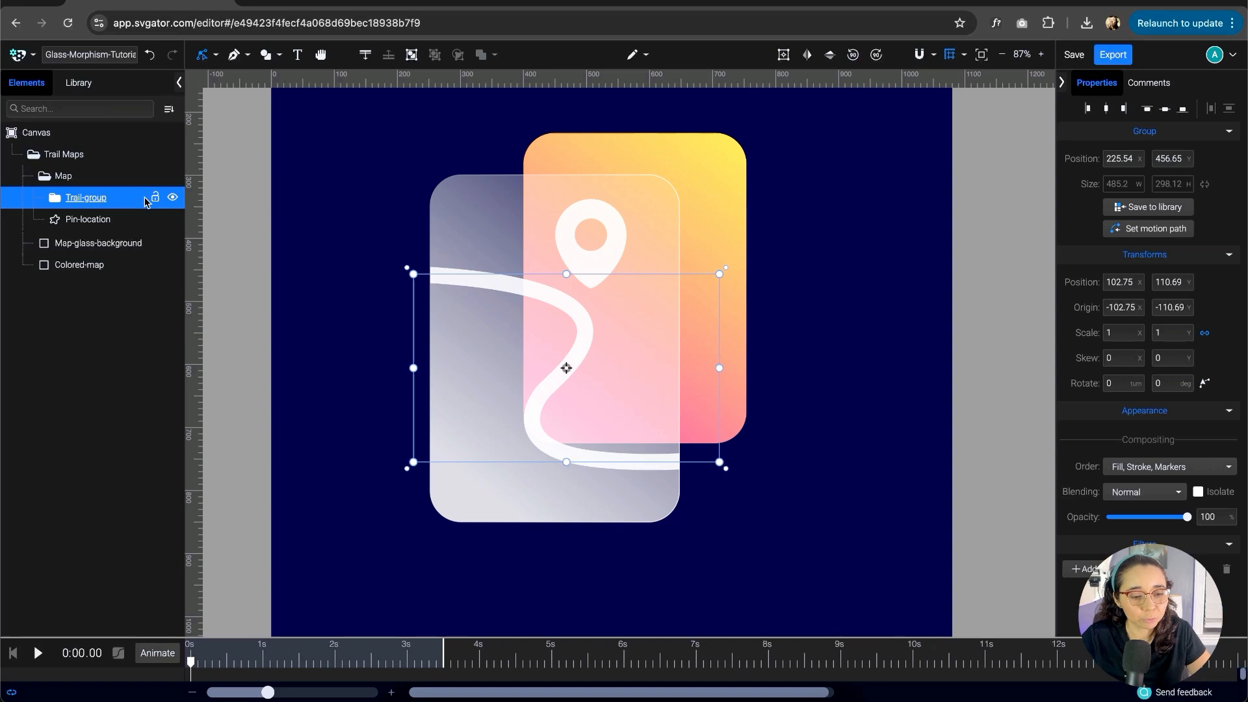
pyautogui.click(173, 199)
pyautogui.click(173, 199)
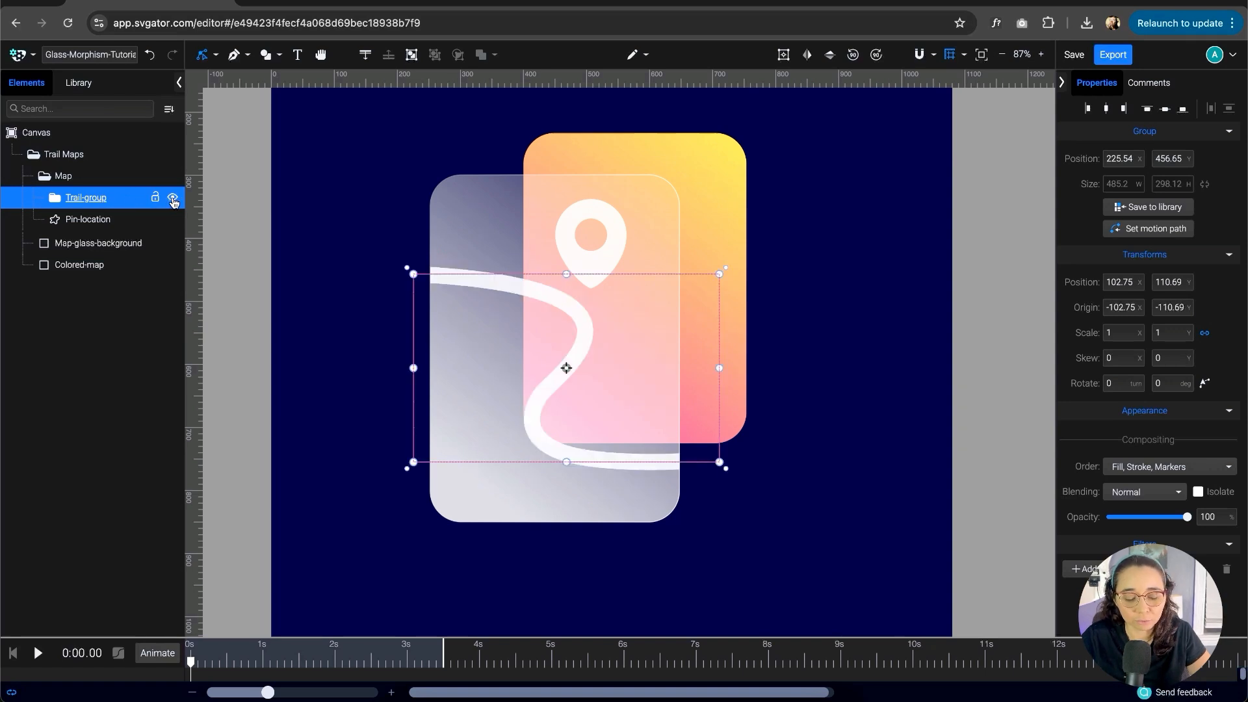
pyautogui.click(115, 224)
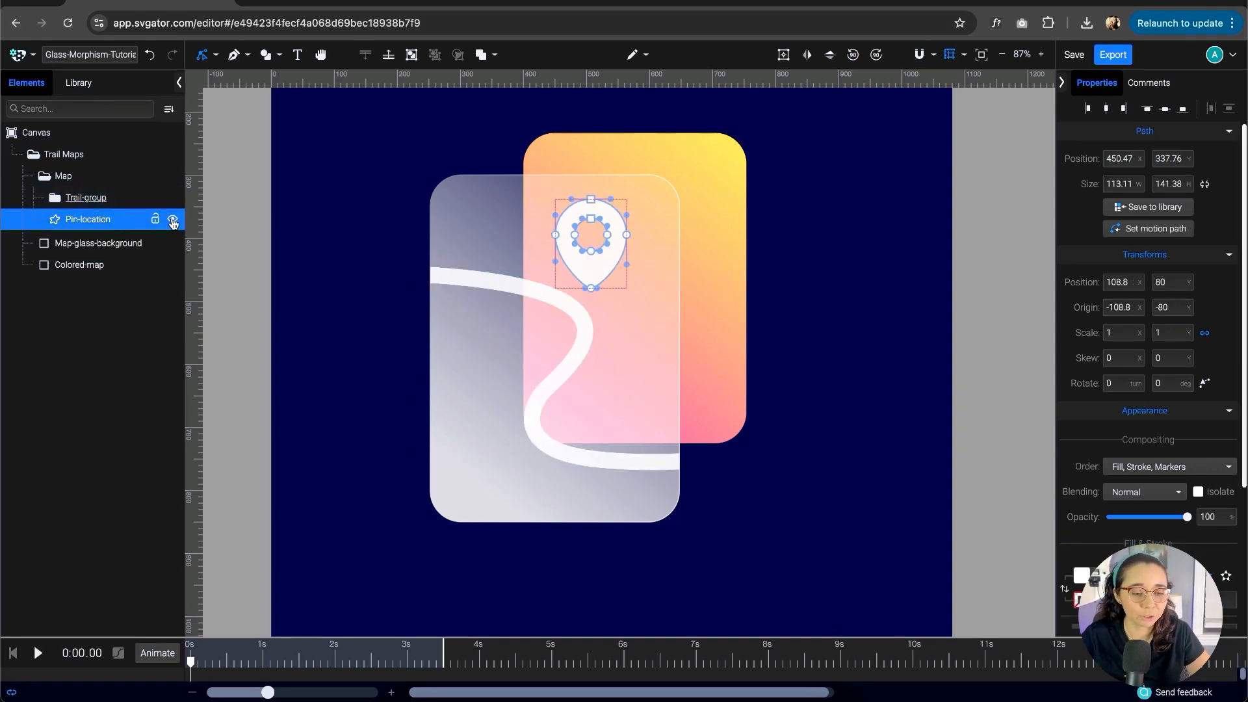
# - Inspect the Map-glass-background rectangle's linear gradient fill, checking the colour and alpha of both gradient stops
pyautogui.click(125, 247)
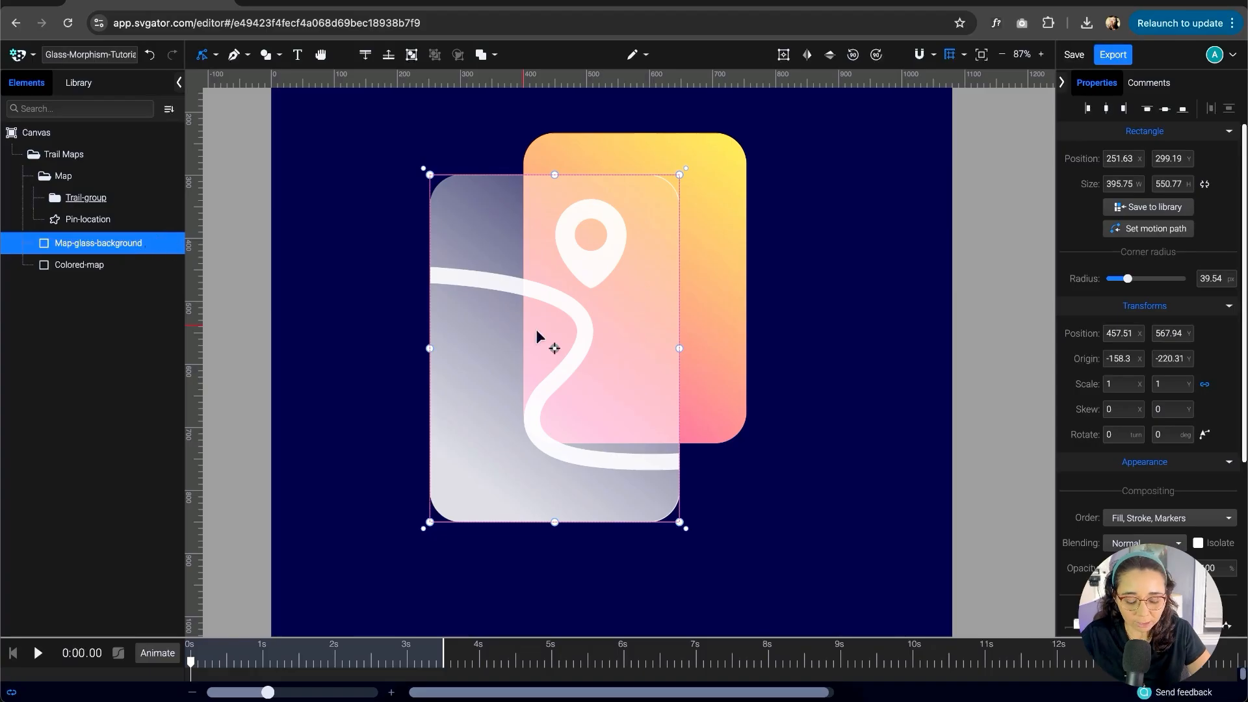
pyautogui.scroll(3, 589, 326)
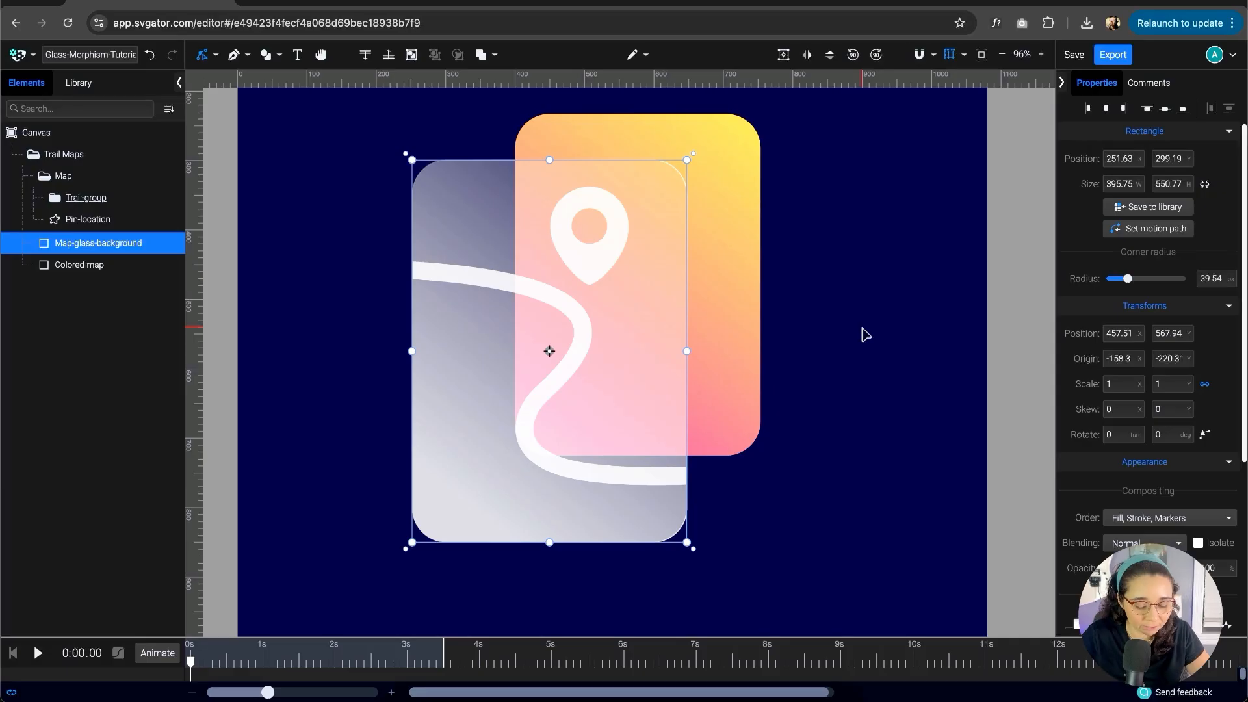
pyautogui.scroll(-4, 1180, 413)
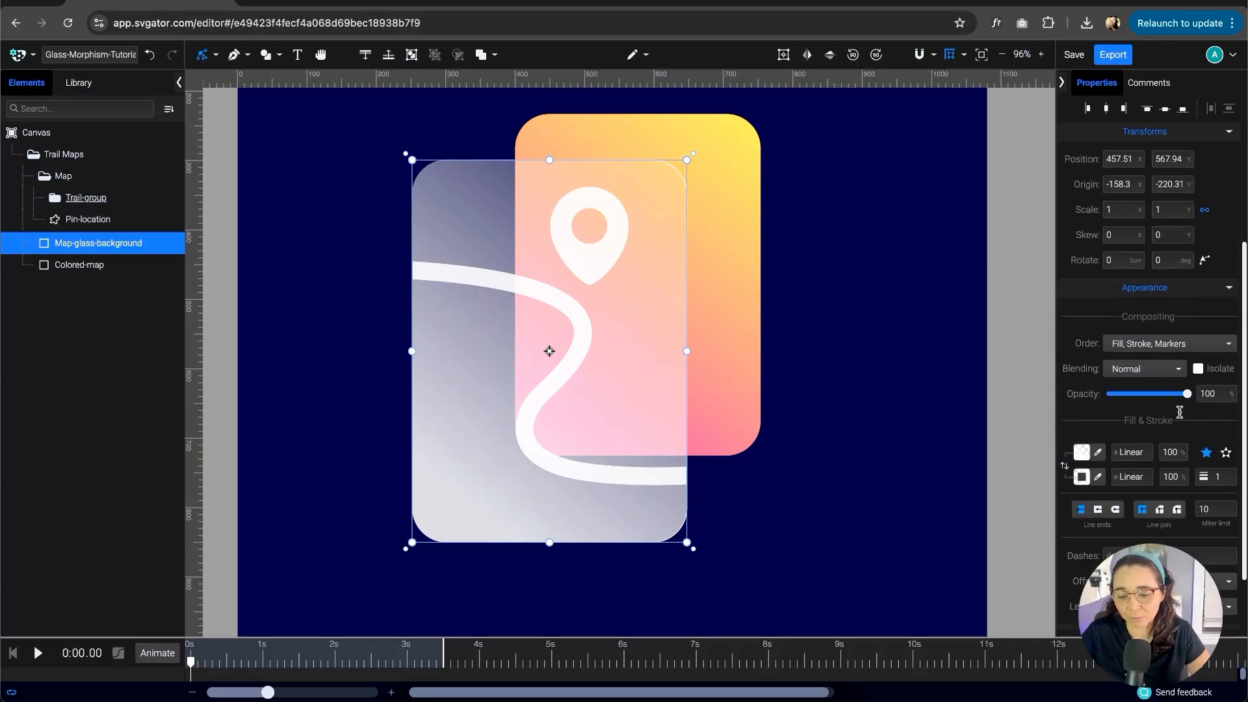
pyautogui.click(1081, 384)
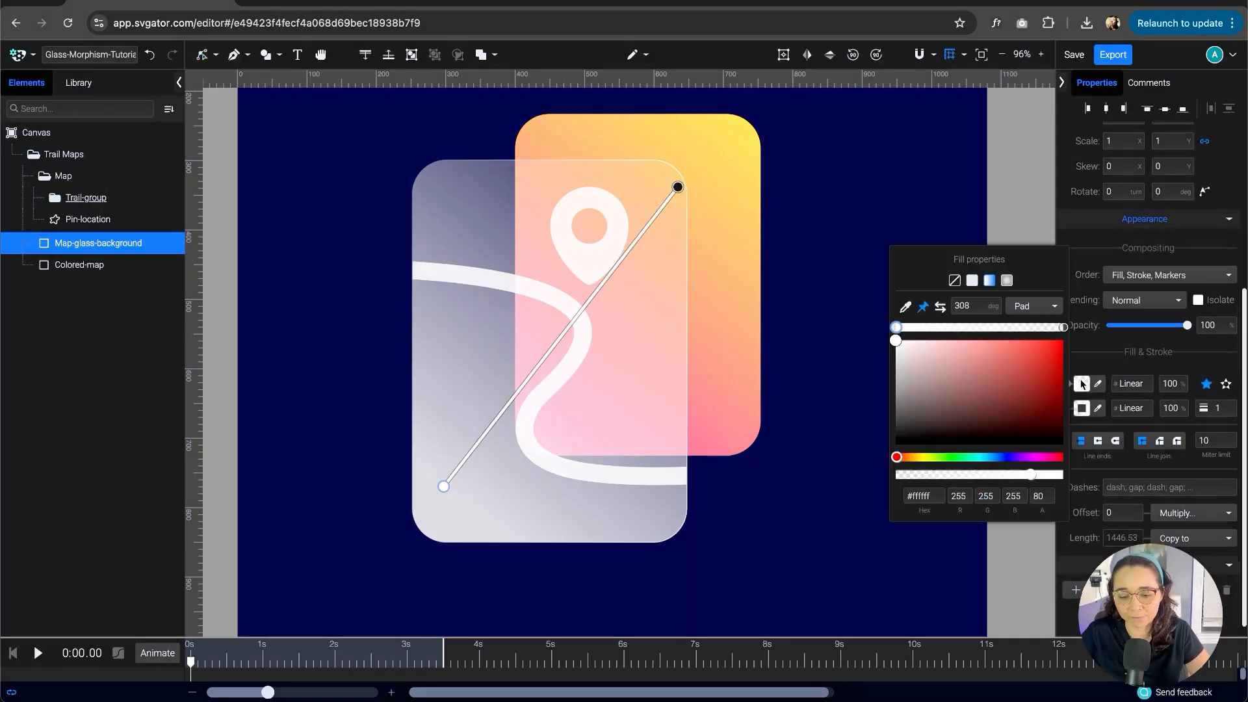
pyautogui.doubleClick(1033, 496)
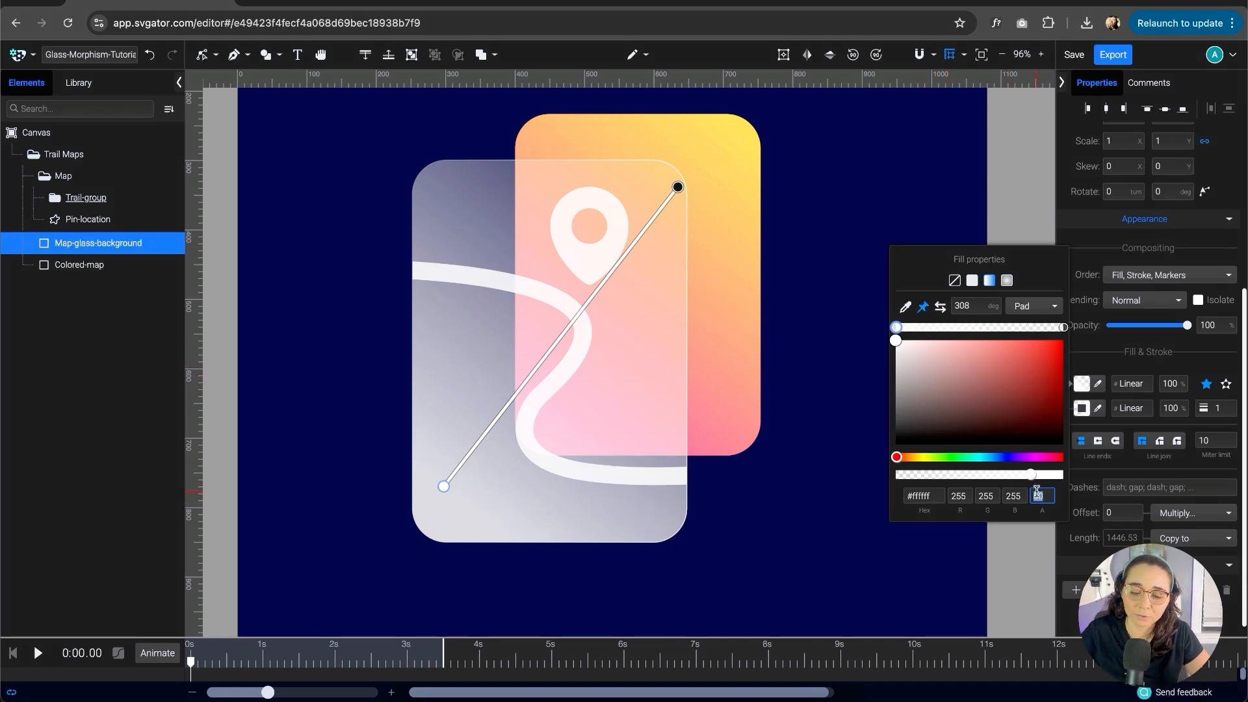
pyautogui.click(1063, 328)
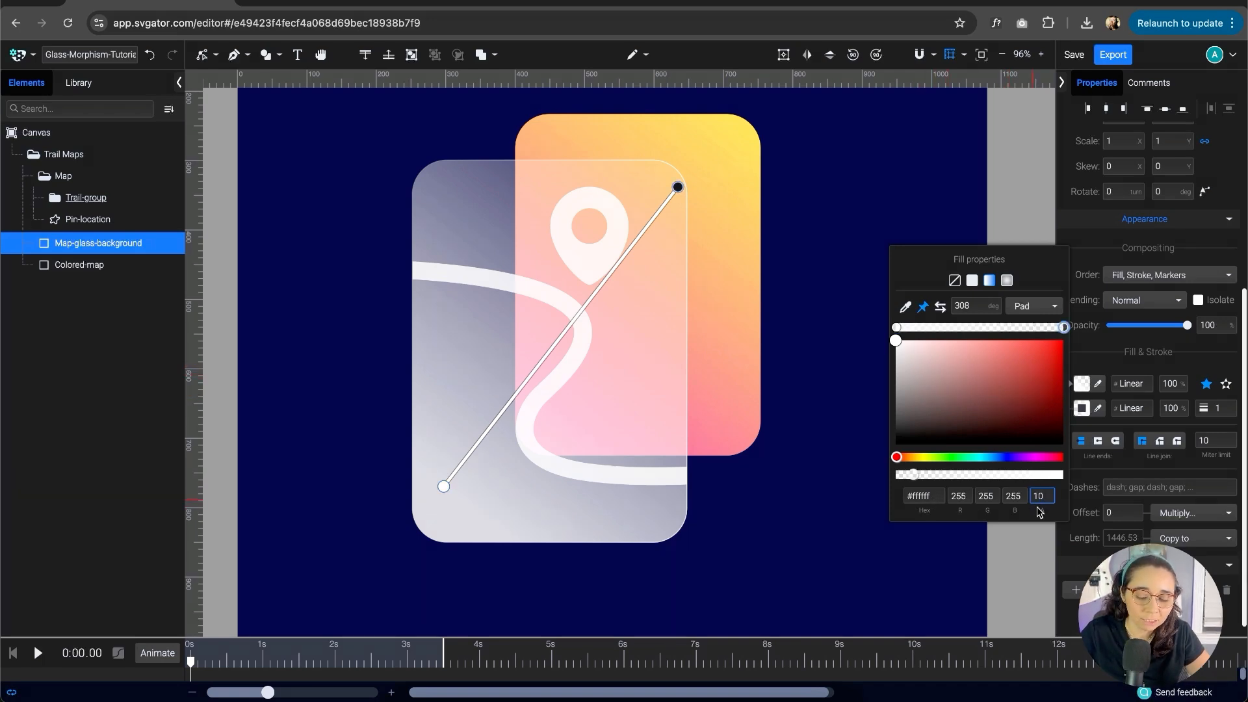
pyautogui.click(926, 496)
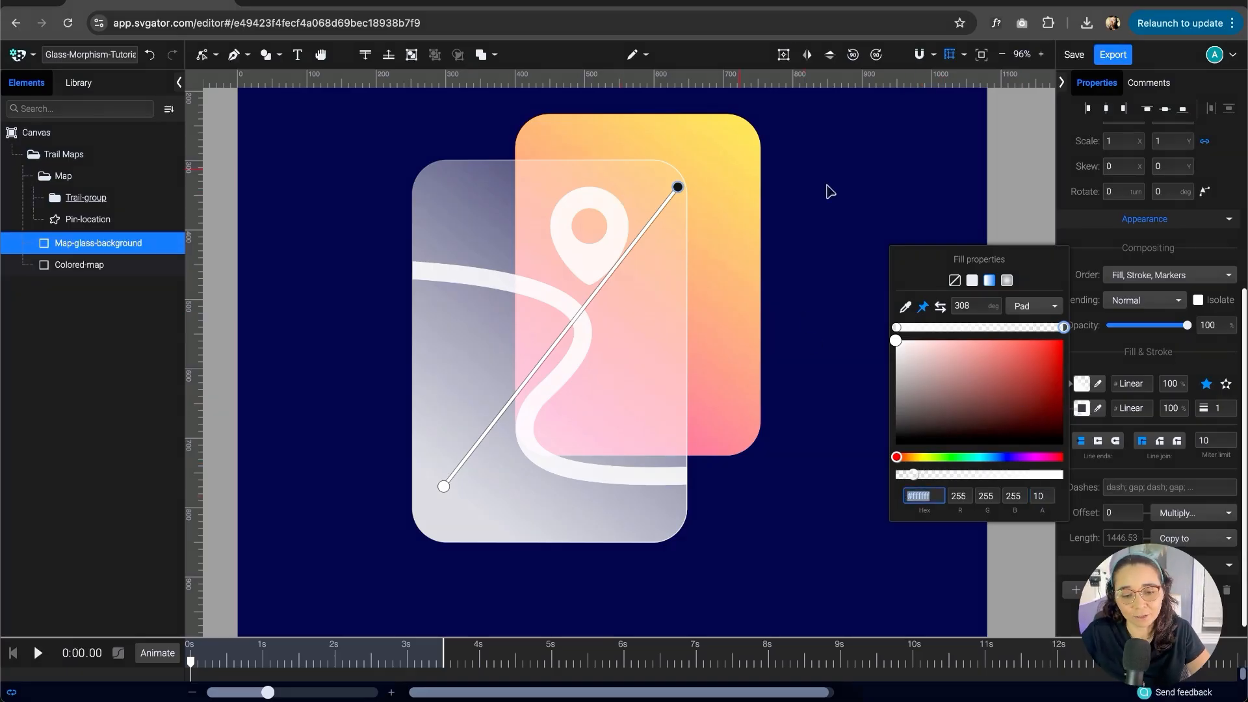
# - Inspect the Map-glass-background rectangle's gradient stroke settings and examine its thin outline up close on the canvas
pyautogui.click(1082, 408)
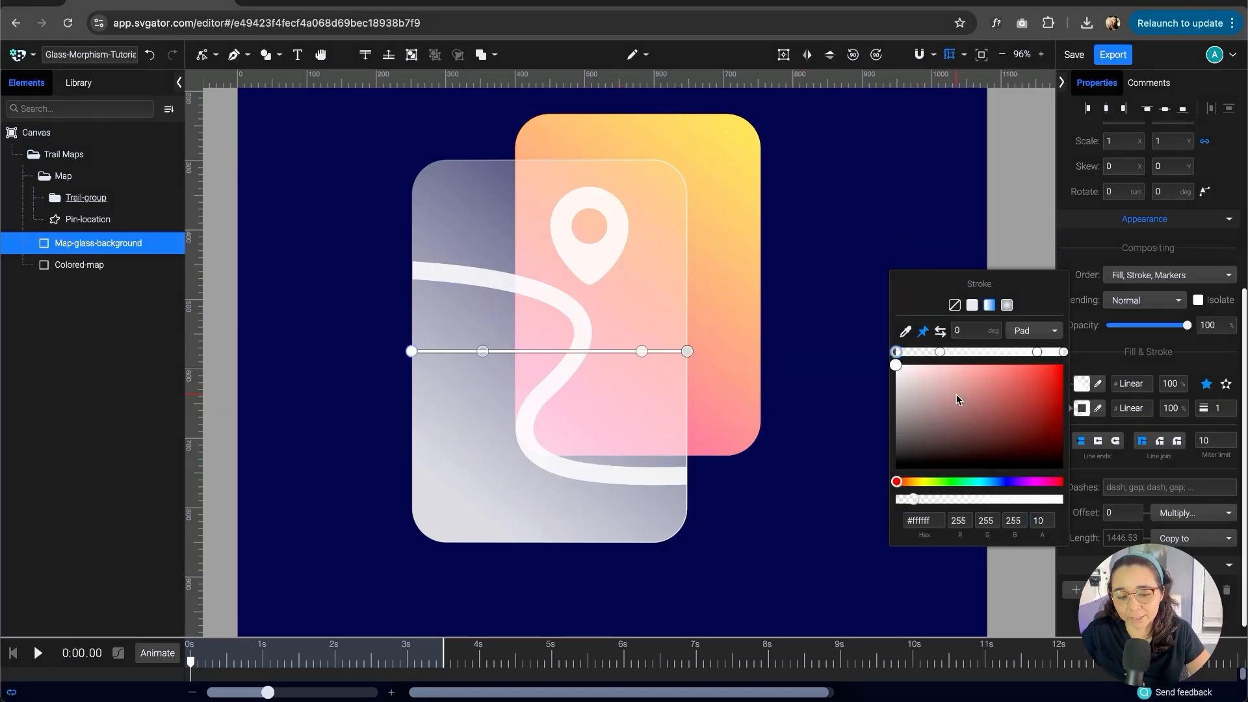
pyautogui.scroll(5, 571, 175)
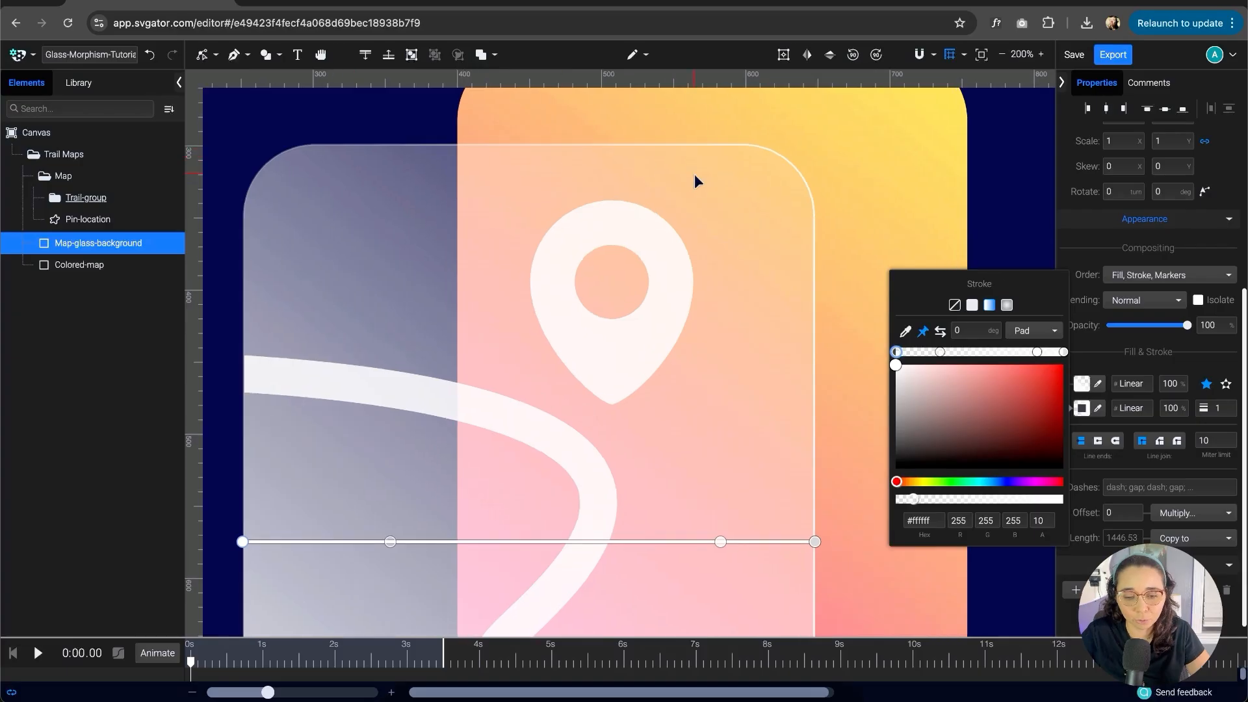
pyautogui.scroll(-1, 755, 165)
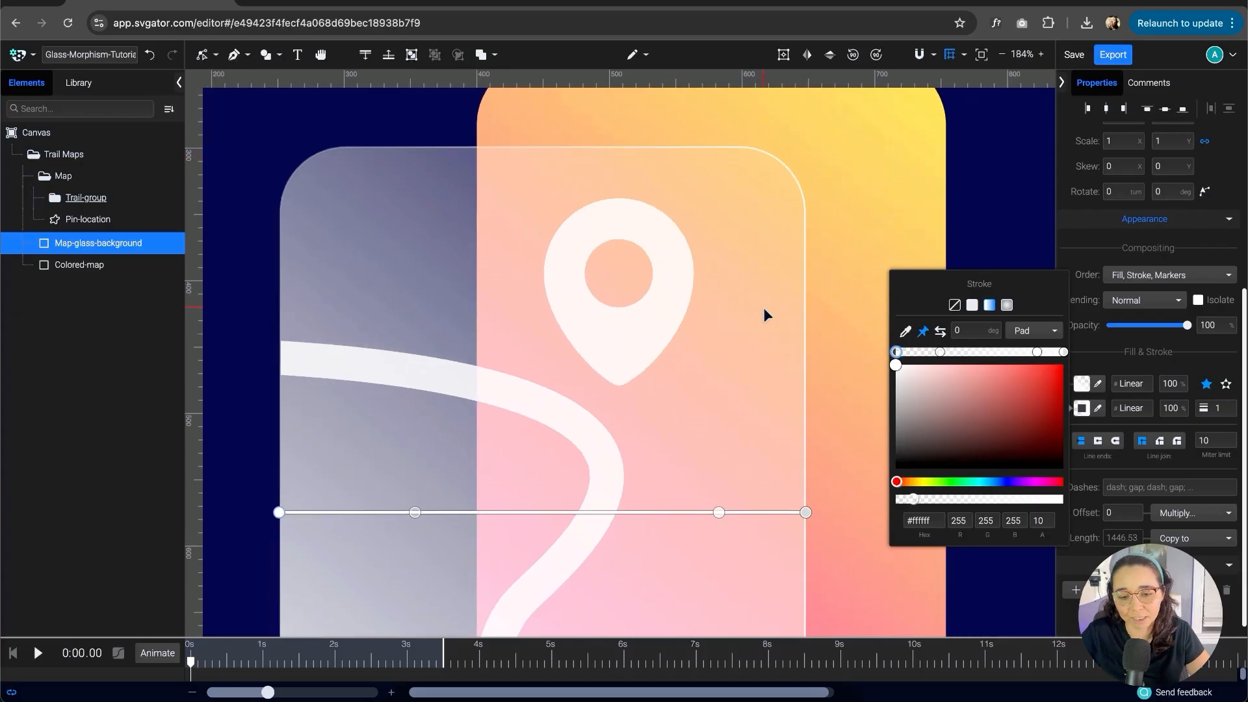
pyautogui.scroll(-2, 763, 307)
pyautogui.scroll(-5, 779, 192)
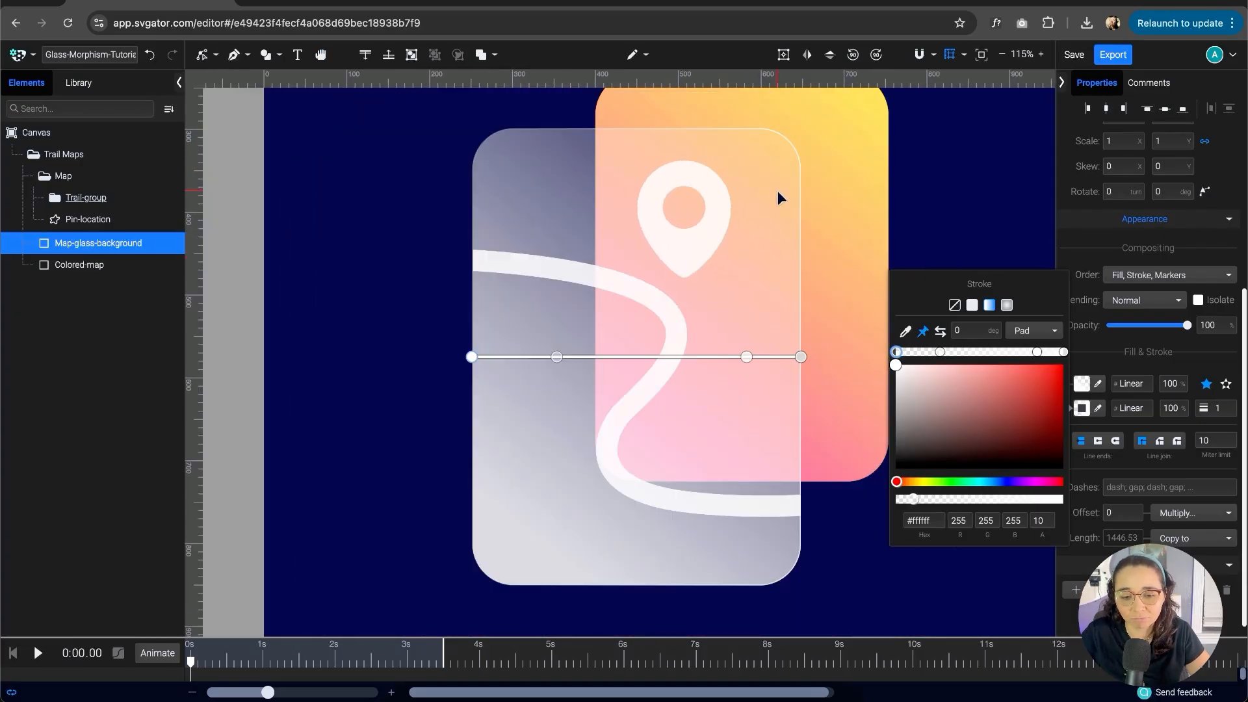
pyautogui.click(392, 279)
# - Examine the Colored-map rectangle's fill and its overlap with the glass map
pyautogui.click(133, 266)
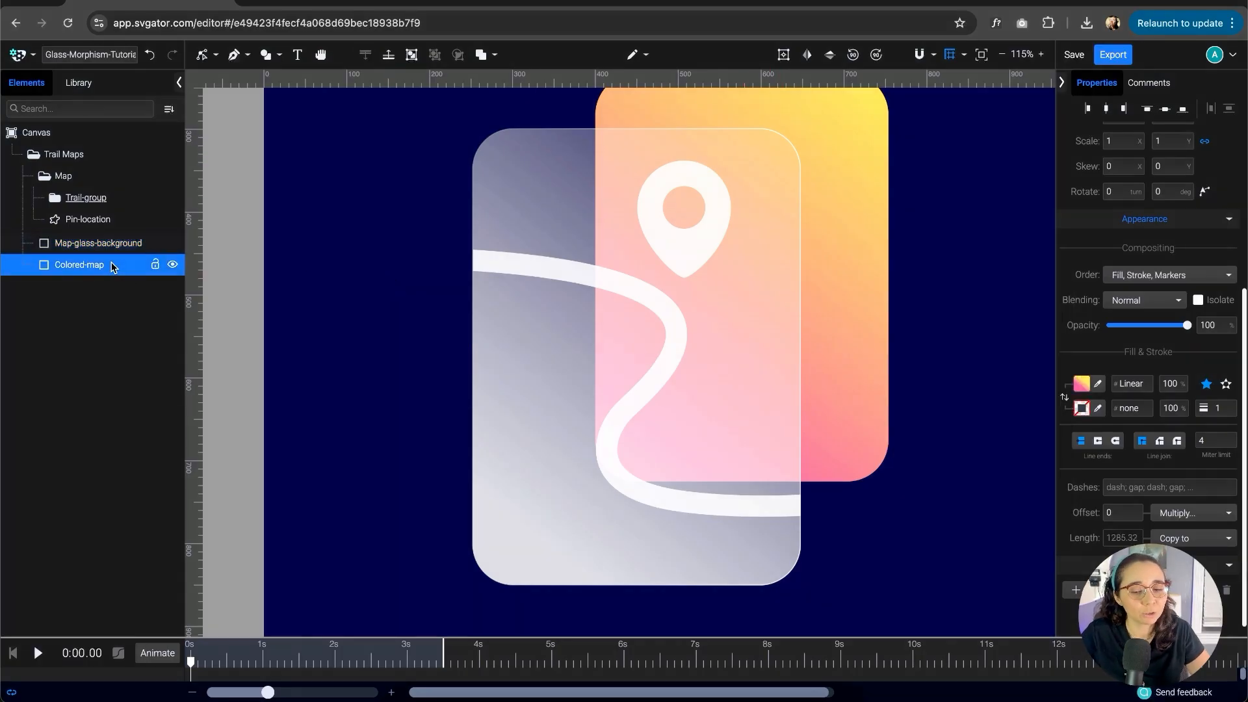
pyautogui.scroll(-2, 566, 302)
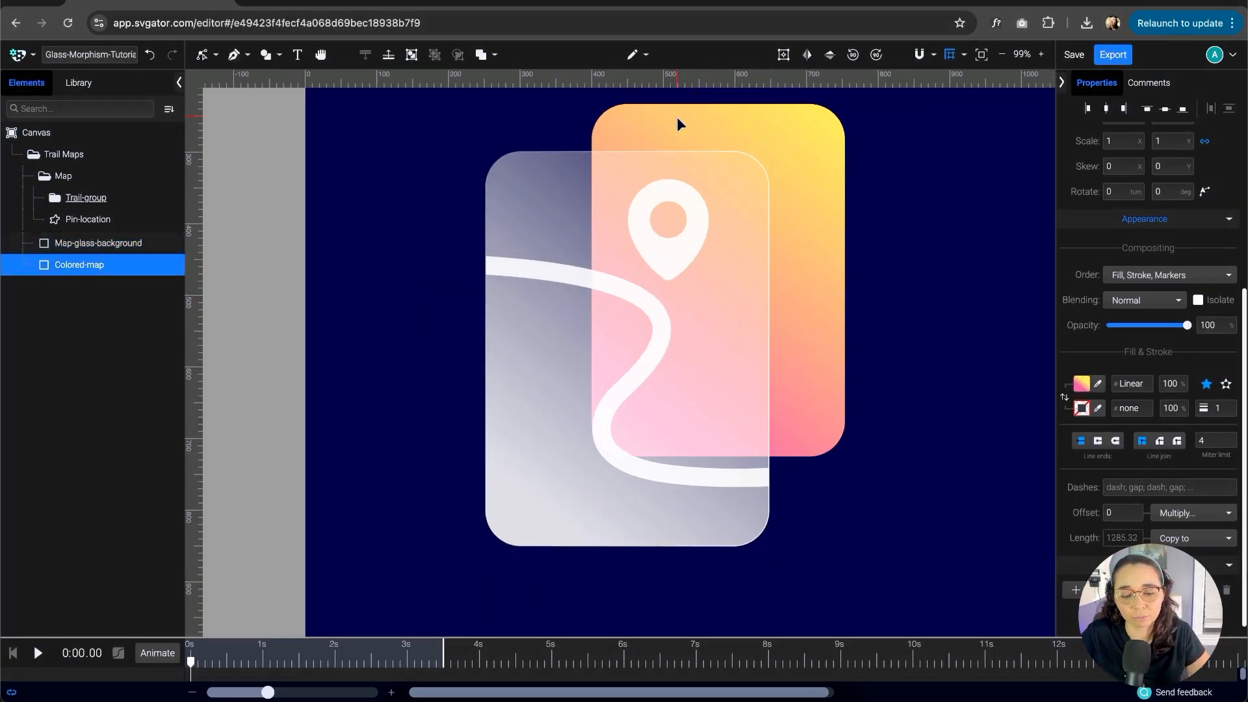
pyautogui.scroll(2, 753, 200)
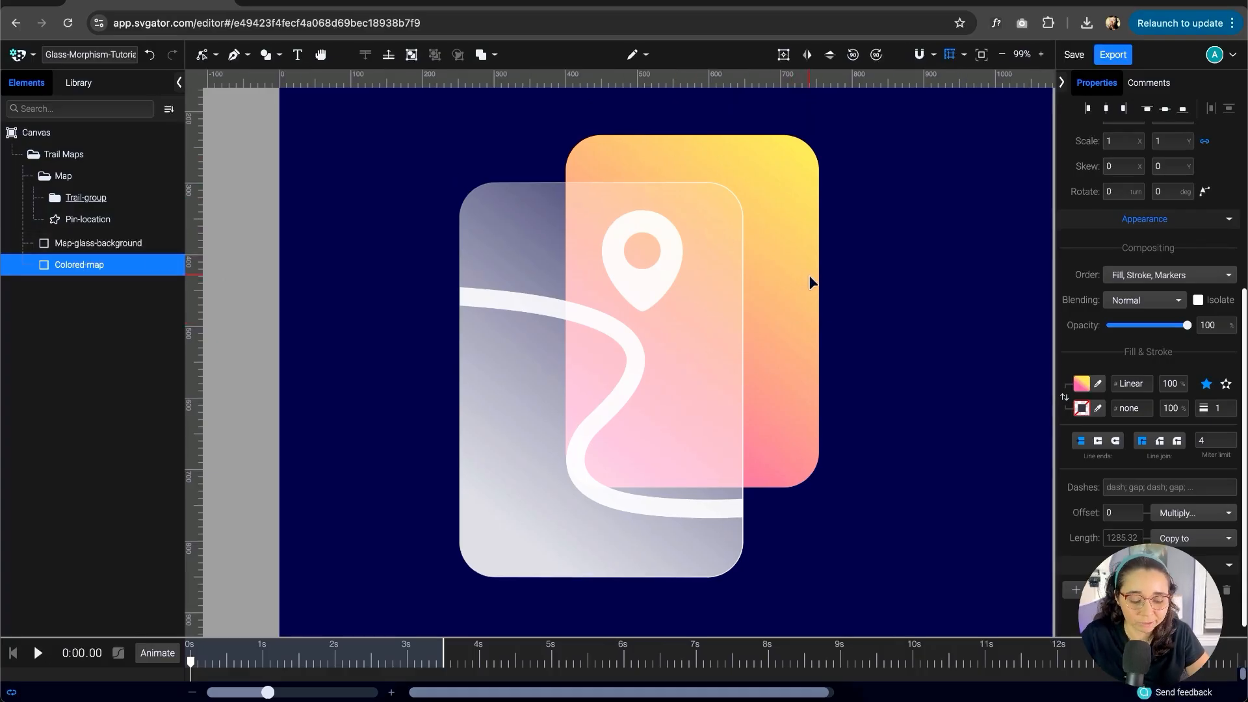
pyautogui.hscroll(2, 418, 306)
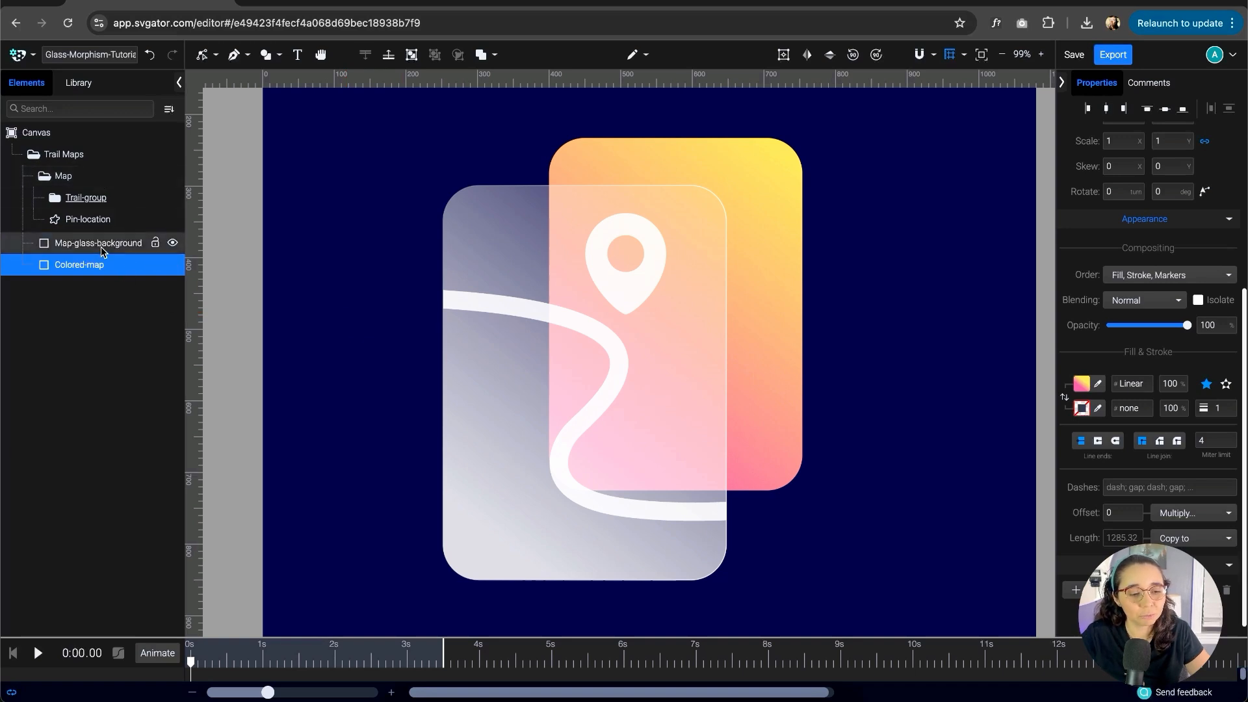
# - Duplicate the Map-glass-background rectangle and collapse the Map group in the layer tree
pyautogui.click(156, 251)
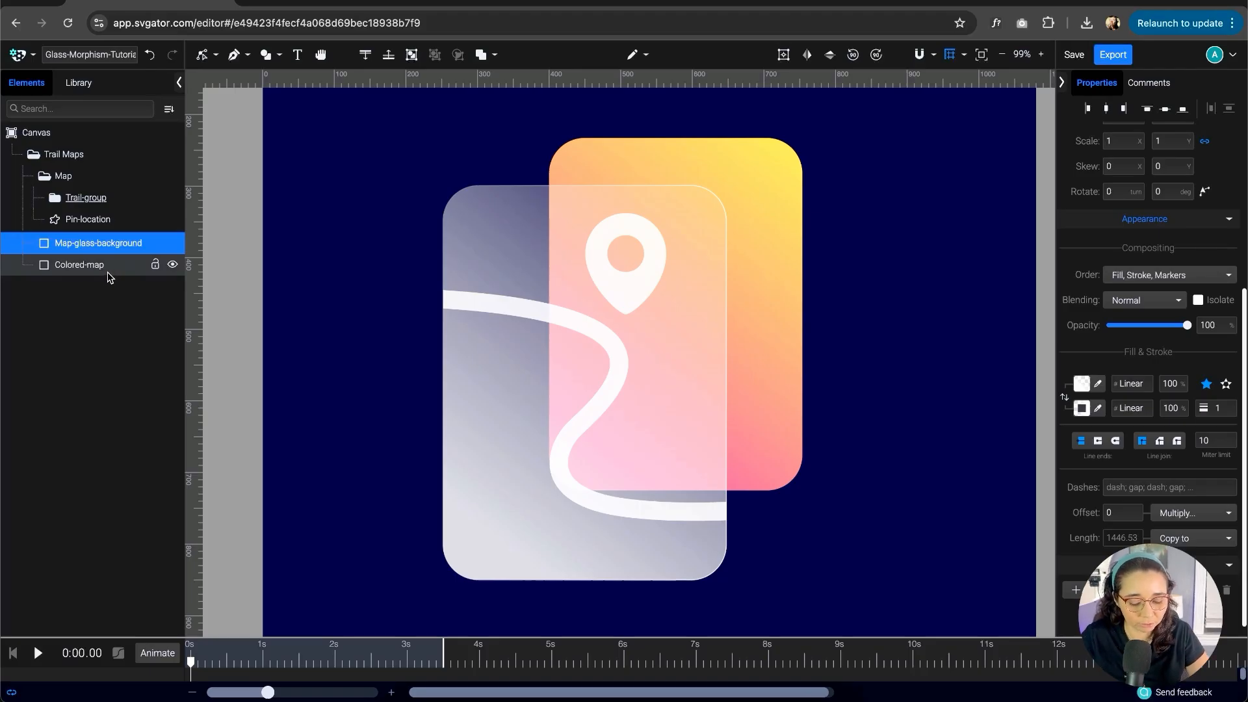
pyautogui.press('super+d')
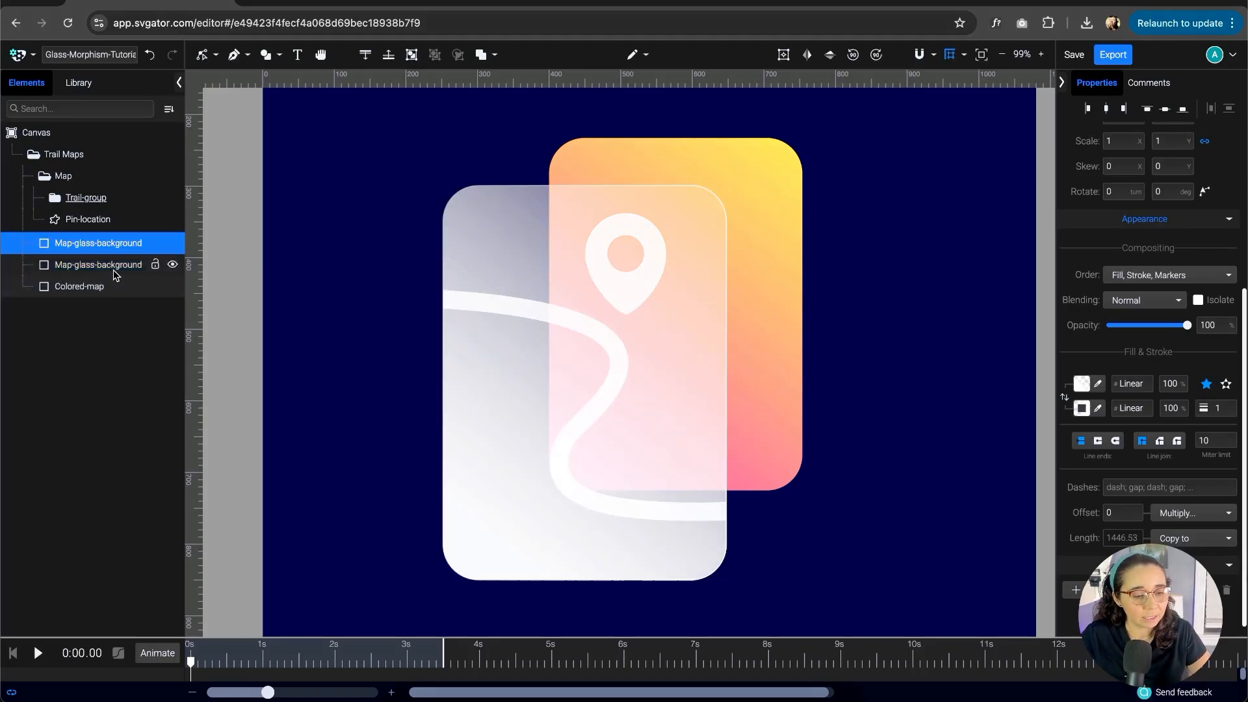
pyautogui.click(43, 177)
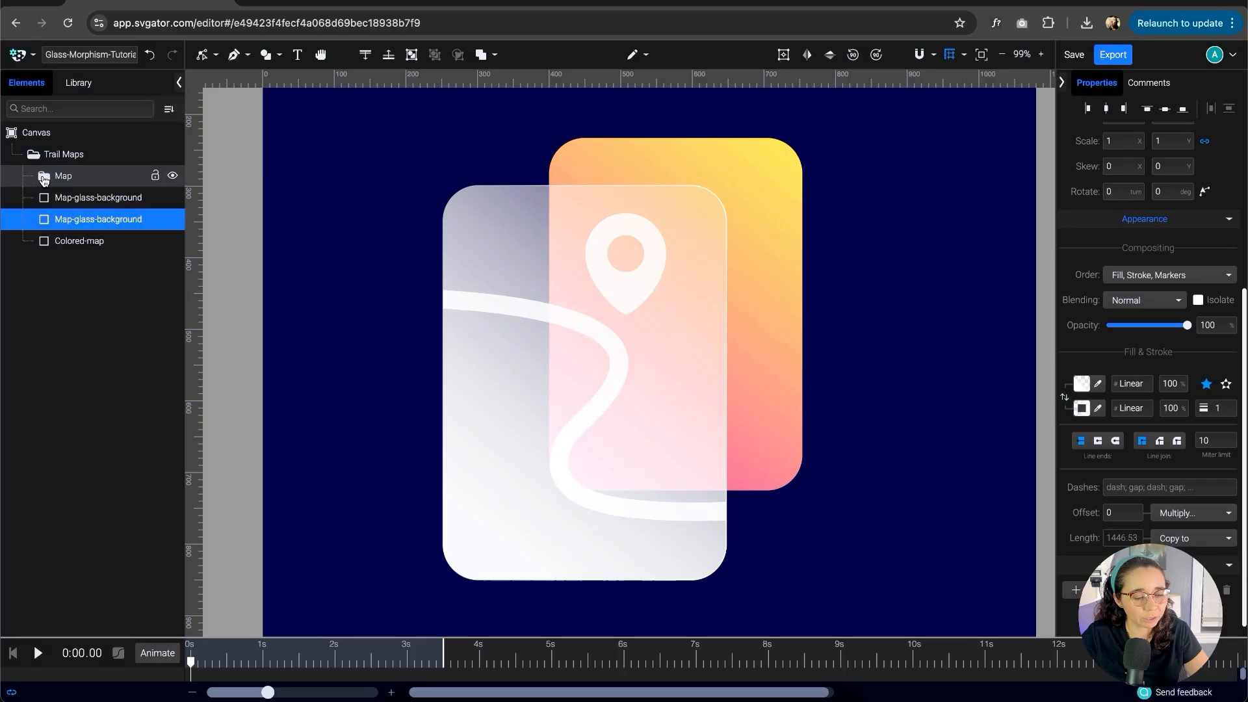
# - Duplicate the Colored-map rectangle and hide the lower of the two copies
pyautogui.click(111, 241)
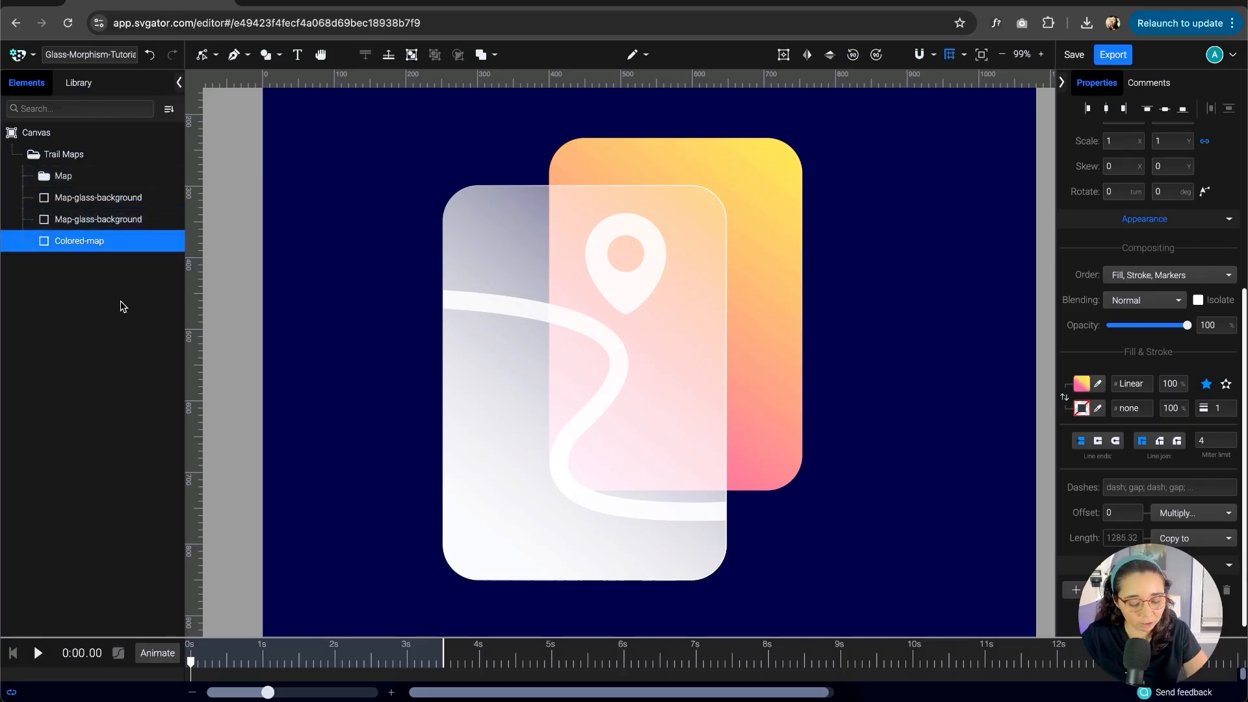
pyautogui.press('super+d')
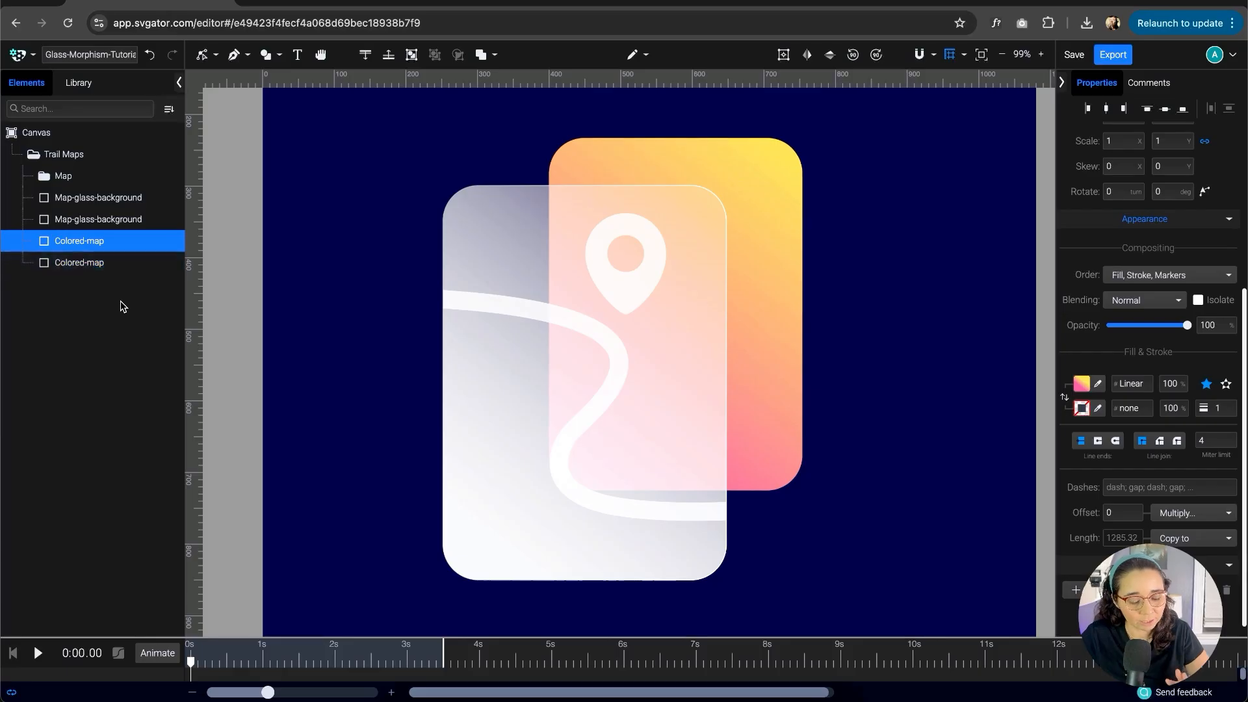
pyautogui.click(120, 263)
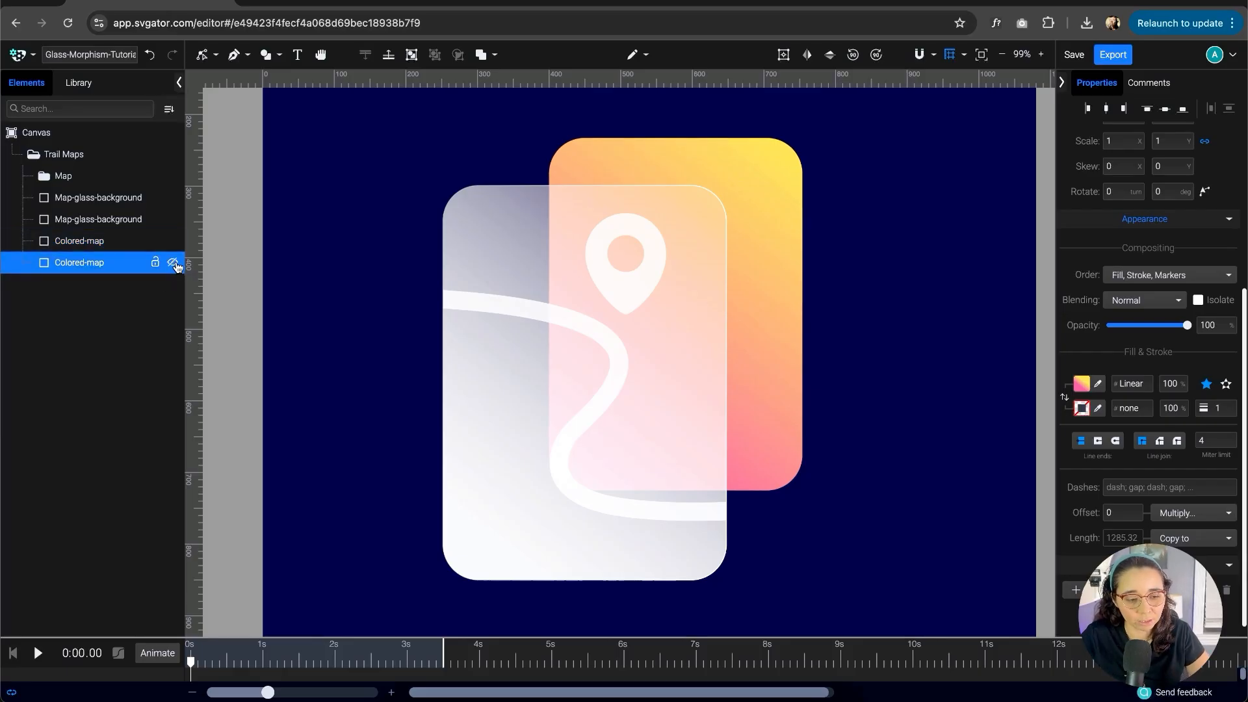
pyautogui.click(173, 263)
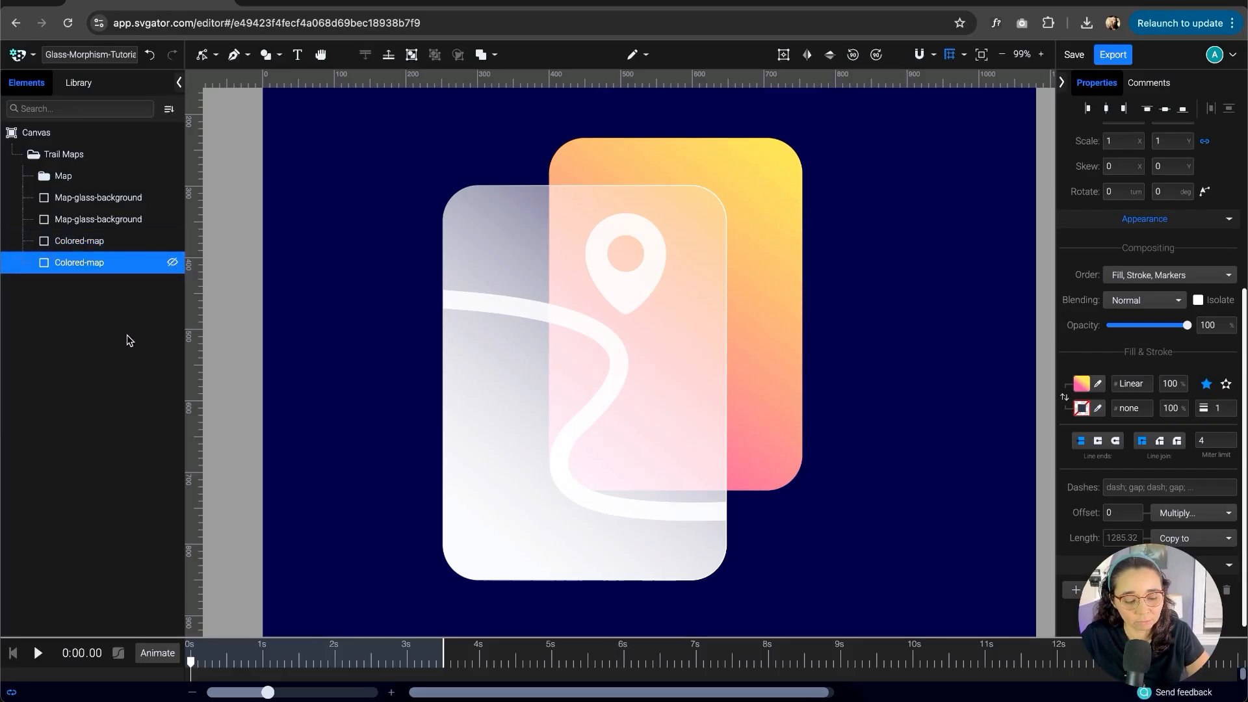
# - Create a clipping path from the lower Map-glass-background copy and the visible Colored-map, and select the resulting clip group
pyautogui.click(107, 246)
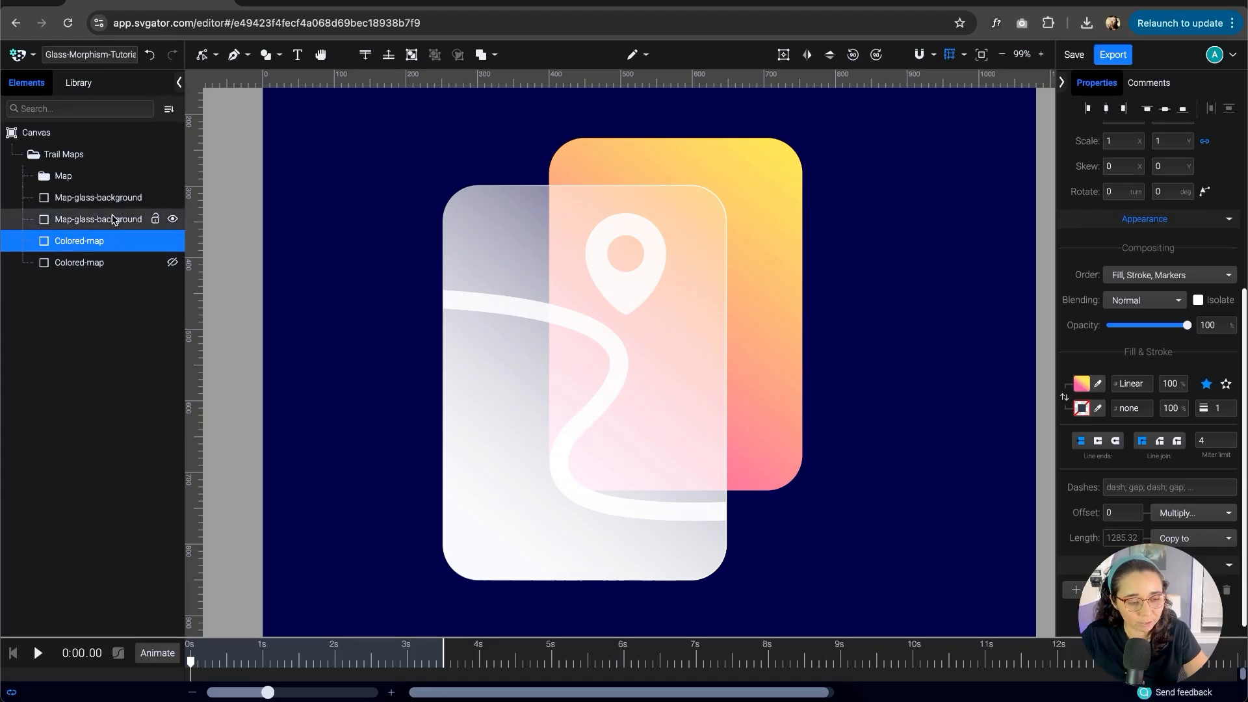
pyautogui.click(118, 224)
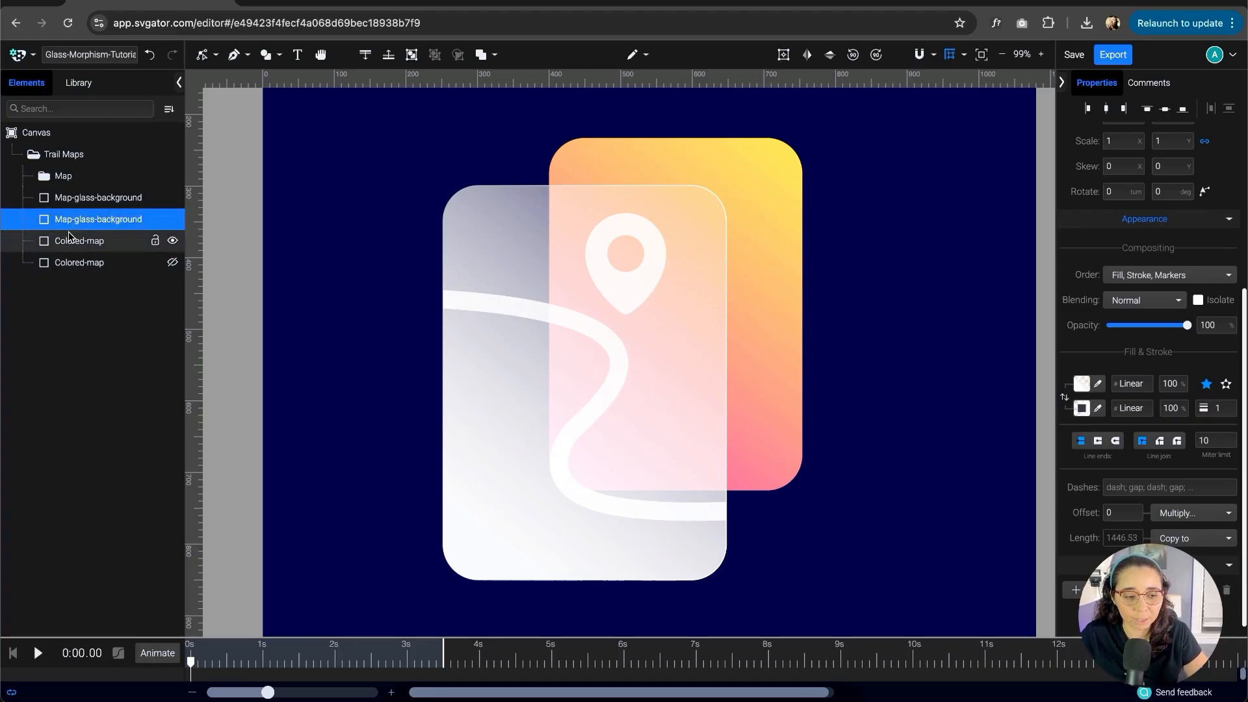
pyautogui.keyDown('shift'); pyautogui.click(114, 246); pyautogui.keyUp('shift')
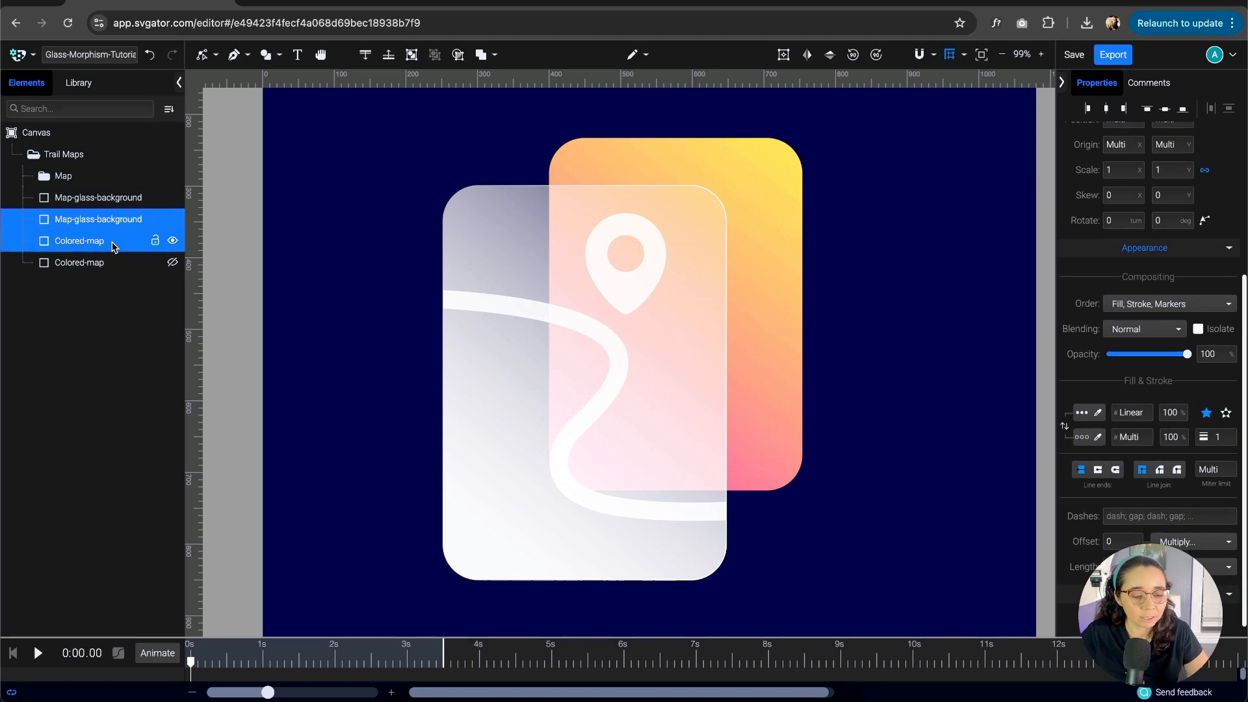
pyautogui.rightClick(124, 221)
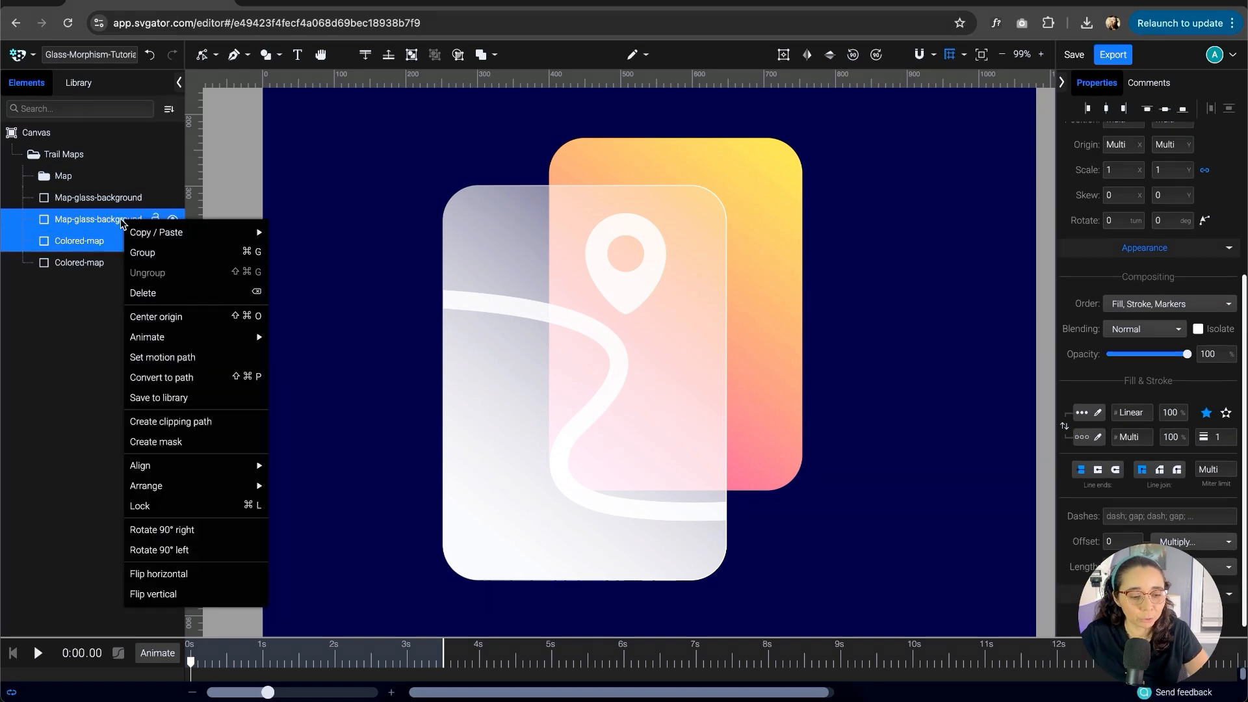
pyautogui.click(174, 422)
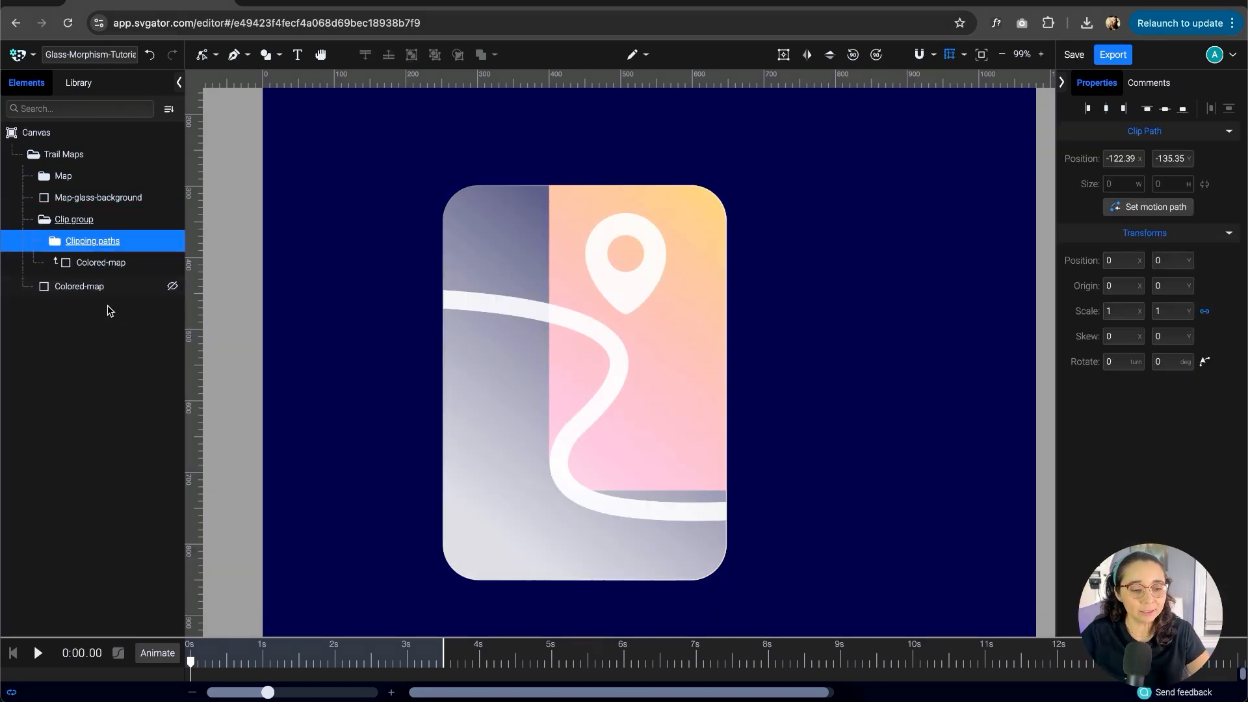
pyautogui.click(104, 221)
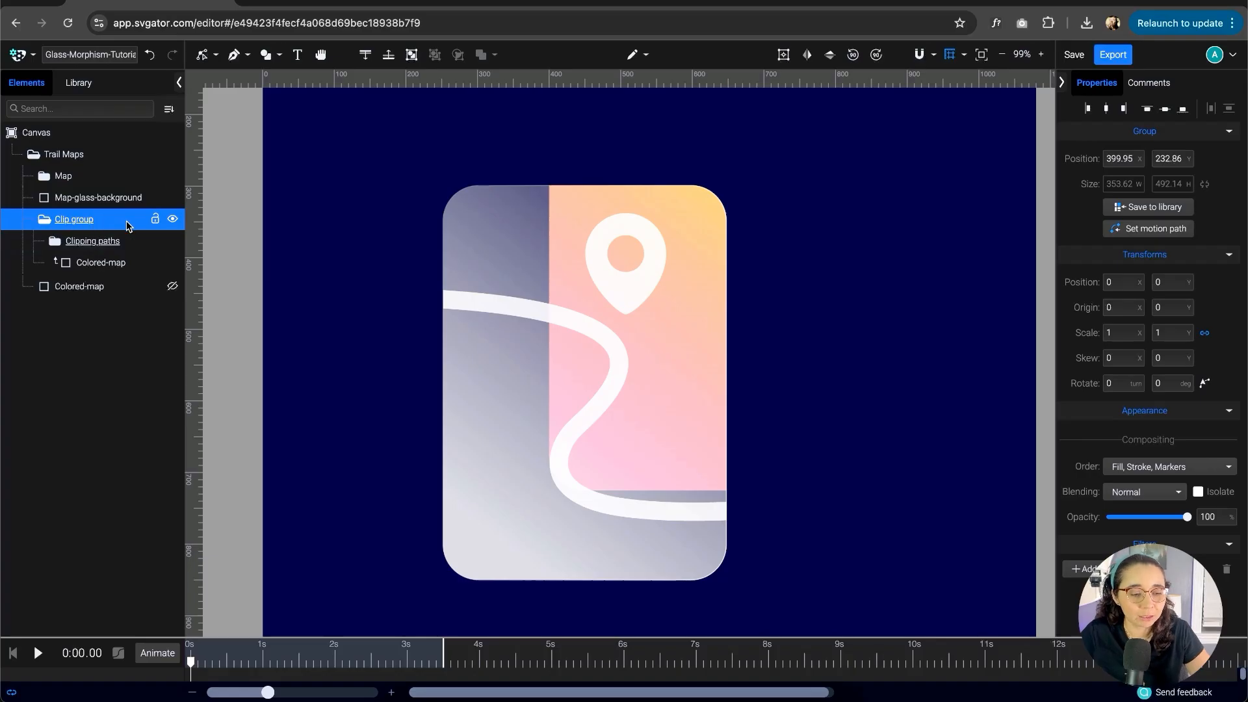
# - Rename the clip group as Blur Effect
pyautogui.doubleClick(92, 223)
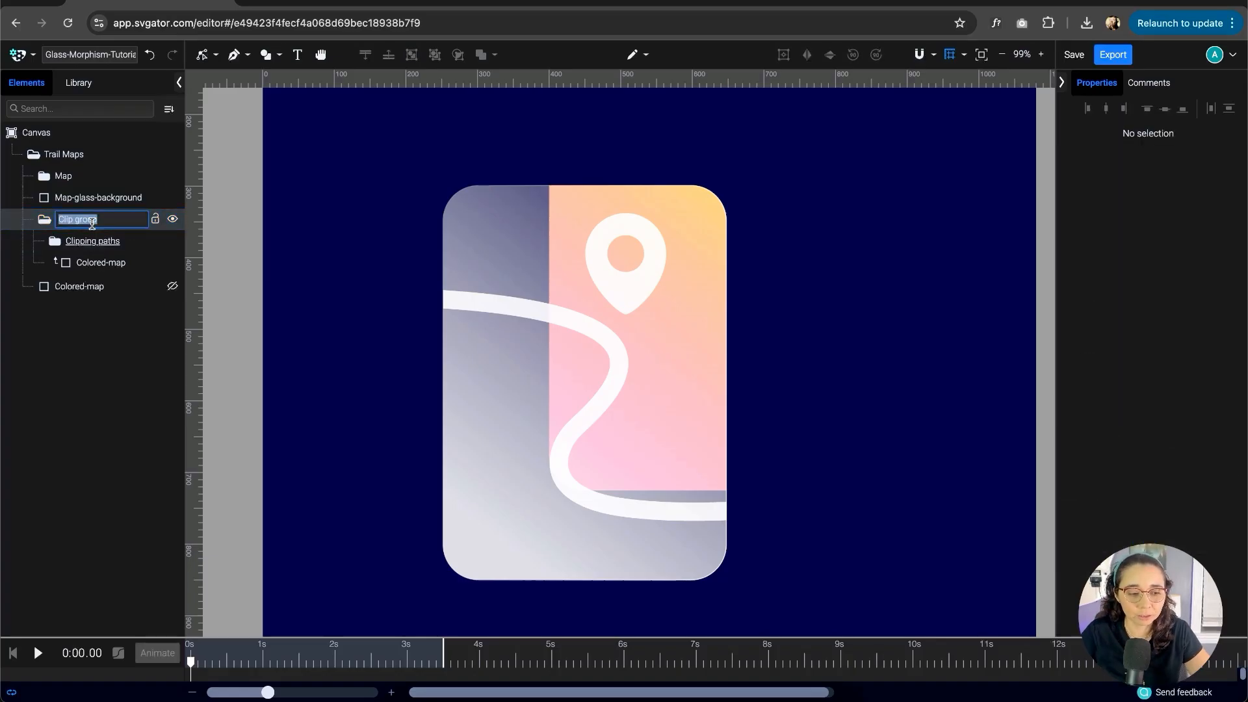
pyautogui.write('Blur Effect')
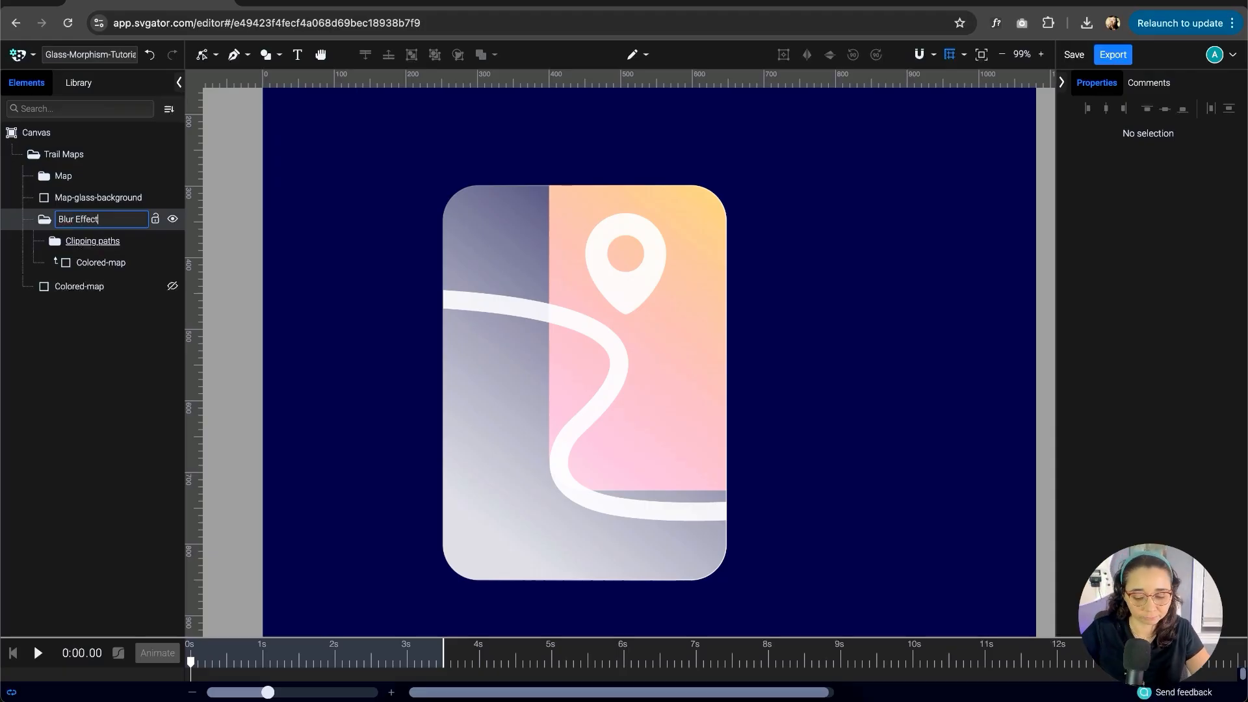
pyautogui.press('Return')
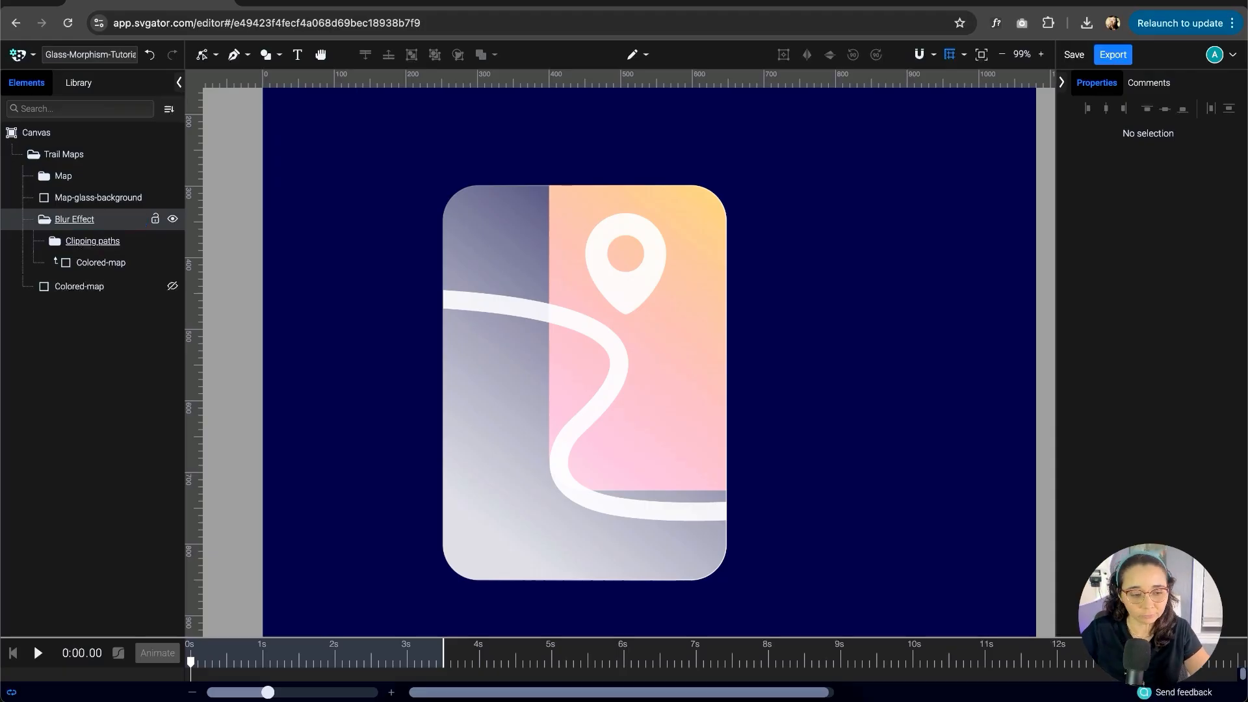
# - Add a Blur filter to the Colored-map rectangle inside the Blur Effect group
pyautogui.click(95, 265)
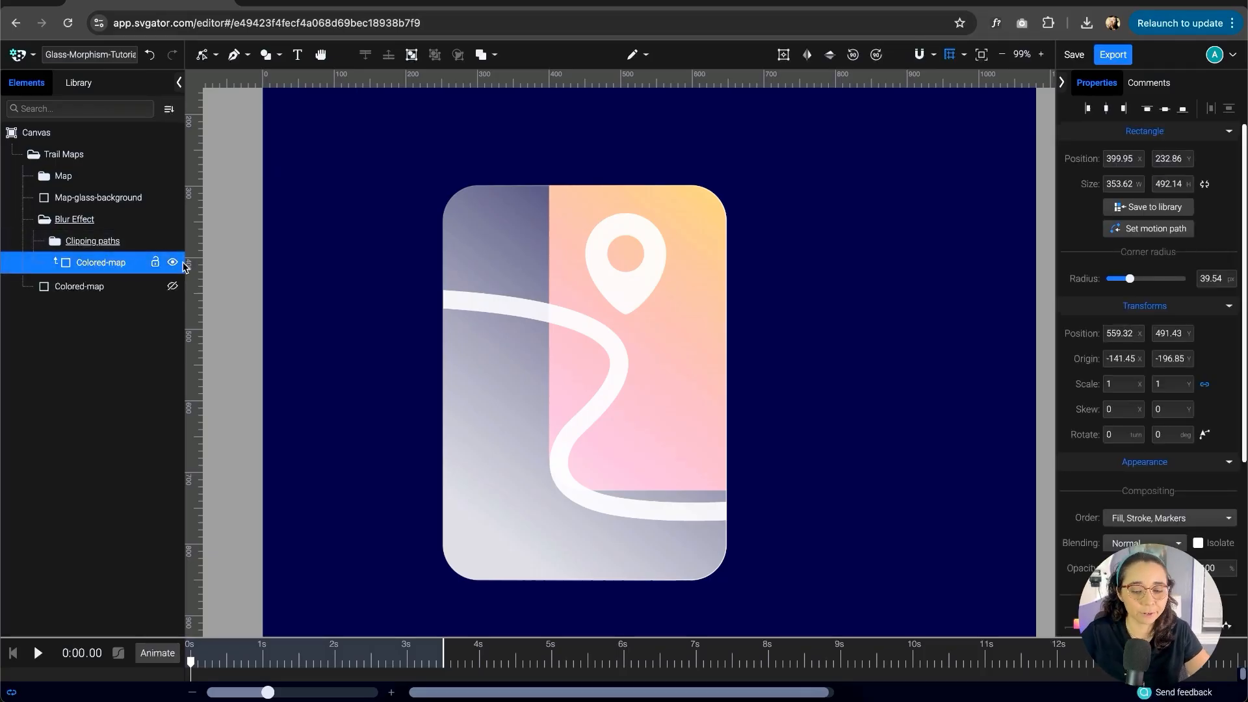
pyautogui.scroll(-4, 1136, 428)
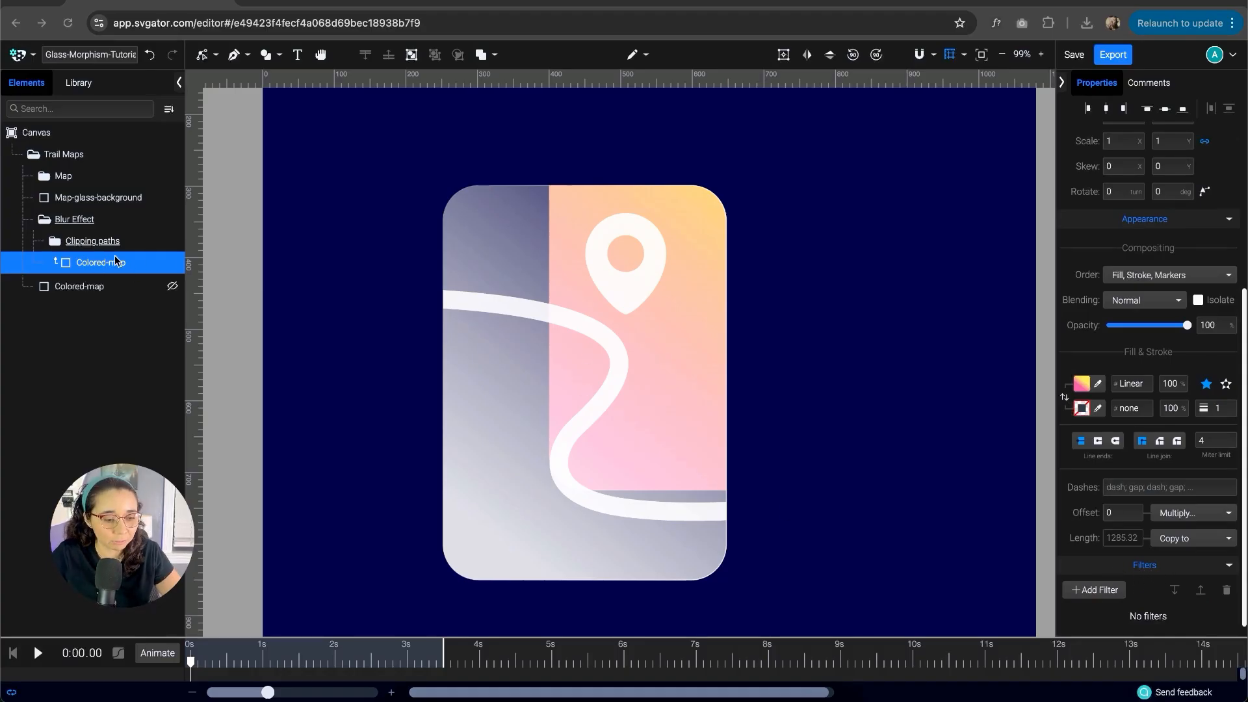
pyautogui.click(1109, 591)
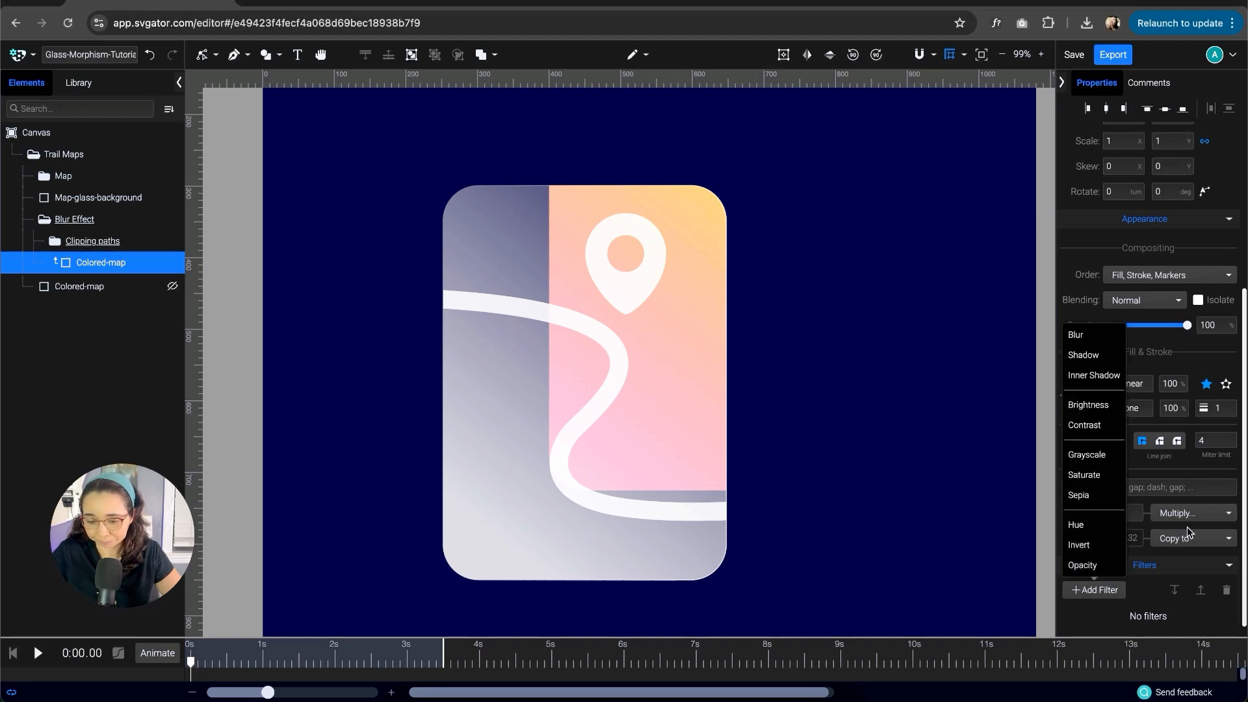
pyautogui.click(1092, 336)
pyautogui.scroll(-1, 1153, 458)
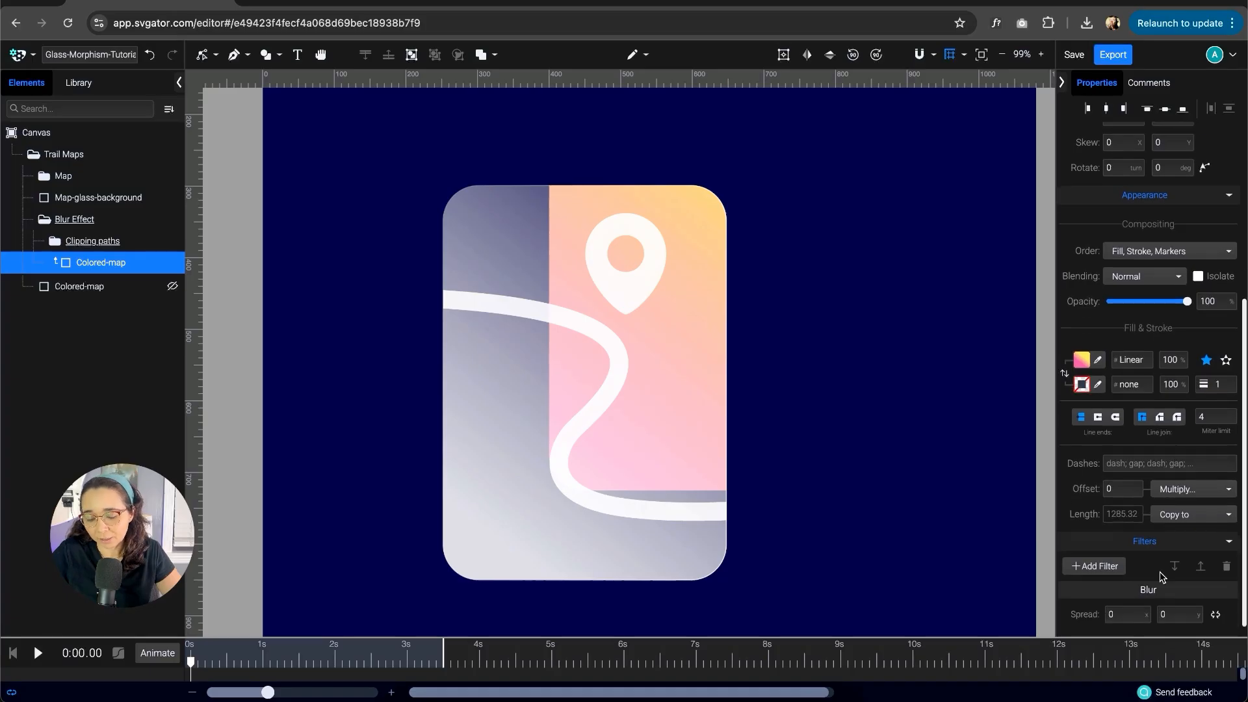
# - Set the blur spread of the clipped Colored-map to 4 in both X and Y
pyautogui.click(1118, 611)
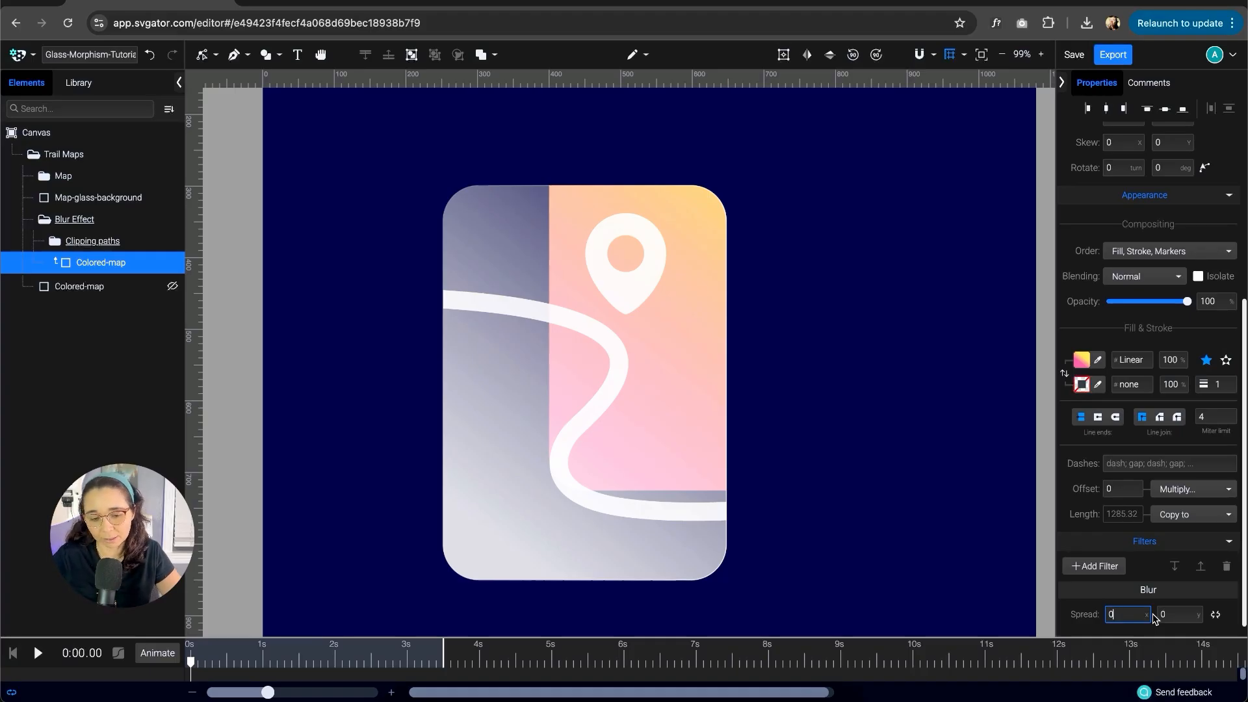
pyautogui.write('3')
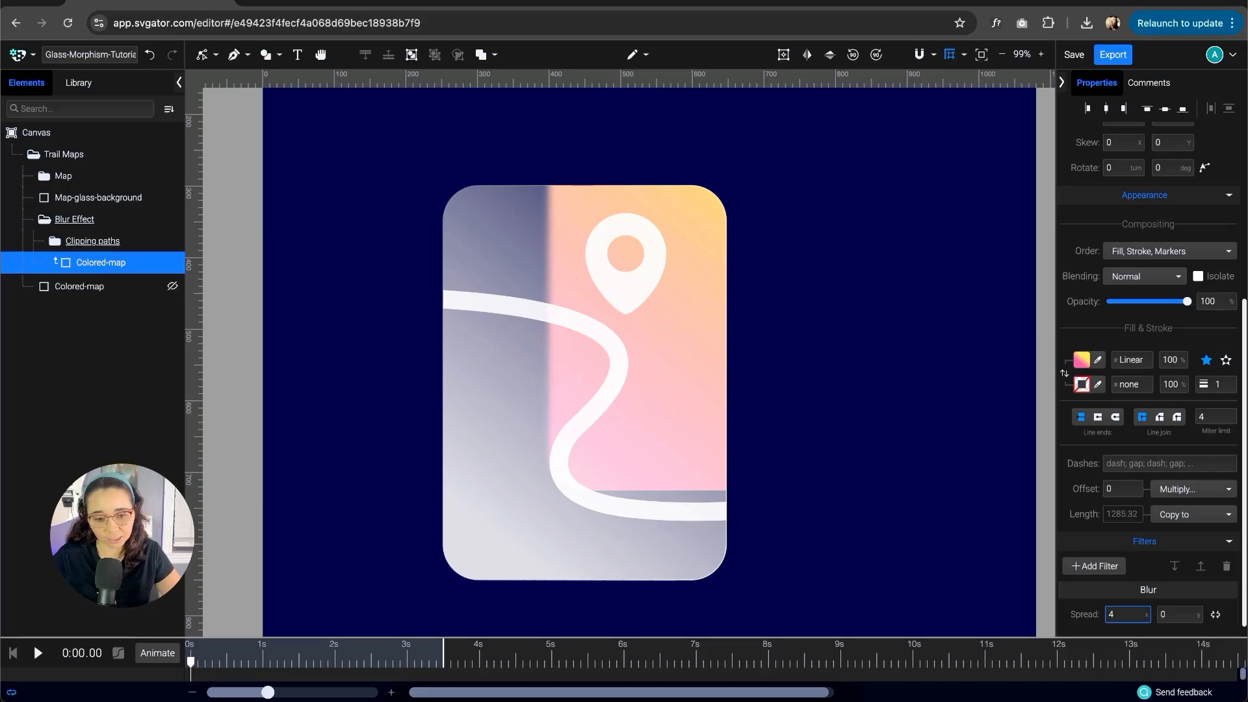
pyautogui.press('Tab')
pyautogui.write('1')
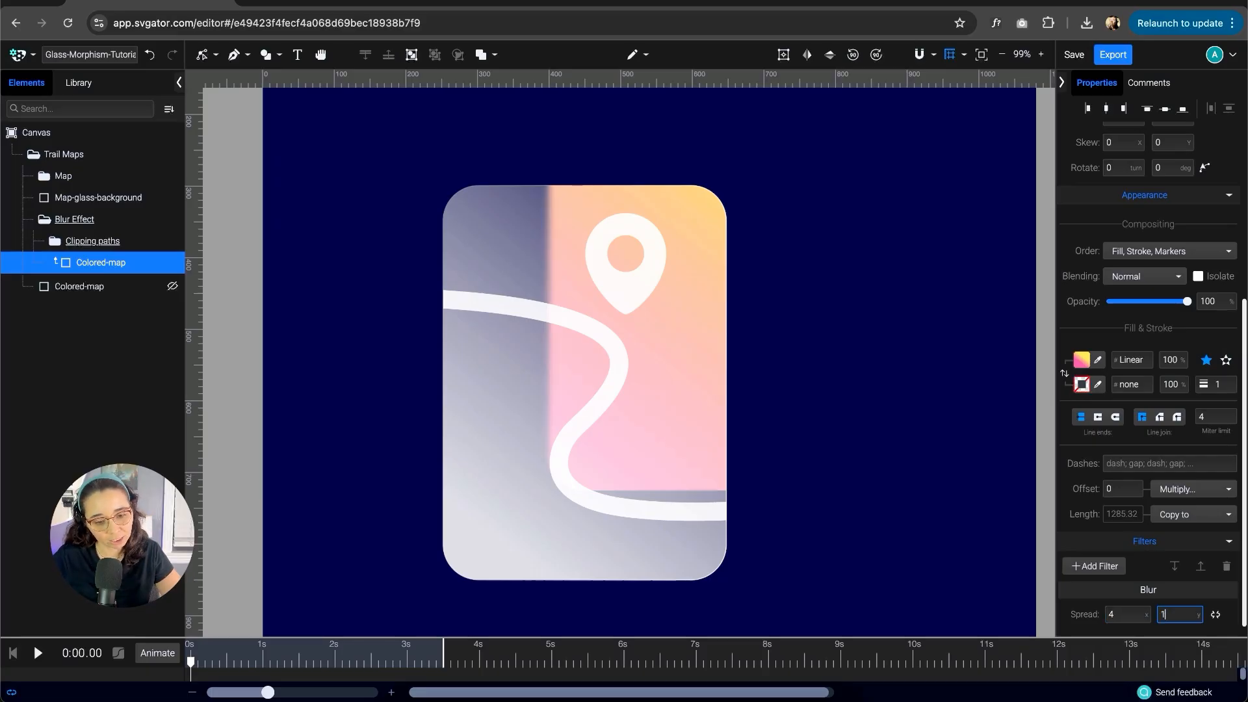
pyautogui.press('BackSpace')
pyautogui.write('3')
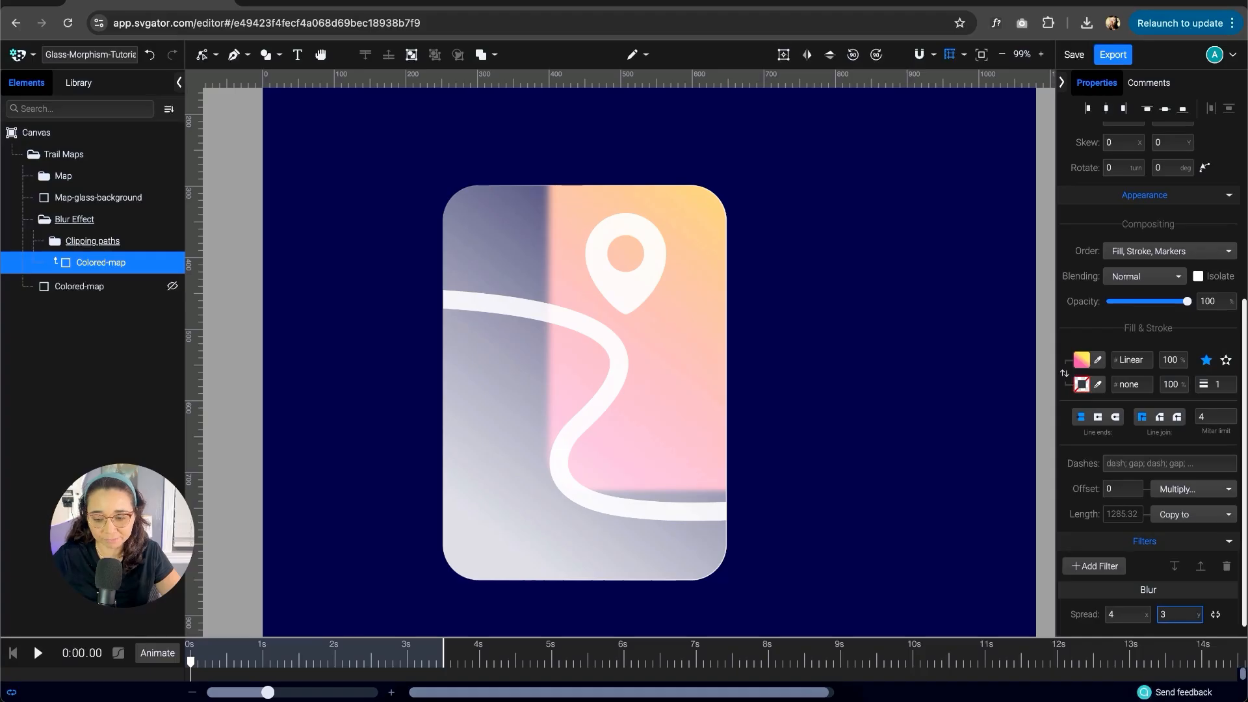
pyautogui.press('BackSpace')
pyautogui.write('4')
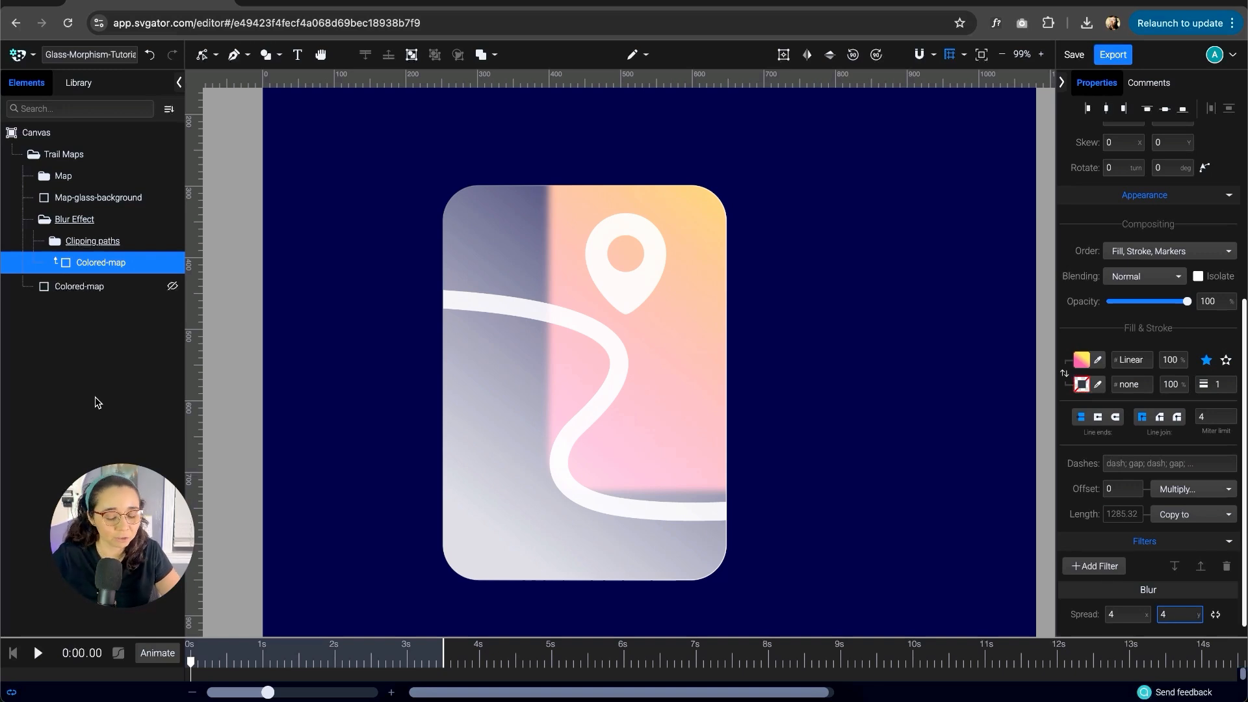
pyautogui.click(113, 412)
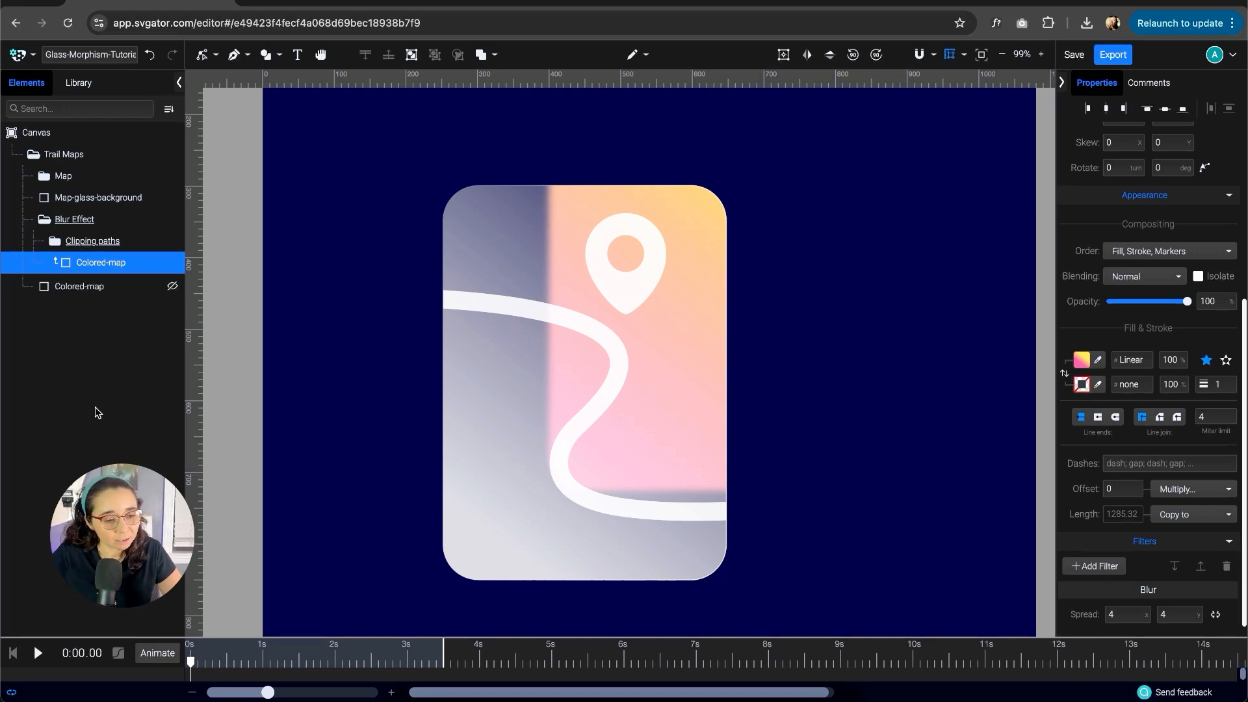
# - Collapse the Blur Effect group and make the hidden Colored-map rectangle below it visible
pyautogui.click(44, 219)
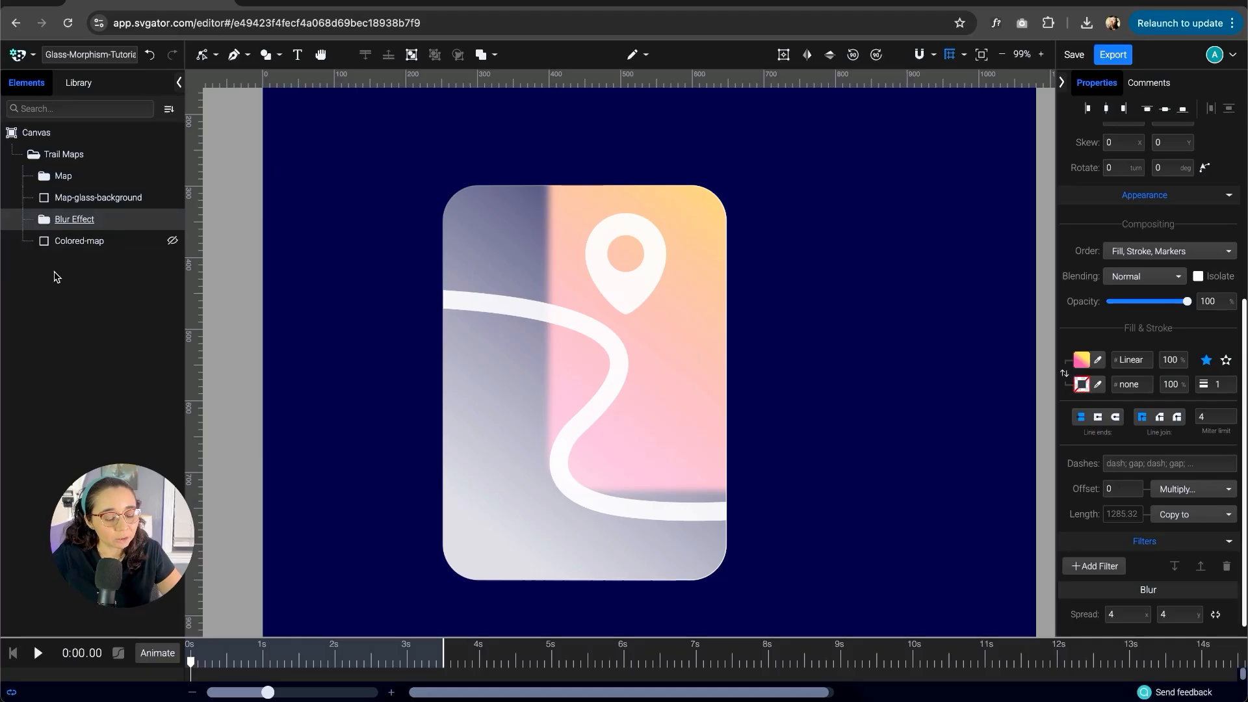
pyautogui.click(172, 244)
pyautogui.press('space')
pyautogui.moveTo(892, 393); pyautogui.dragTo(887, 381)
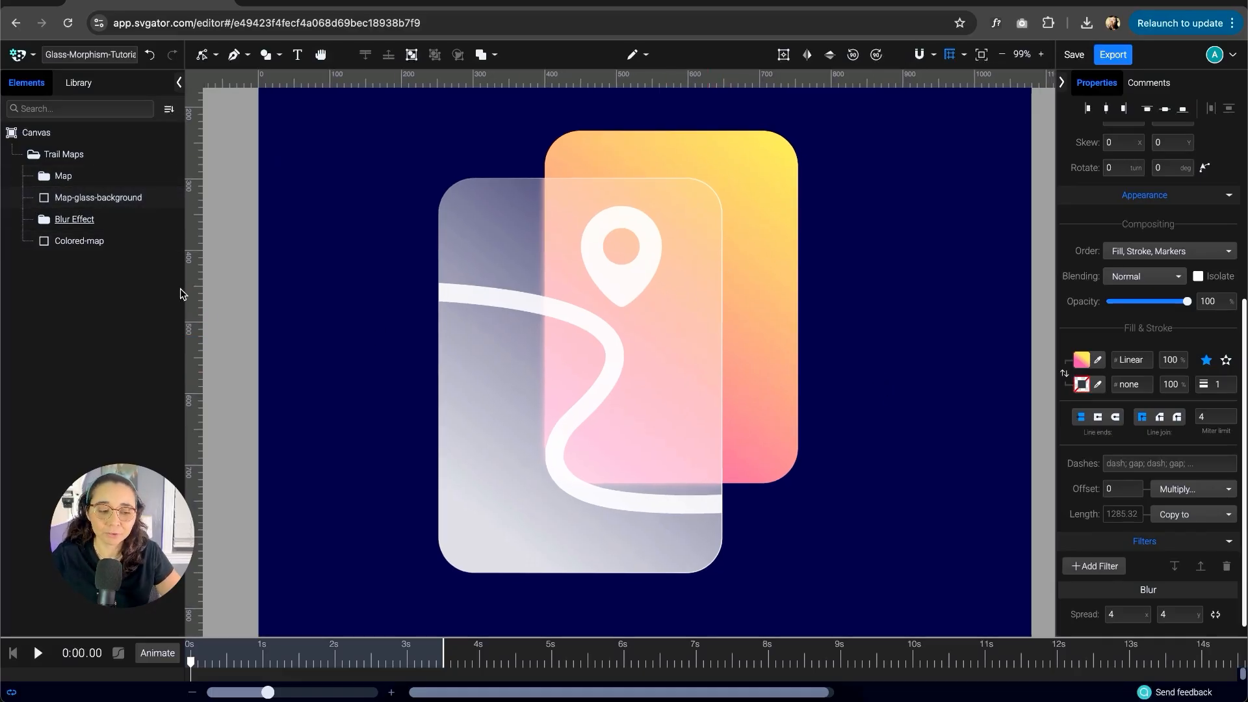
# - Compare the glass effect with the unblurred Colored-map hidden and shown, leaving it visible
pyautogui.click(172, 243)
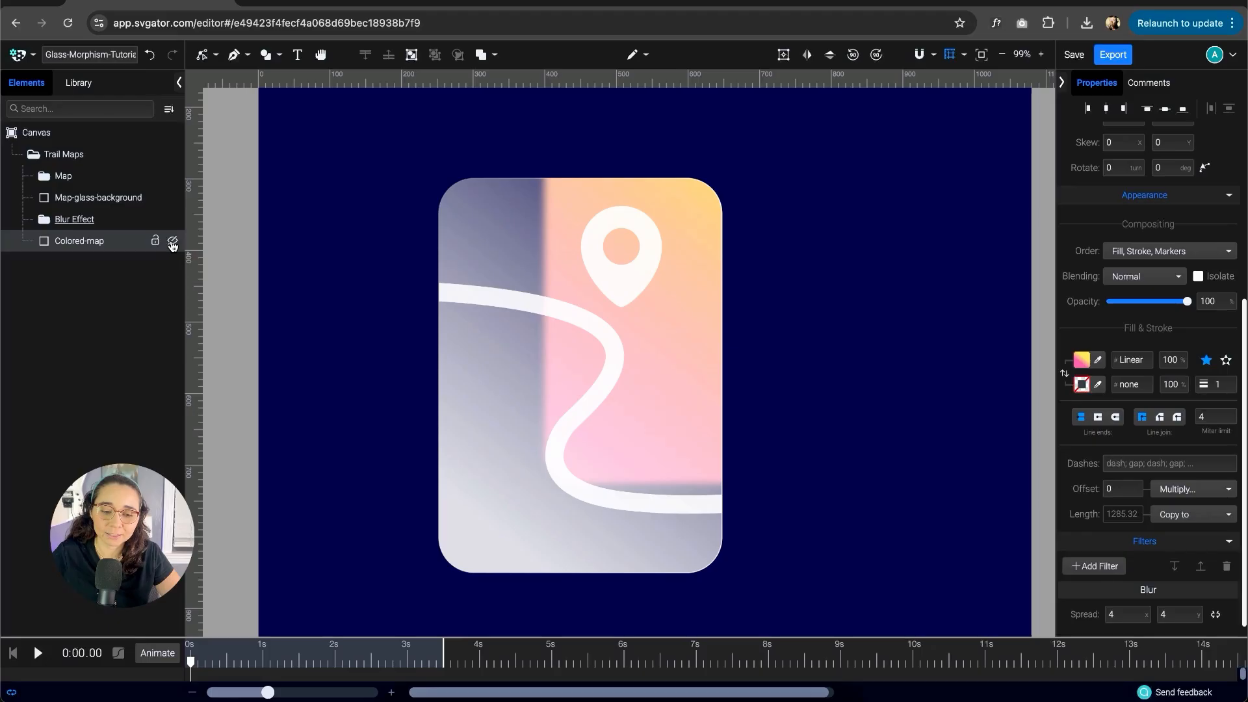
pyautogui.click(172, 242)
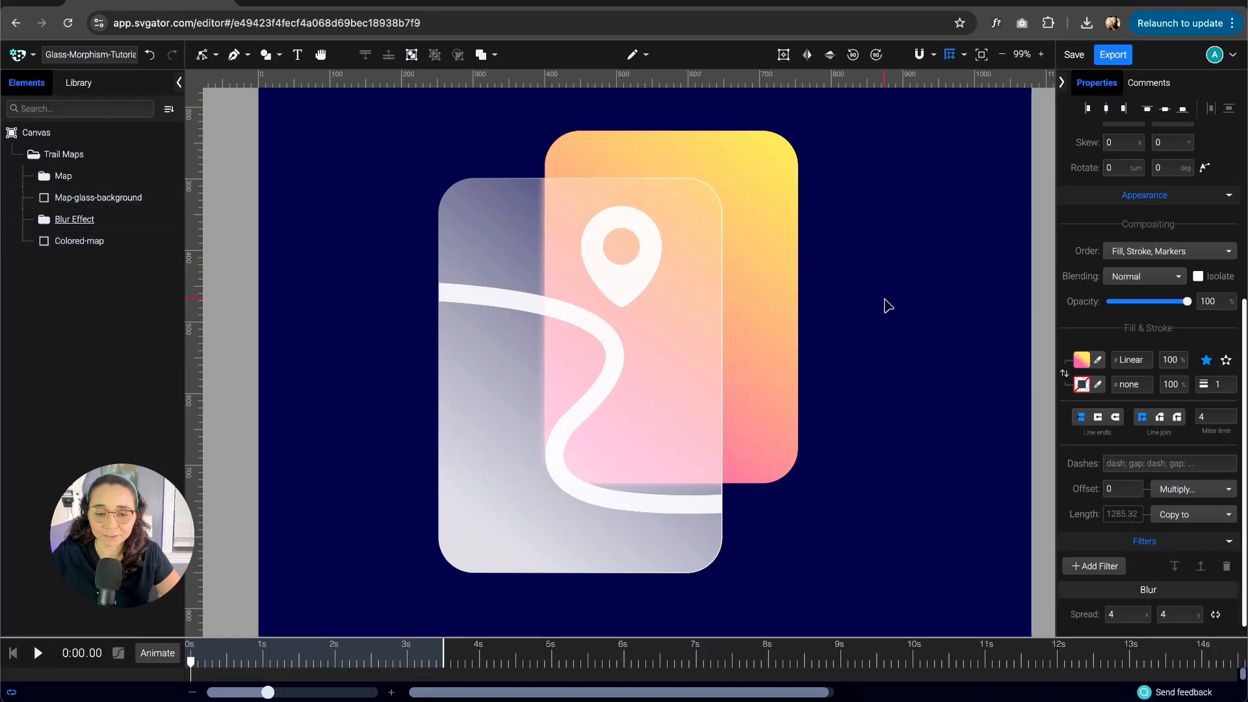
pyautogui.hscroll(1, 881, 305)
pyautogui.click(173, 242)
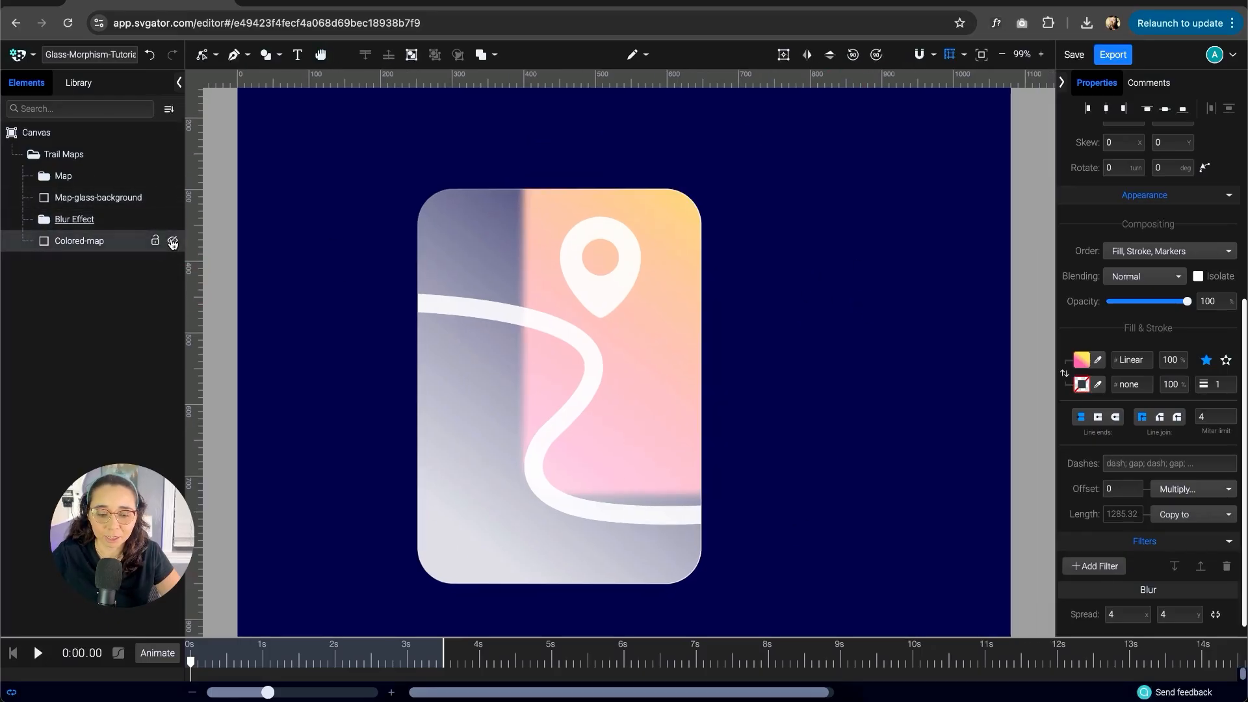
pyautogui.click(172, 243)
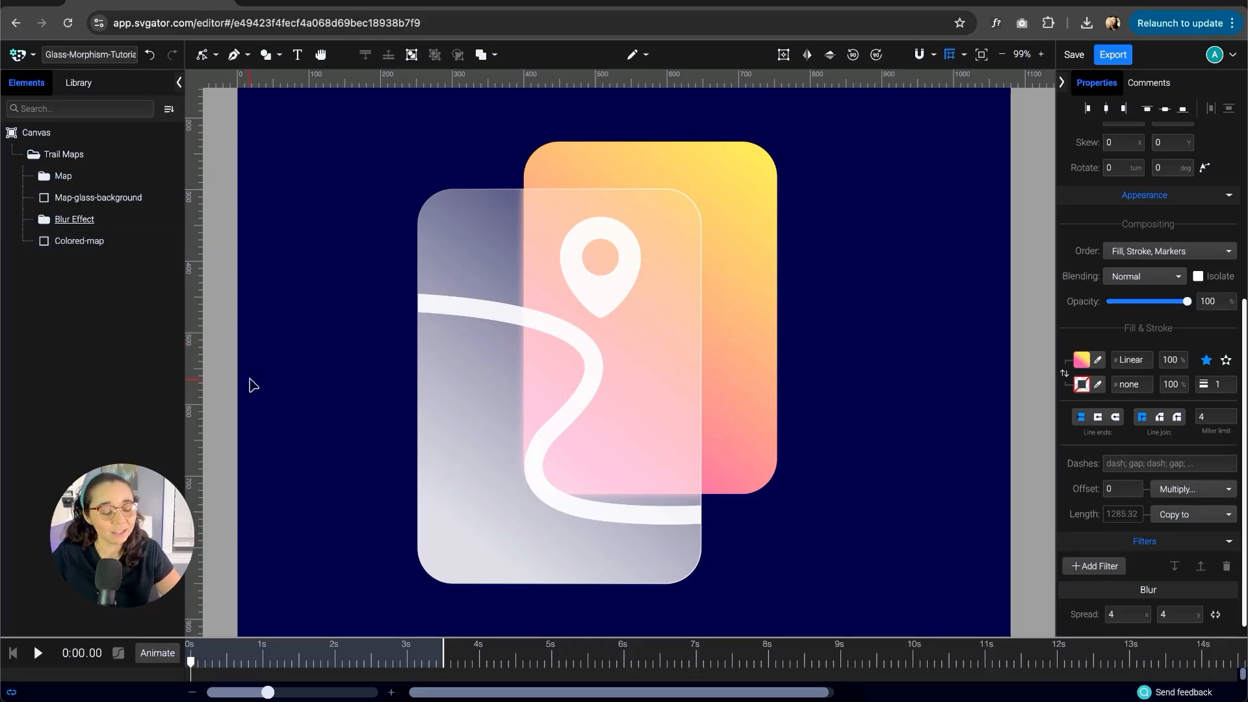
# - Duplicate the Map-glass-background rectangle and move the copy to the end of the Trail Maps group, below Colored-map
pyautogui.click(123, 199)
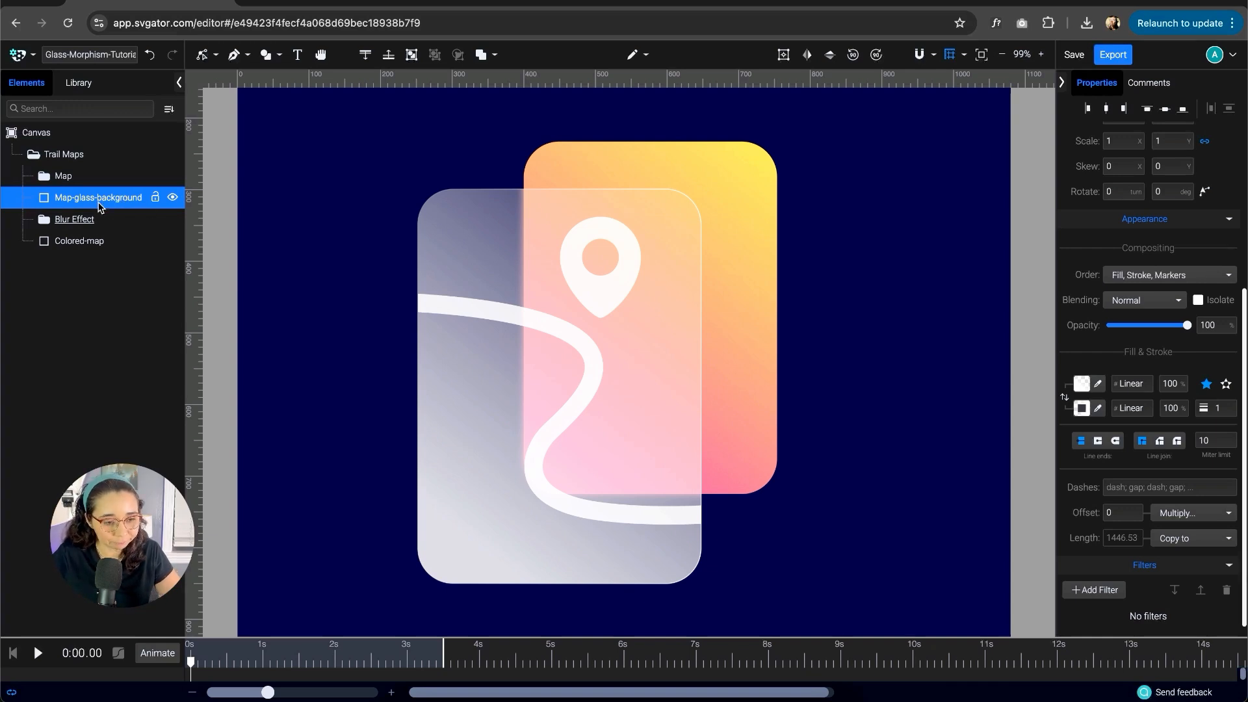
pyautogui.hotkey('ctrl', 'd')
pyautogui.moveTo(95, 221); pyautogui.dragTo(41, 340)
# - Send the unblurred Colored-map rectangle to the back and collapse the Blur Effect group
pyautogui.rightClick(84, 311)
pyautogui.moveTo(214, 572)
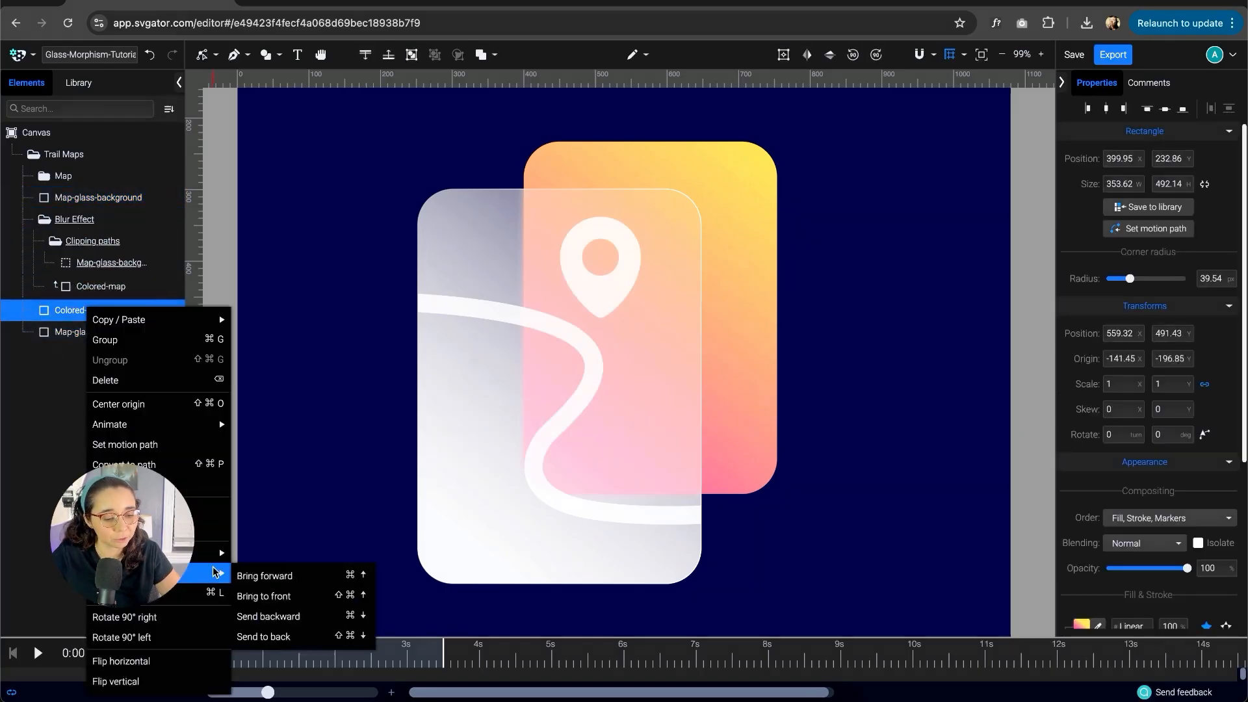
pyautogui.click(263, 637)
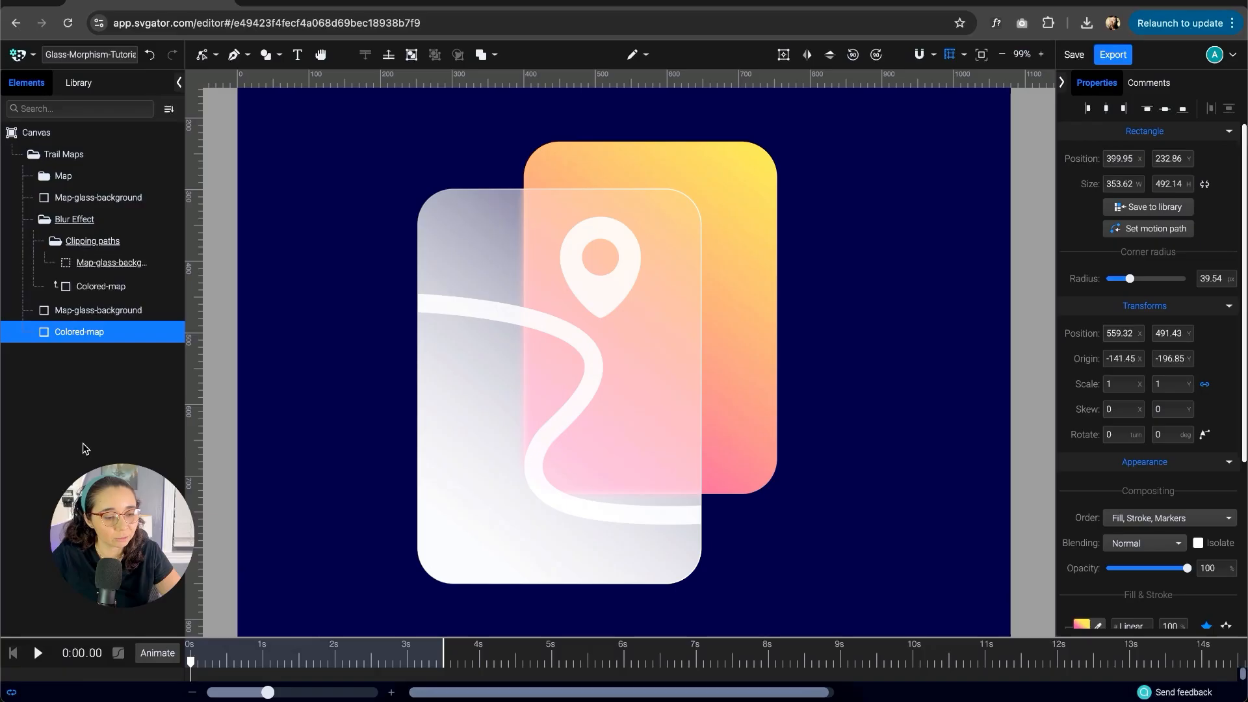
pyautogui.click(44, 220)
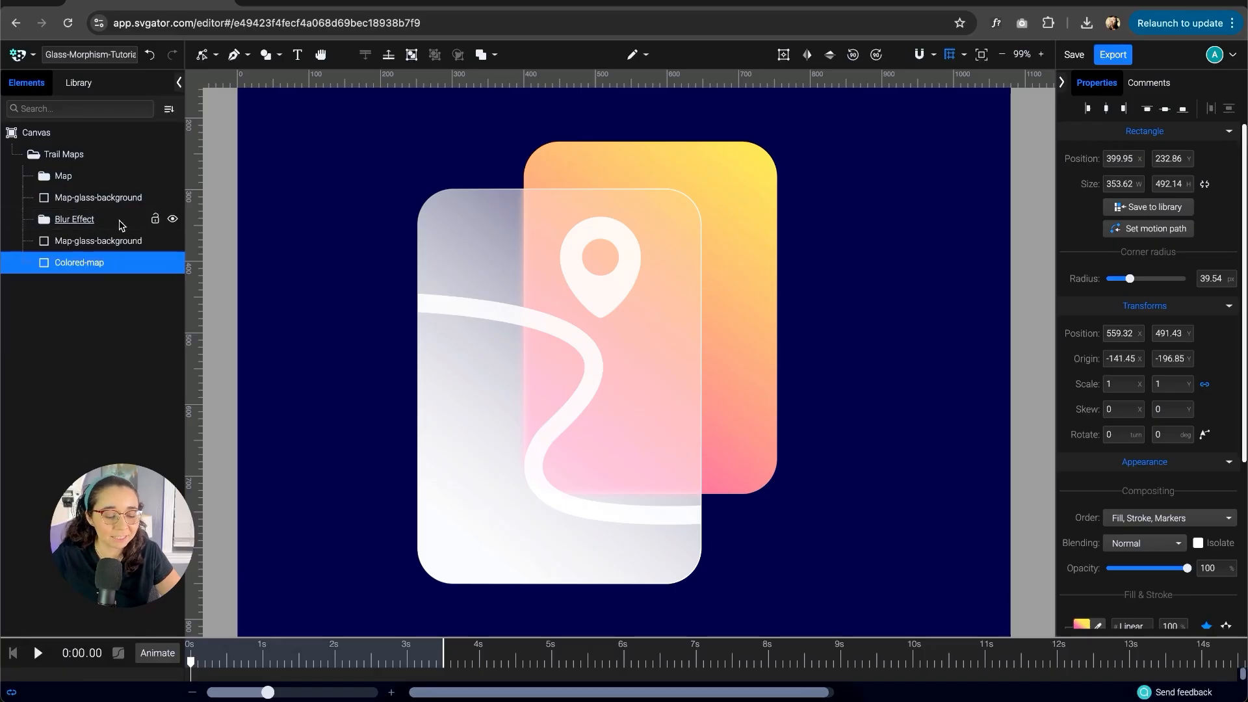
# - Group the Map folder with the upper Map-glass-background rectangle and name the group Map Group
pyautogui.click(112, 199)
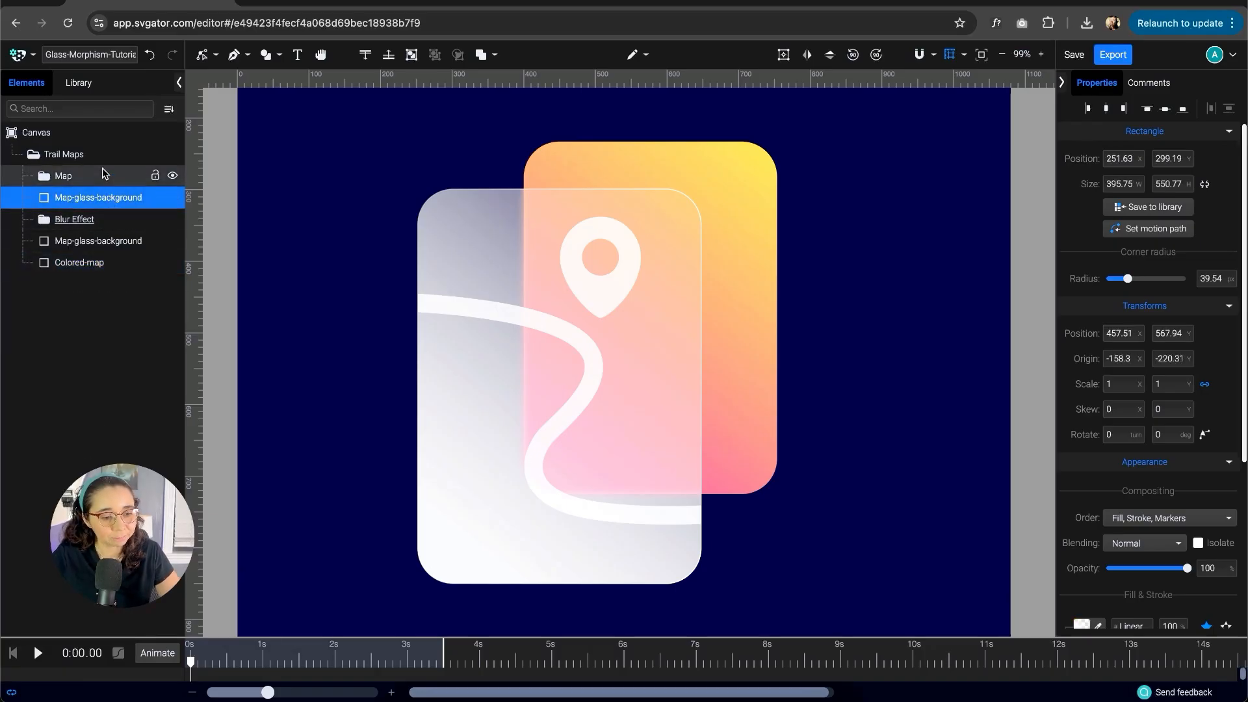
pyautogui.keyDown('shift'); pyautogui.click(81, 183); pyautogui.keyUp('shift')
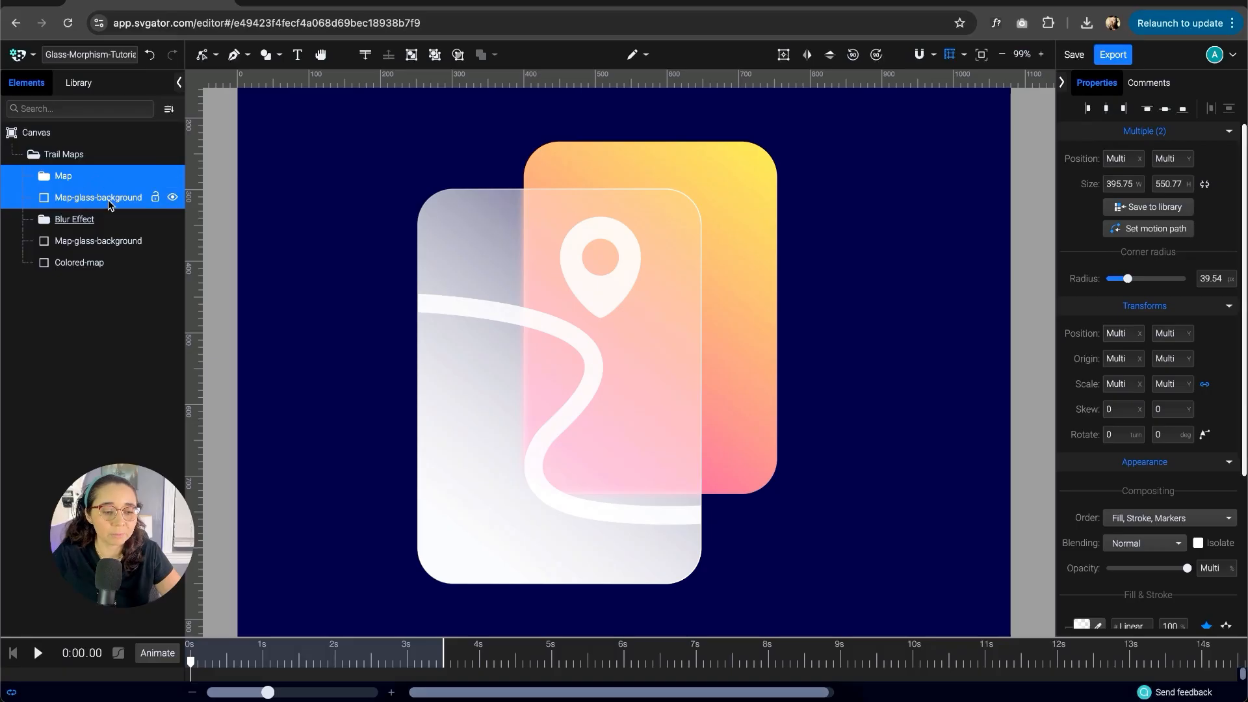
pyautogui.rightClick(103, 181)
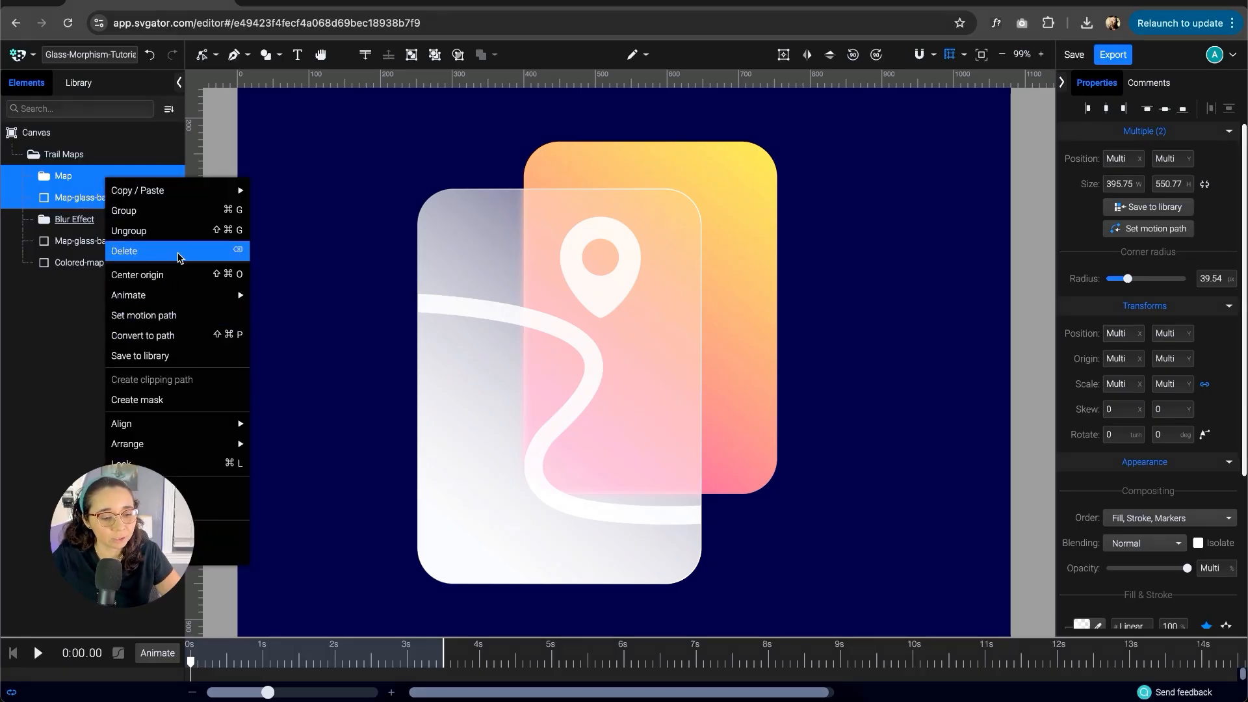
pyautogui.click(167, 205)
pyautogui.doubleClick(81, 176)
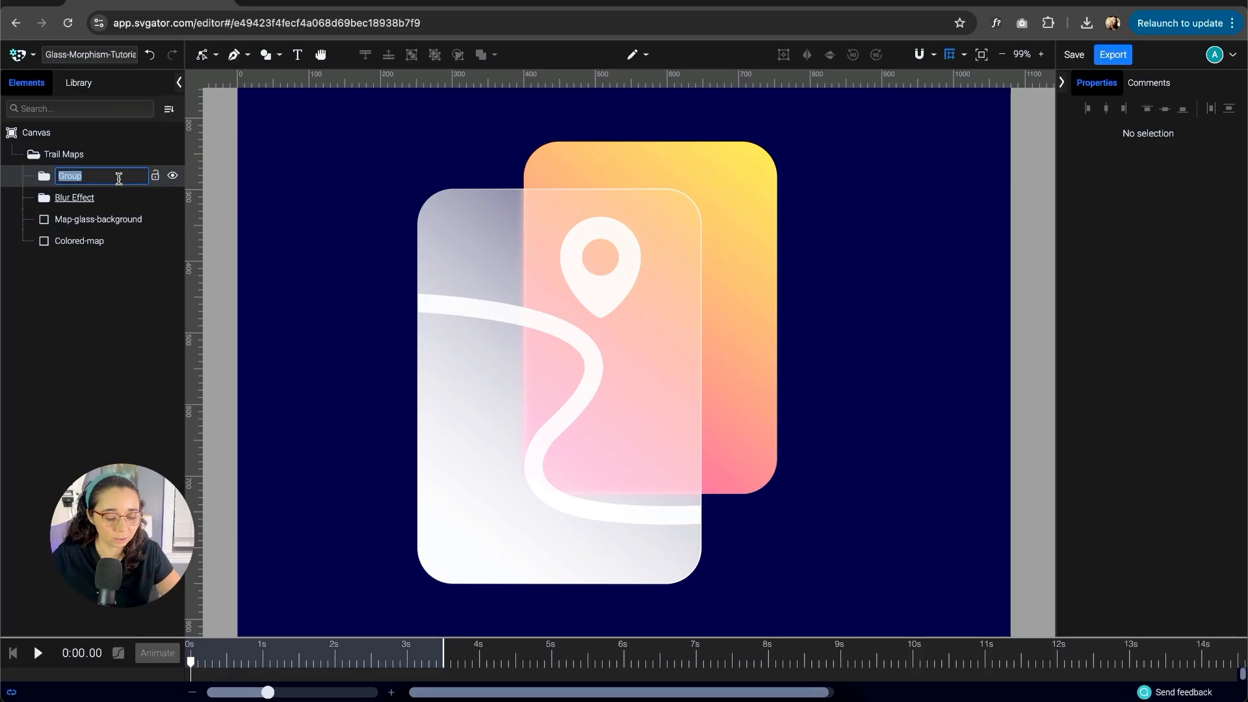
pyautogui.write('Map')
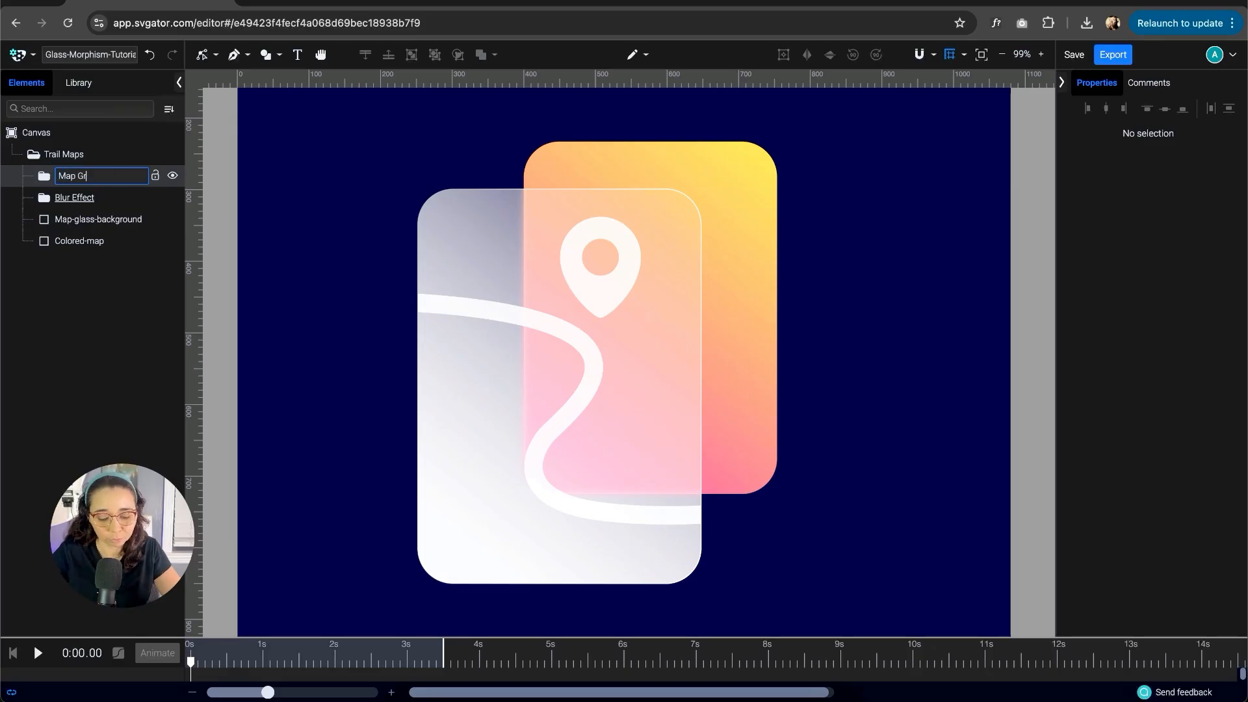
pyautogui.click(78, 352)
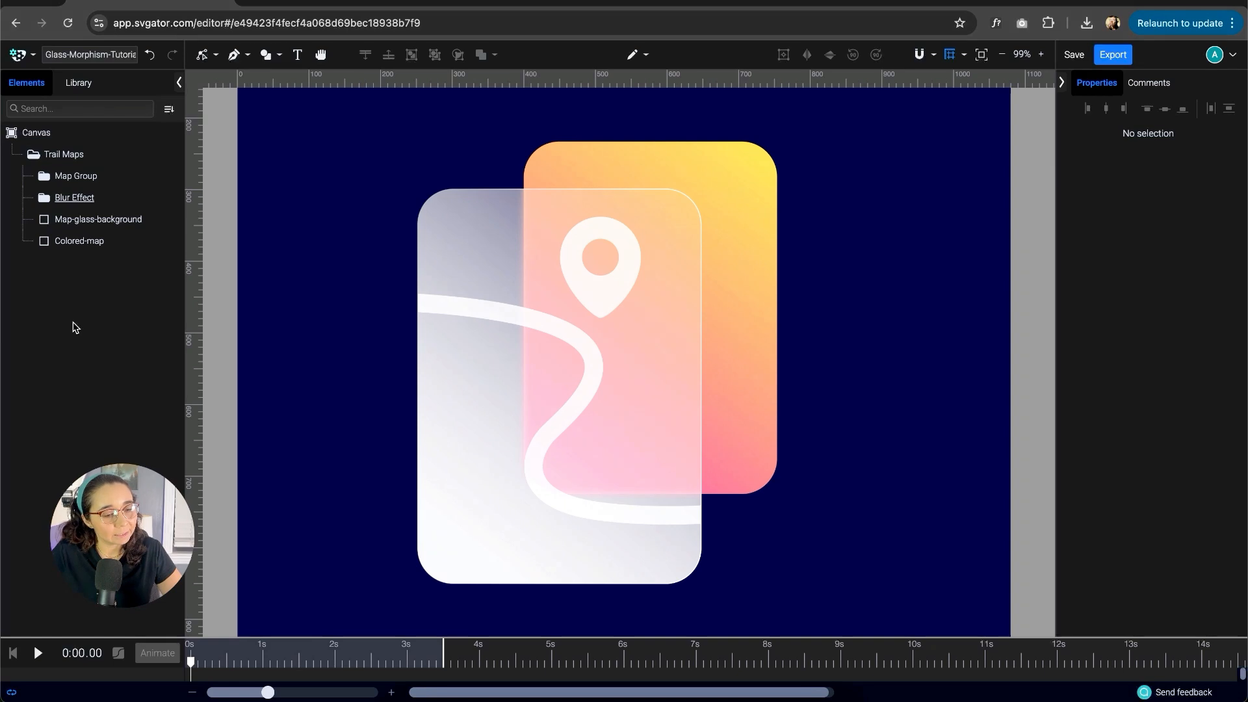
# - Create a clipping path from the remaining Map-glass-background copy and the unblurred Colored-map rectangle
pyautogui.click(98, 220)
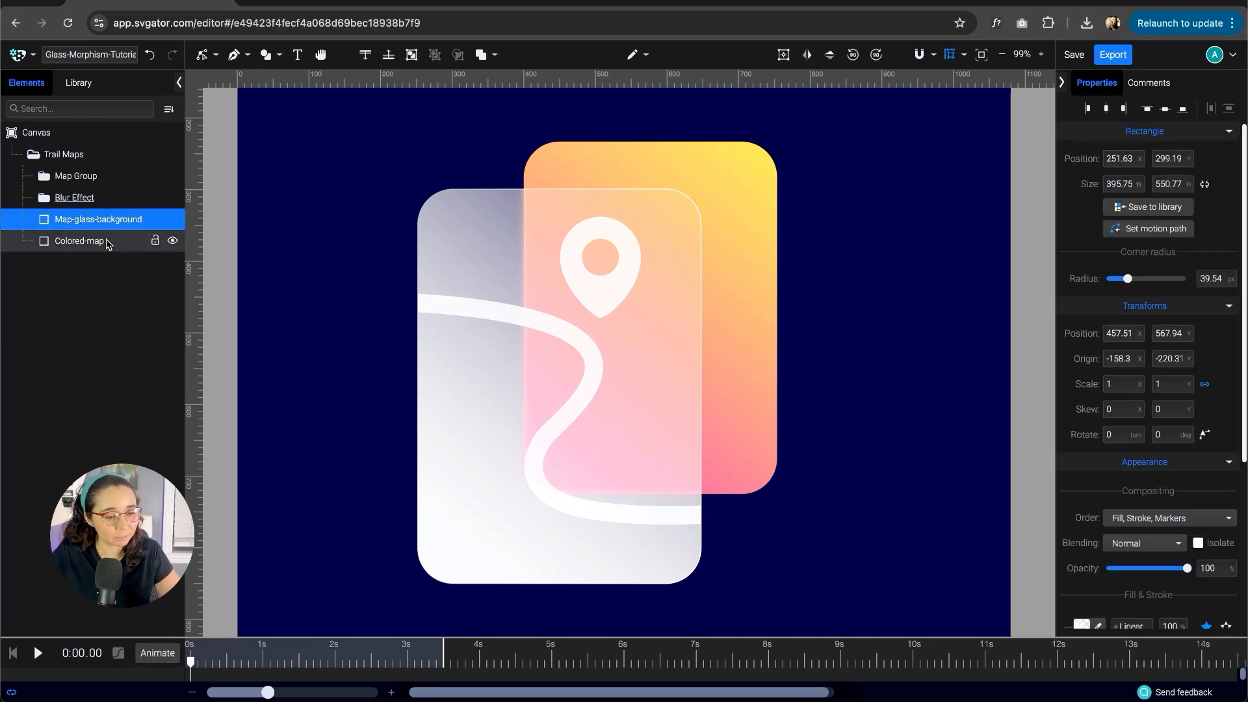
pyautogui.keyDown('shift'); pyautogui.click(108, 244); pyautogui.keyUp('shift')
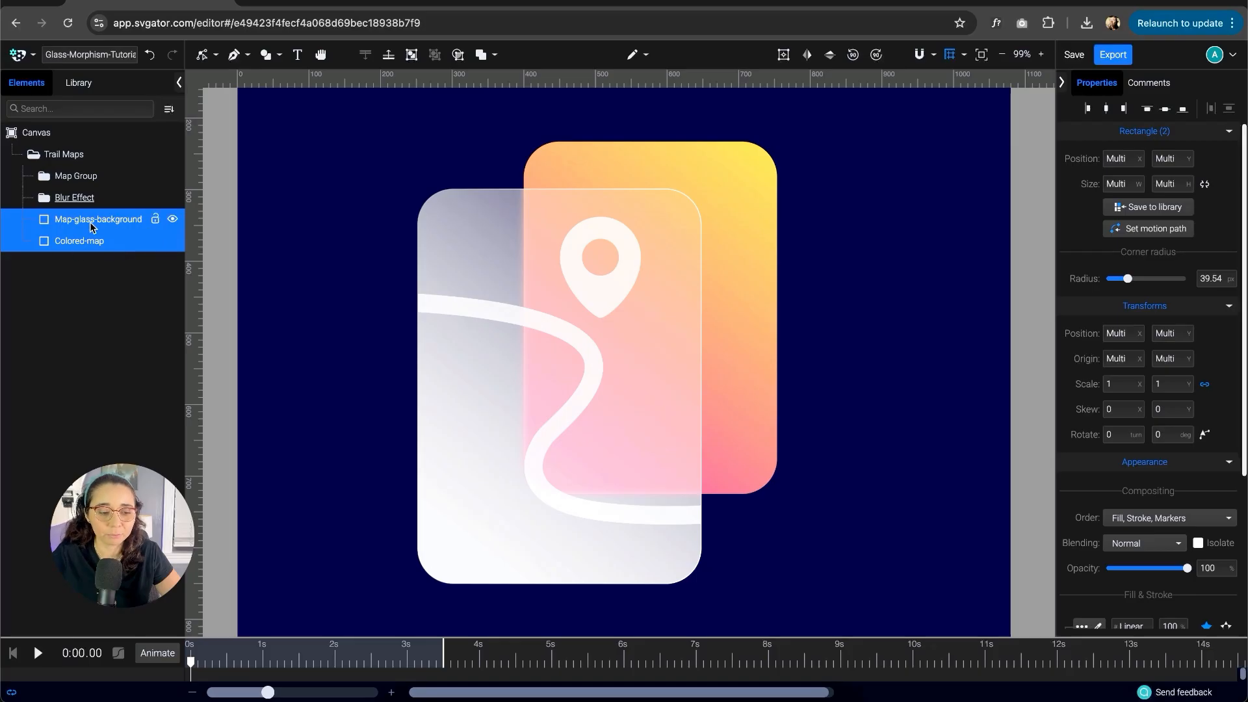
pyautogui.rightClick(95, 223)
pyautogui.click(157, 426)
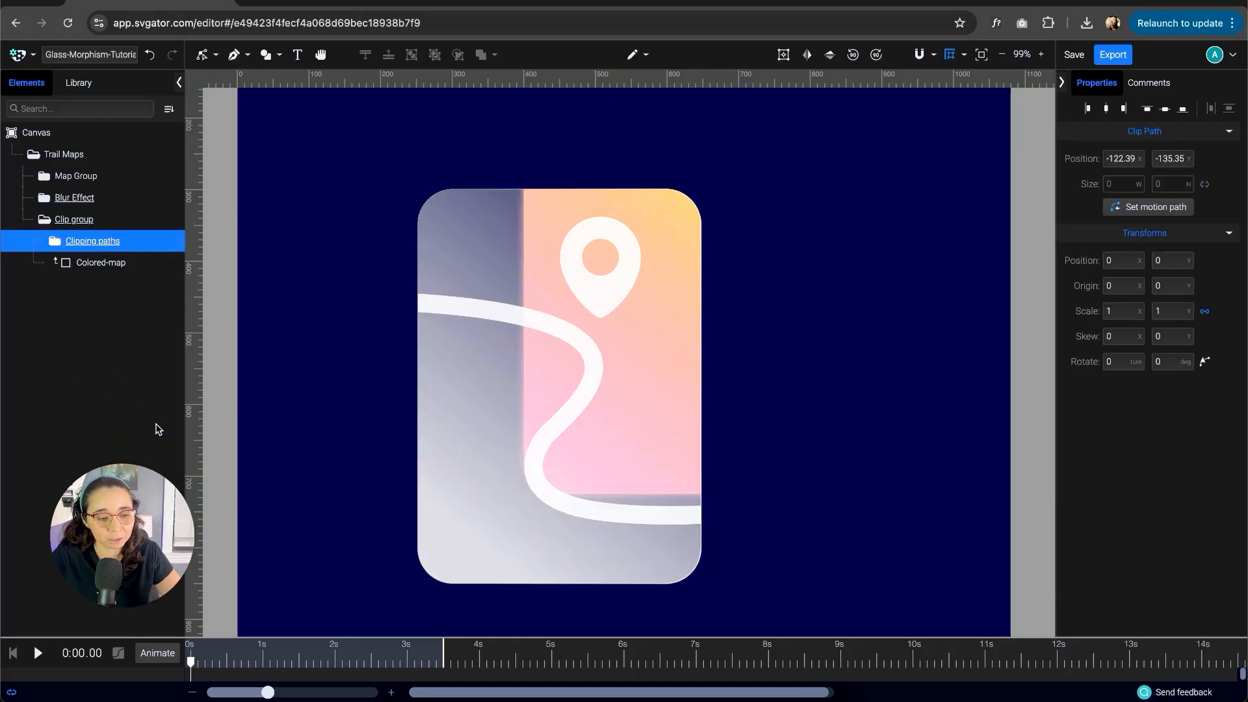
# - Rename the new clip group as Colored Background
pyautogui.click(81, 219)
pyautogui.doubleClick(82, 220)
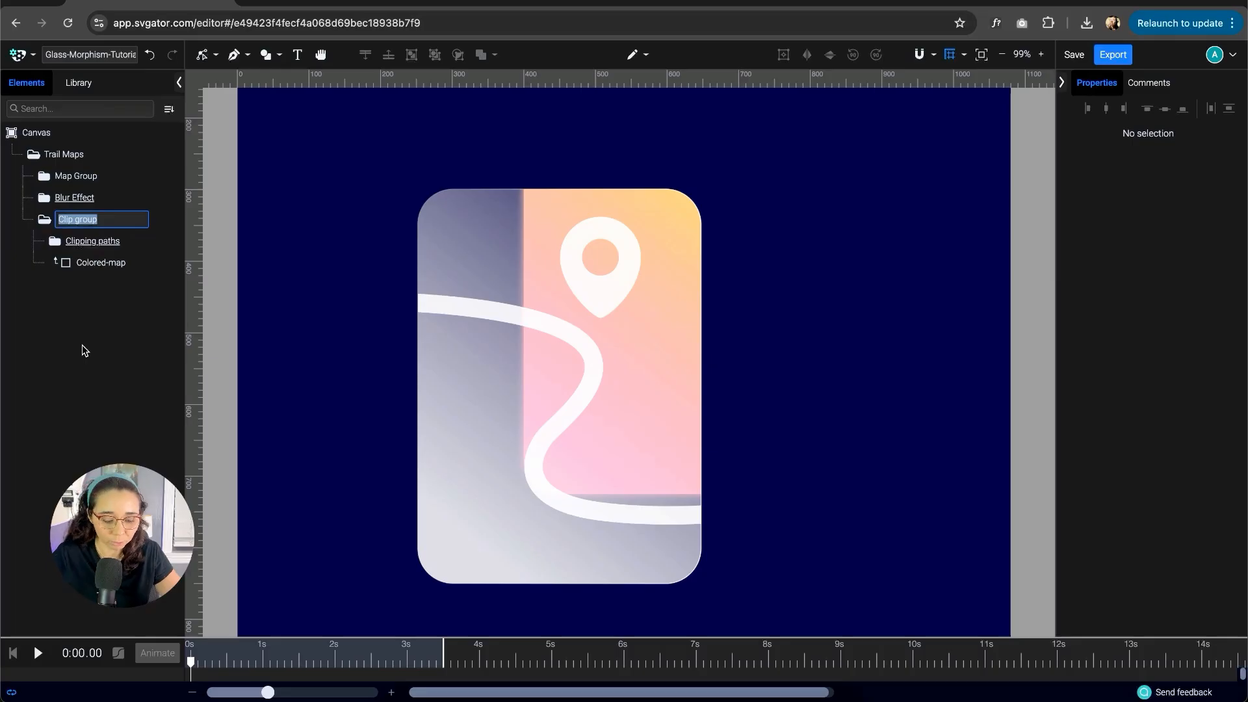
pyautogui.write('Colored Bac')
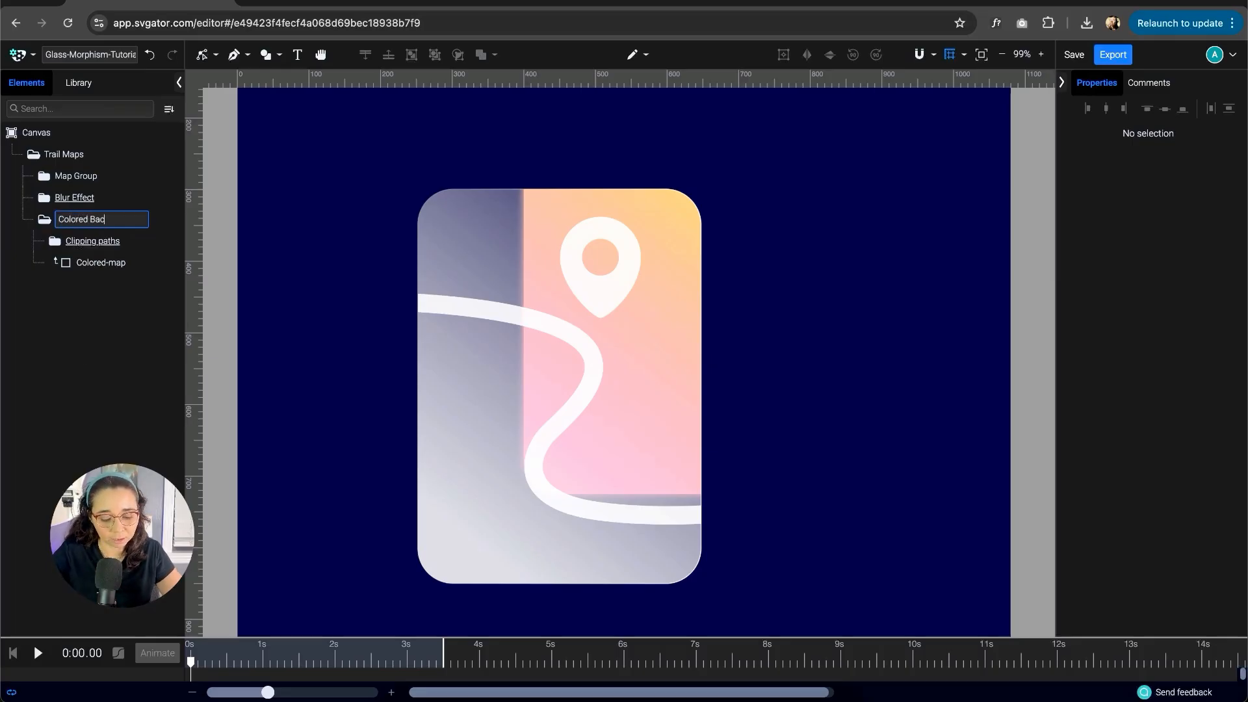
pyautogui.press('Return')
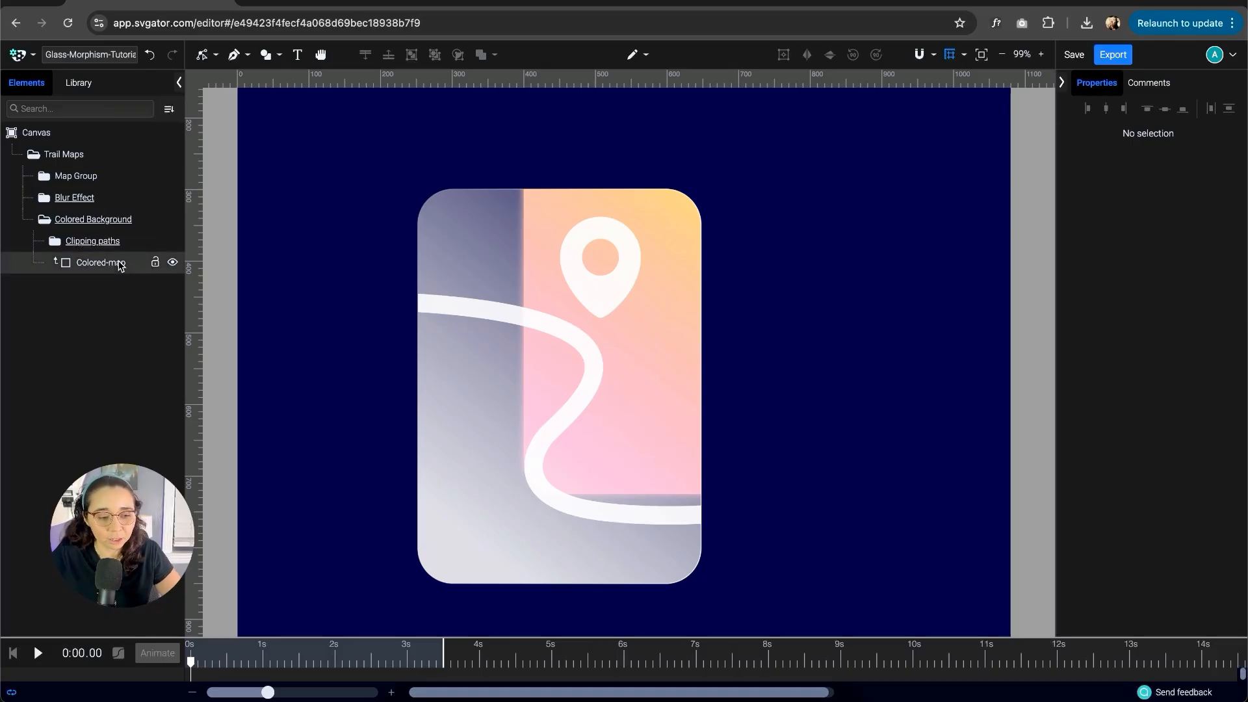
# - Expand the clipping paths inside Colored Background and convert its Map-glass-background rectangle to a path
pyautogui.click(97, 262)
pyautogui.click(54, 243)
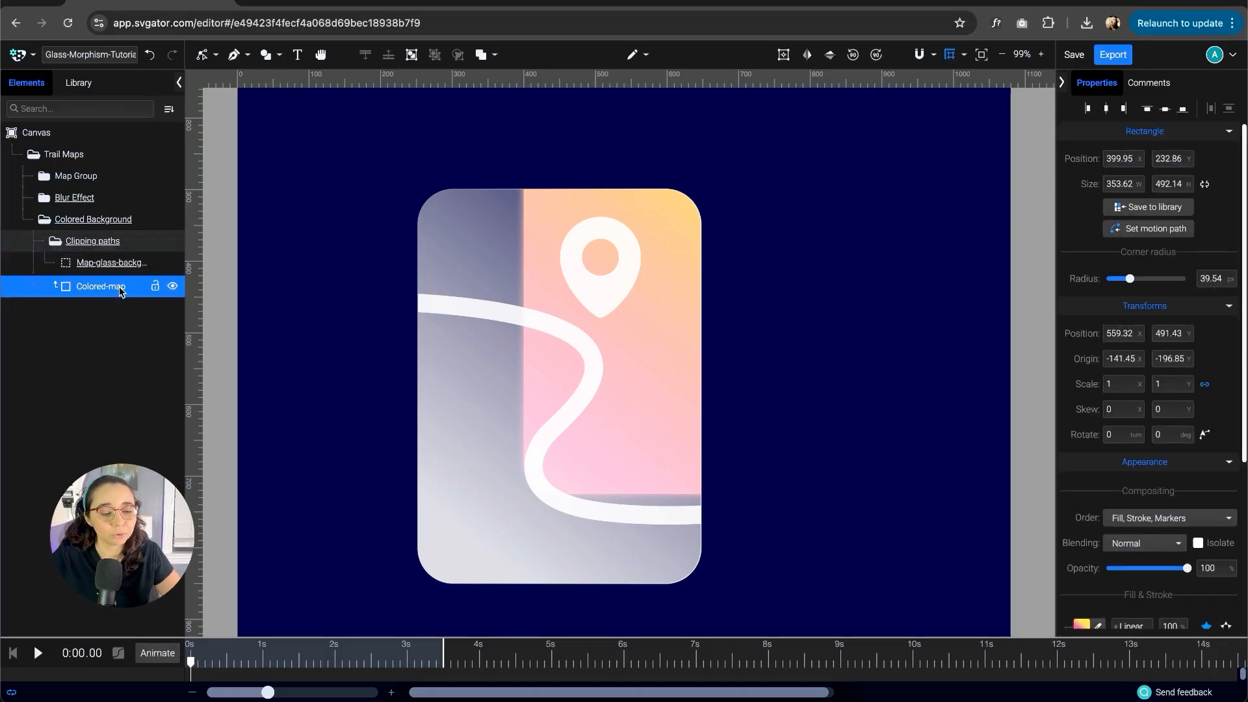
pyautogui.click(108, 263)
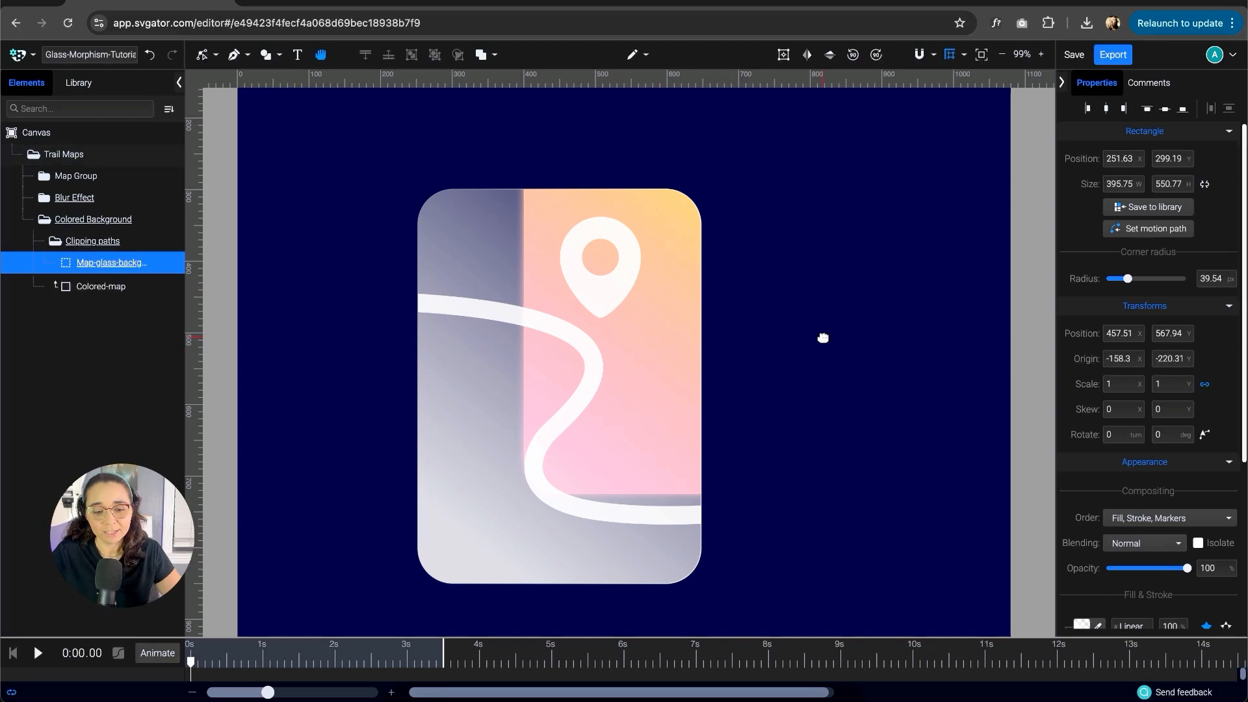
pyautogui.scroll(-2, 650, 335)
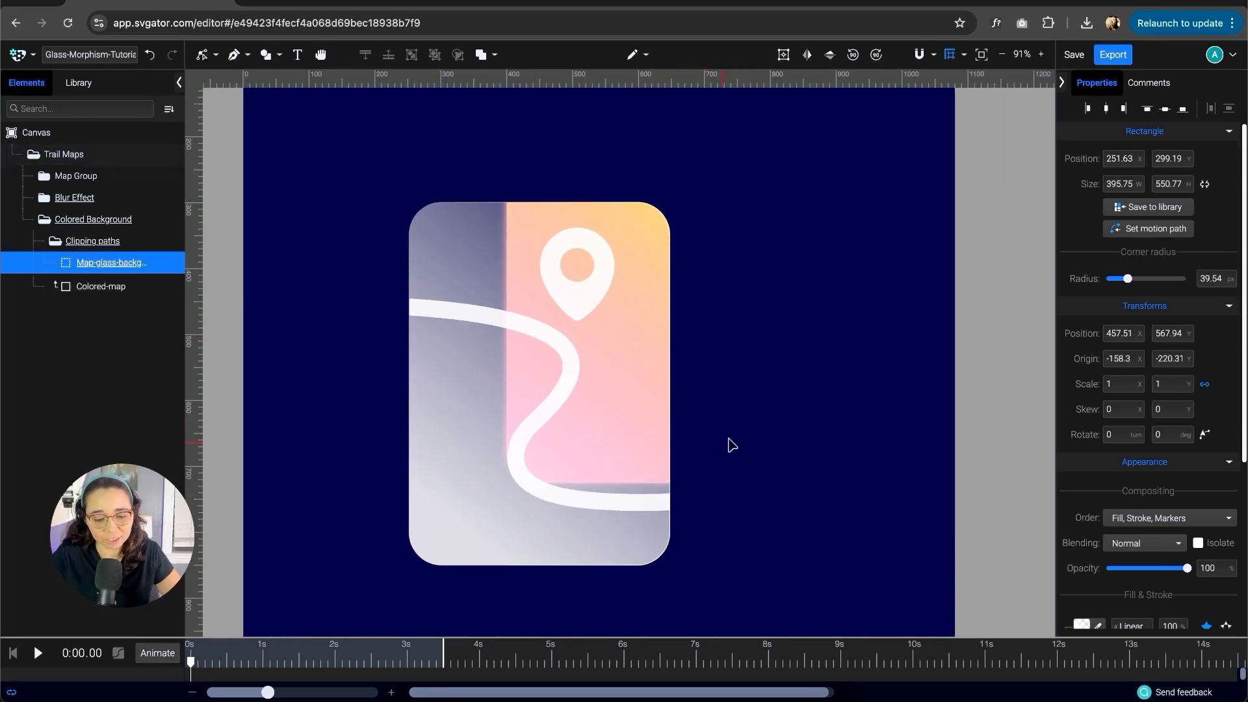
pyautogui.scroll(-1, 731, 439)
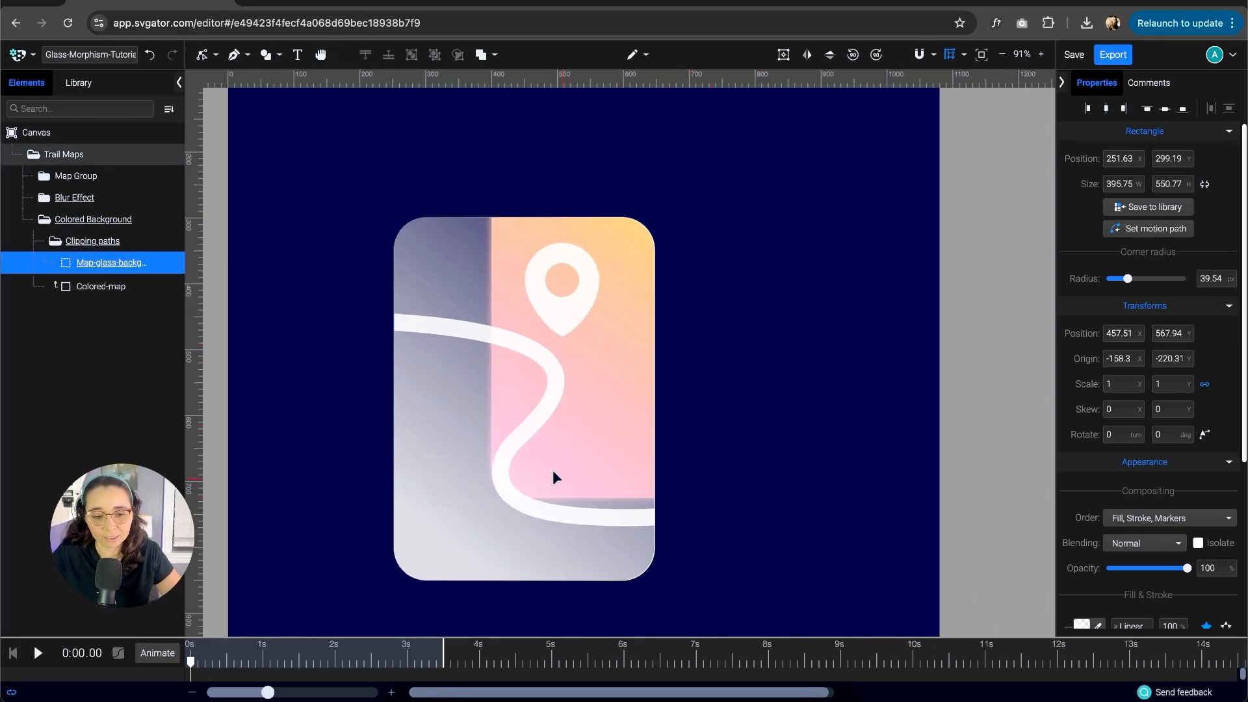
pyautogui.press('h')
pyautogui.moveTo(724, 396); pyautogui.dragTo(699, 406)
pyautogui.press('v')
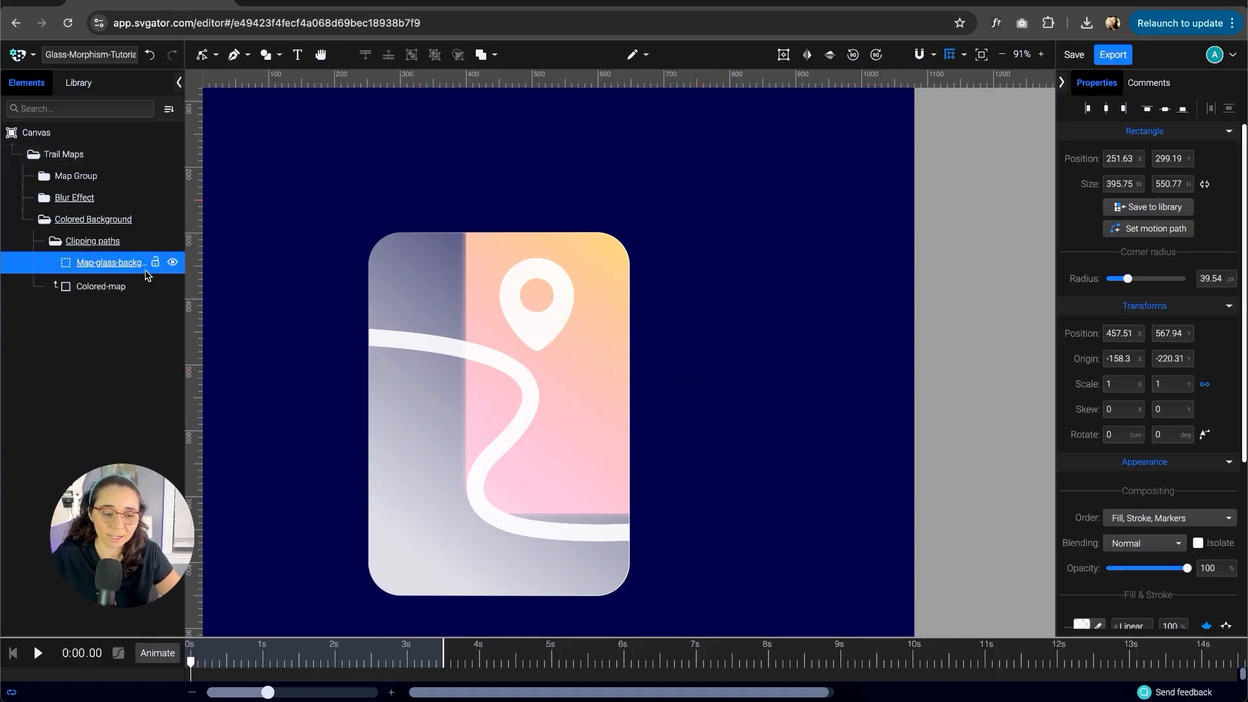
pyautogui.rightClick(113, 264)
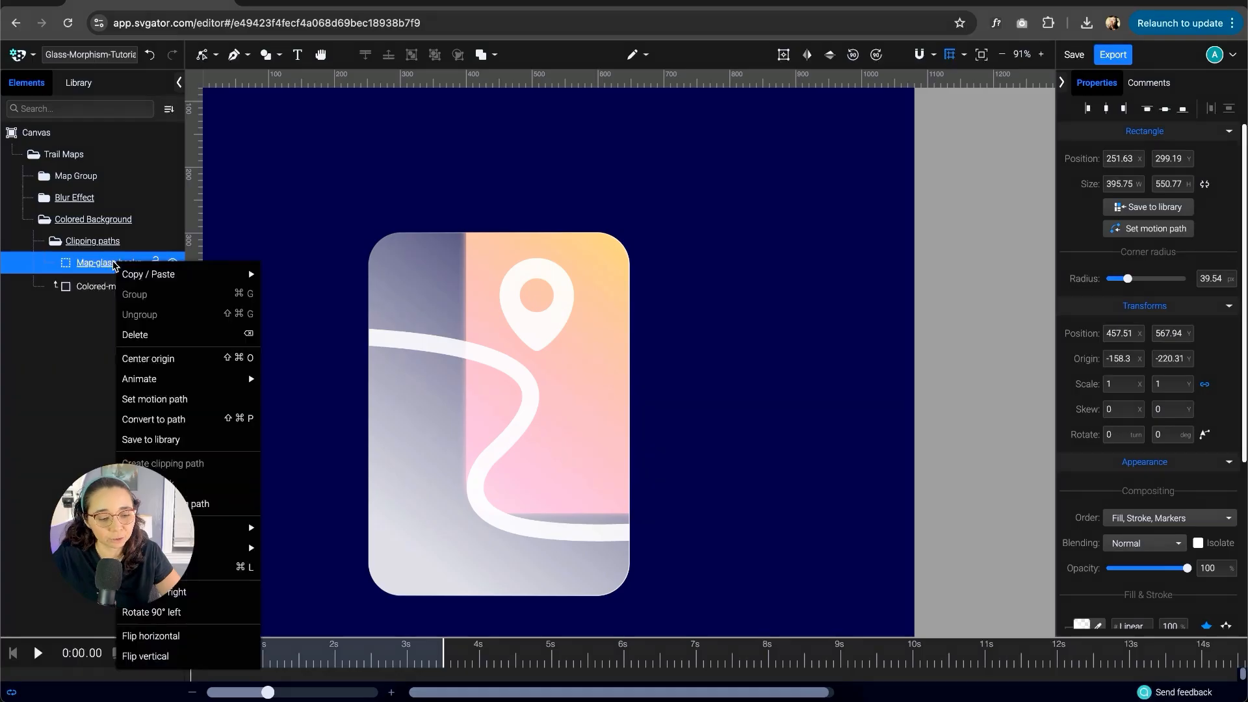
pyautogui.click(181, 420)
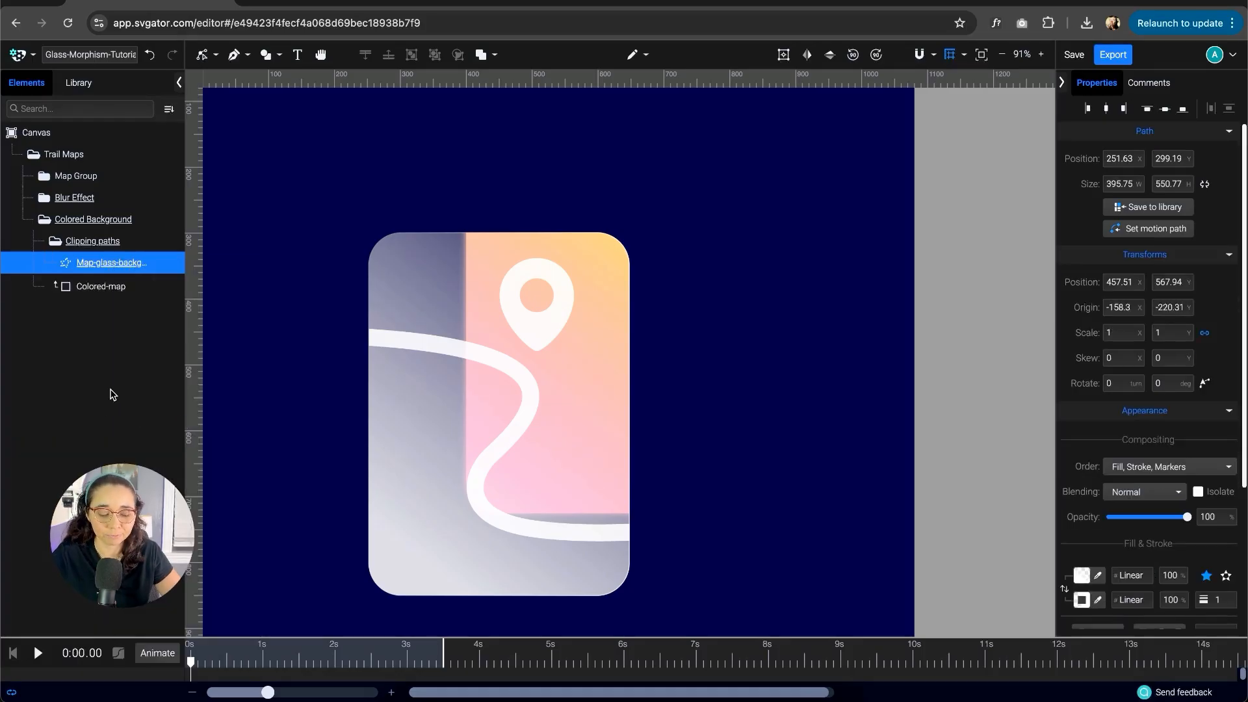
# - With the Node tool, select the clip path's four lower nodes and move them above the glass card's top edge
pyautogui.rightClick(105, 264)
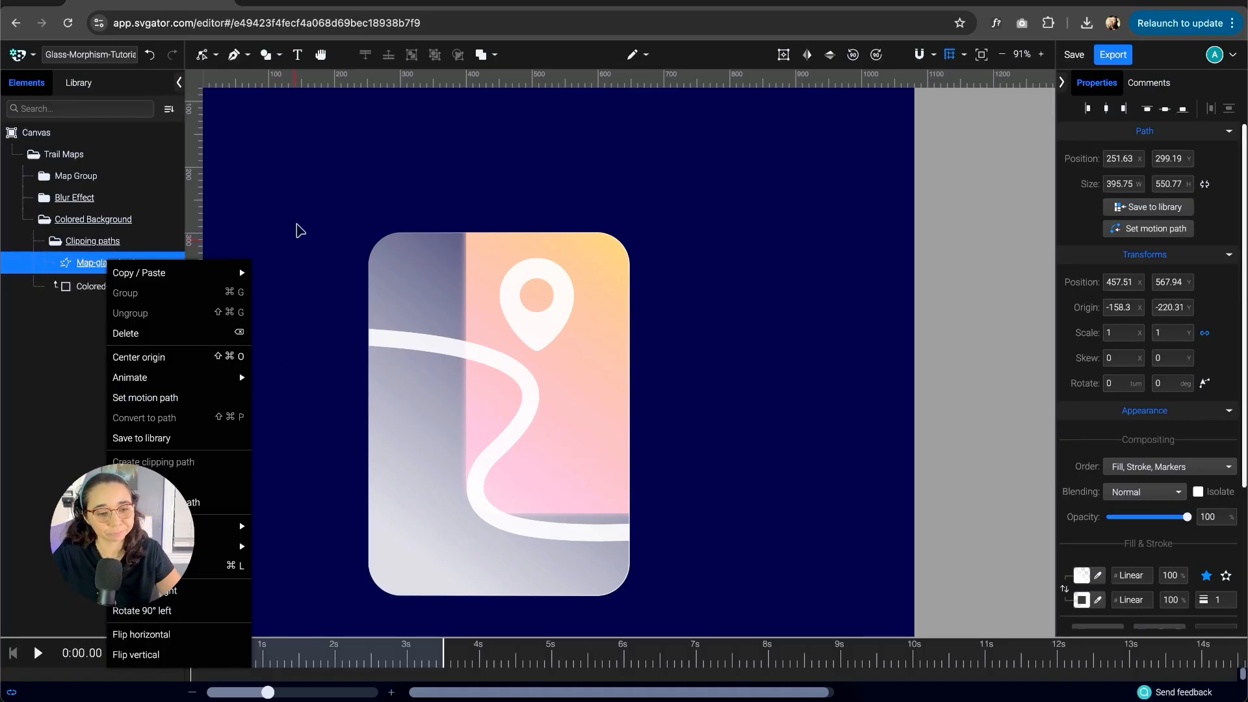
pyautogui.click(212, 59)
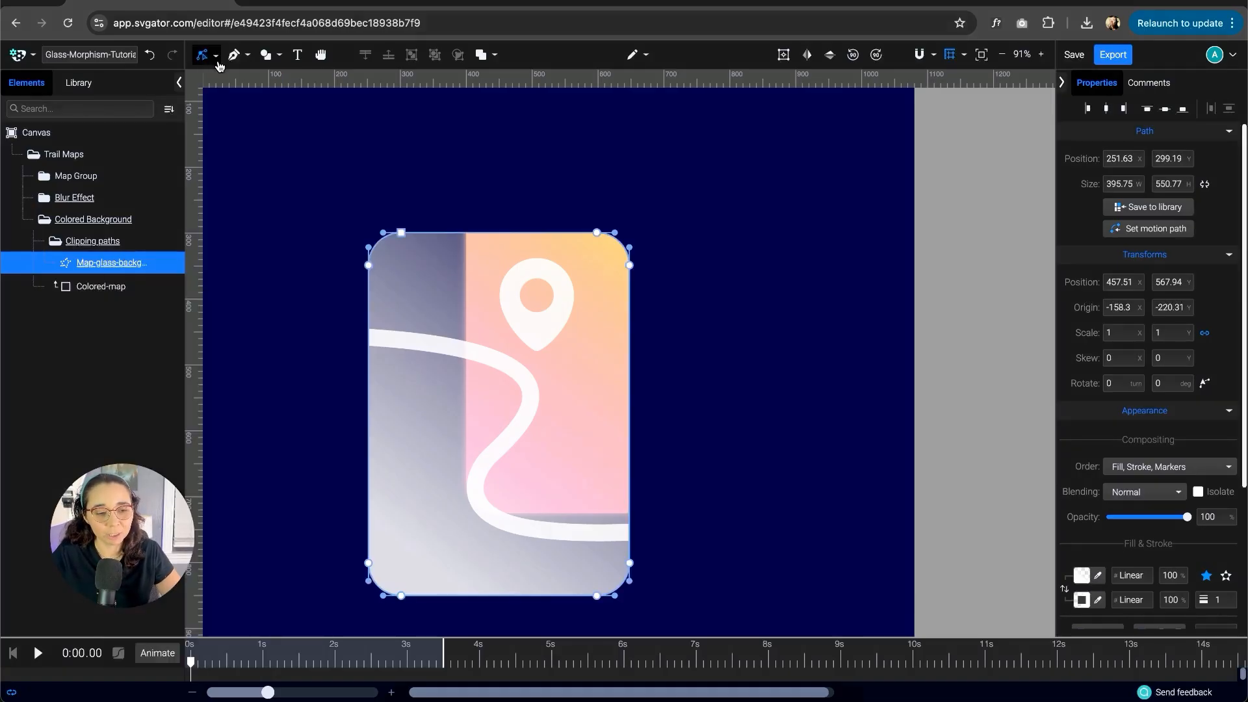
pyautogui.click(217, 61)
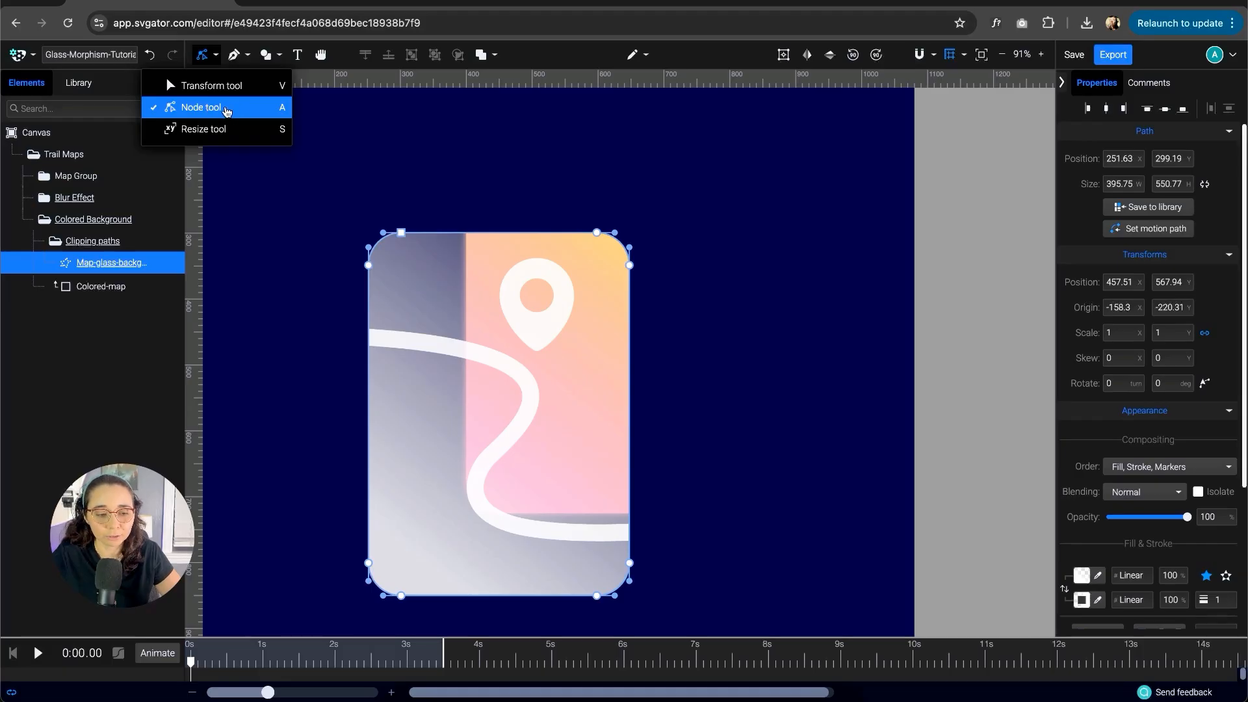
pyautogui.click(223, 111)
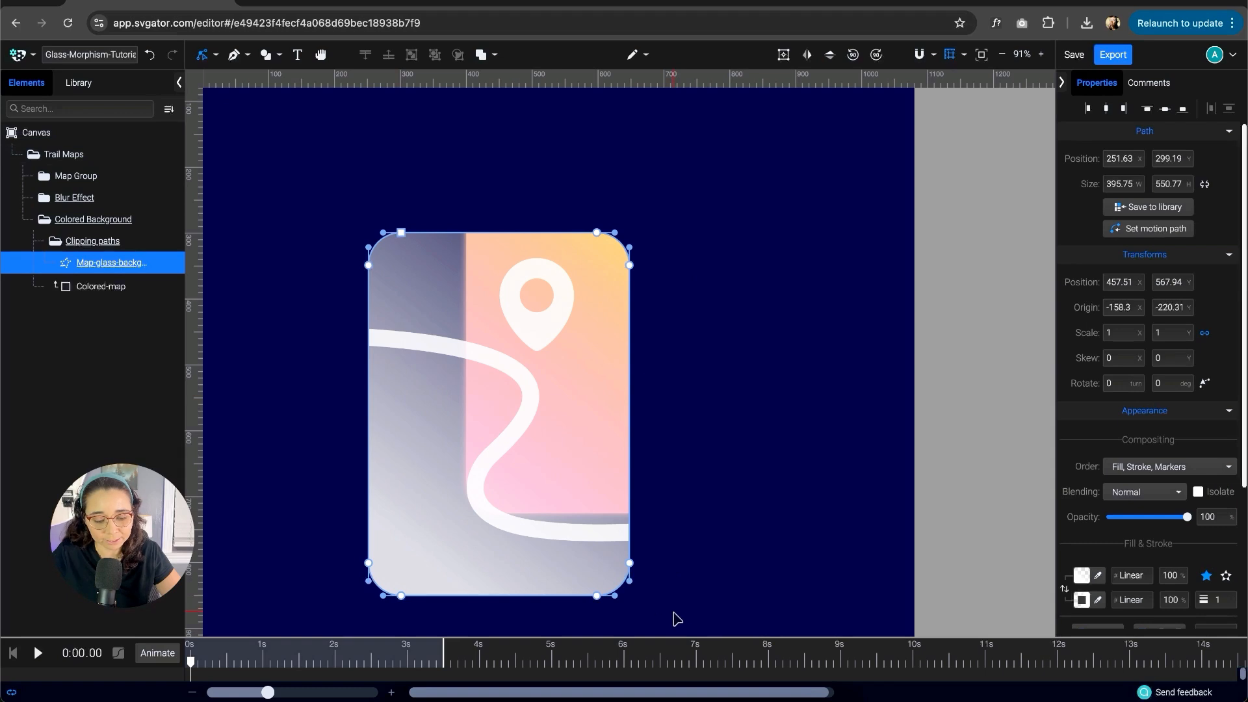
pyautogui.moveTo(685, 619); pyautogui.dragTo(341, 515)
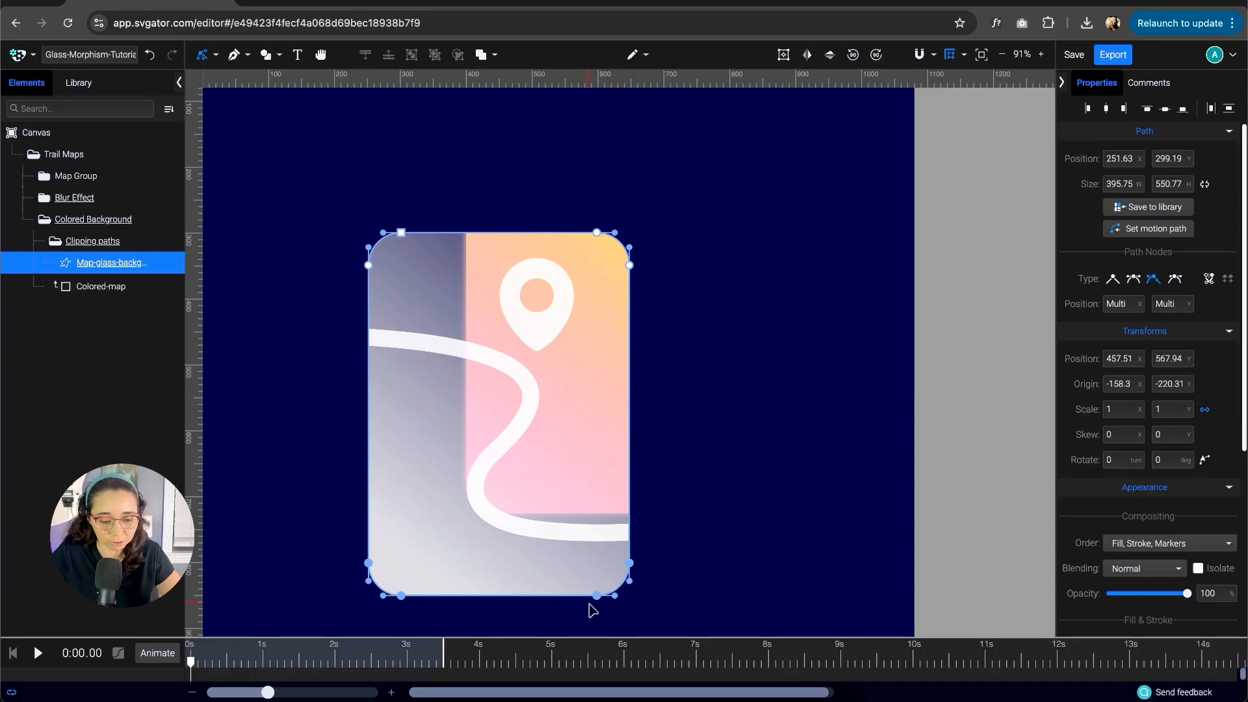
pyautogui.moveTo(597, 595); pyautogui.dragTo(608, 168)
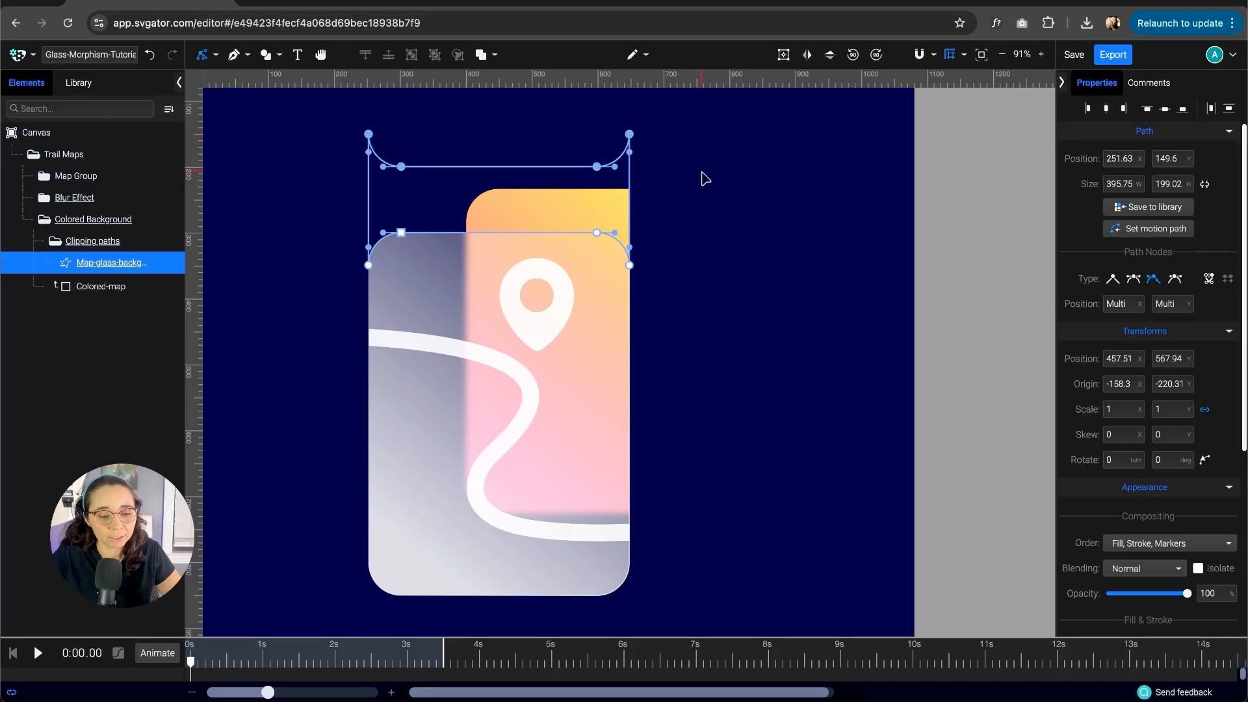
# - Pull three of the moved clip-path nodes out around the coloured rectangle, placing one at the glass card's lower-right corner
pyautogui.click(288, 236)
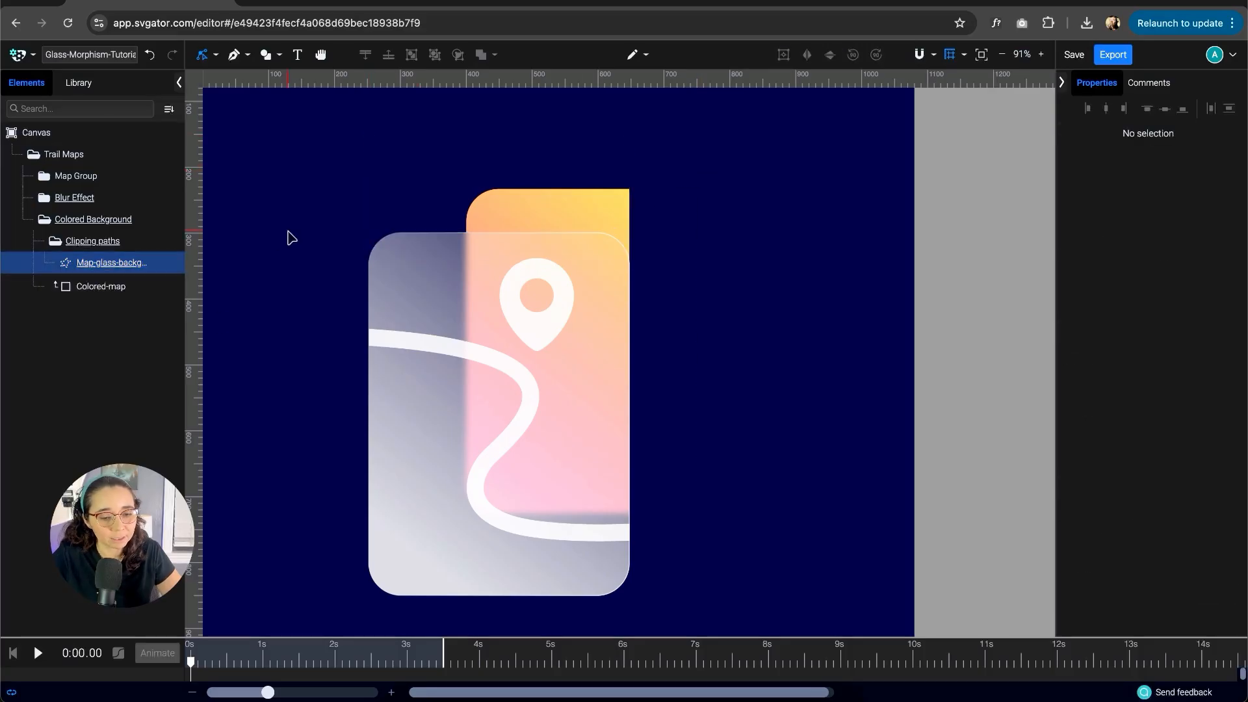
pyautogui.click(159, 260)
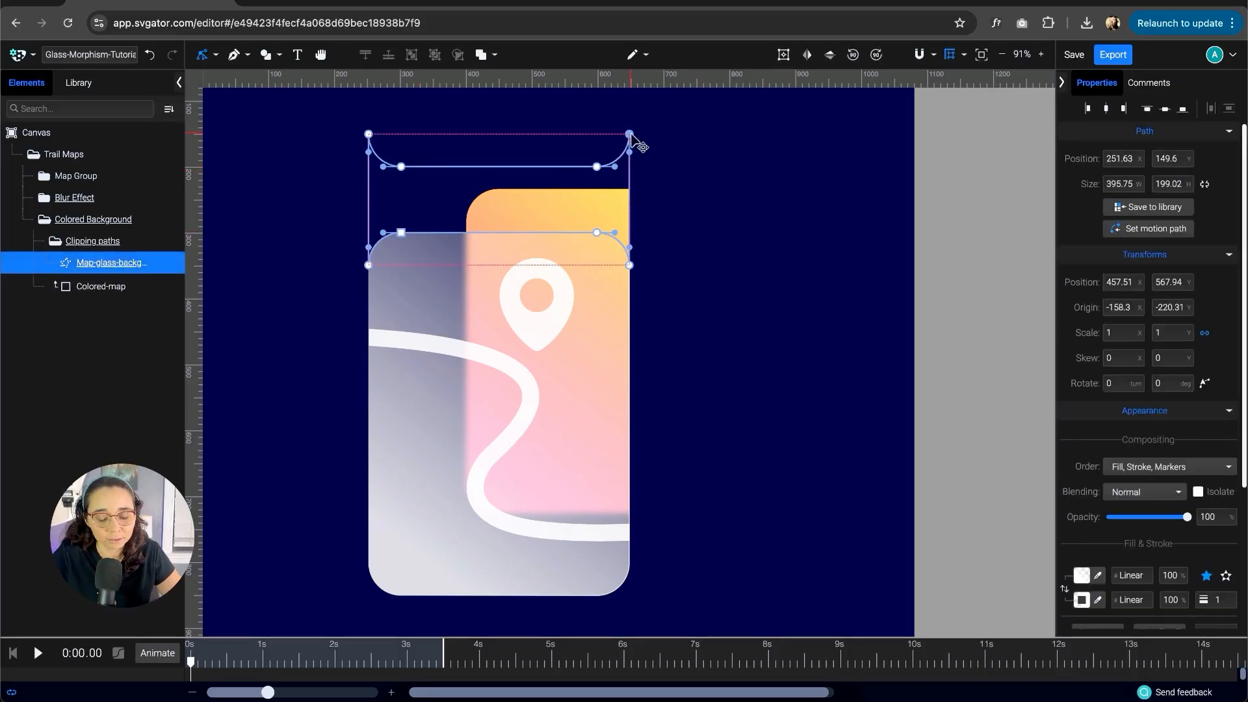
pyautogui.moveTo(629, 134); pyautogui.dragTo(743, 163)
pyautogui.moveTo(597, 166); pyautogui.dragTo(730, 480)
pyautogui.moveTo(401, 166); pyautogui.dragTo(769, 228)
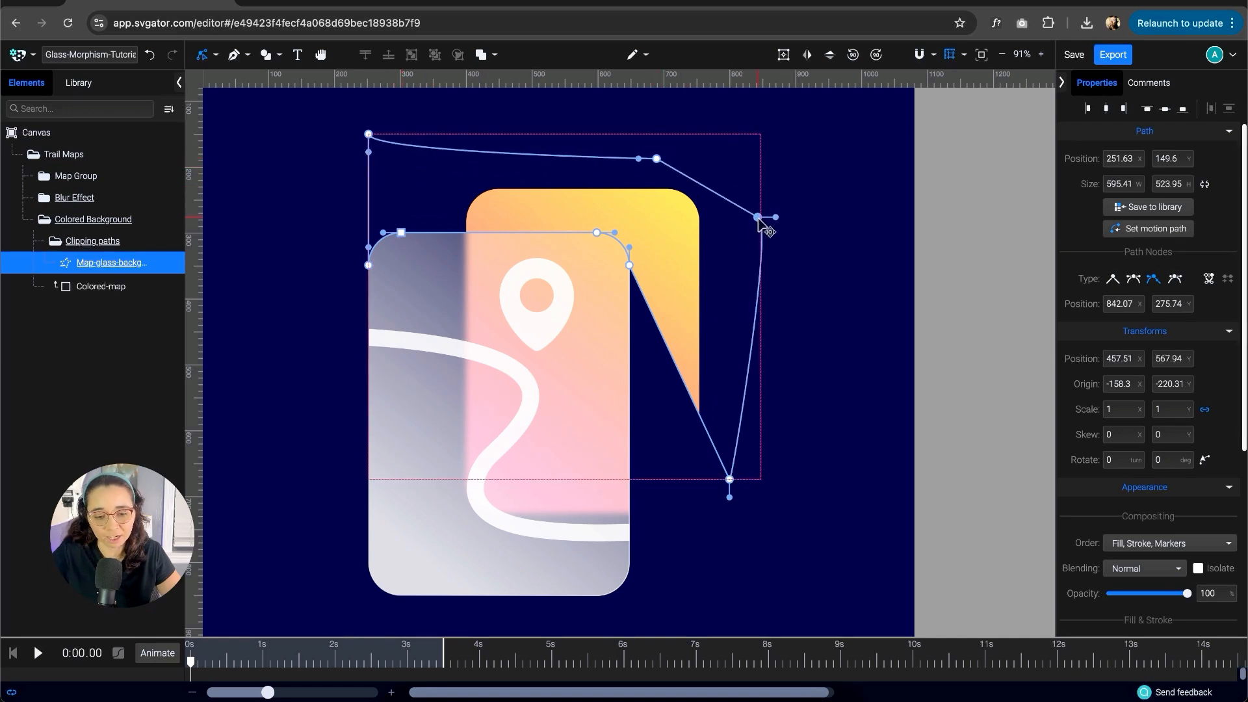
pyautogui.moveTo(731, 482); pyautogui.dragTo(630, 592)
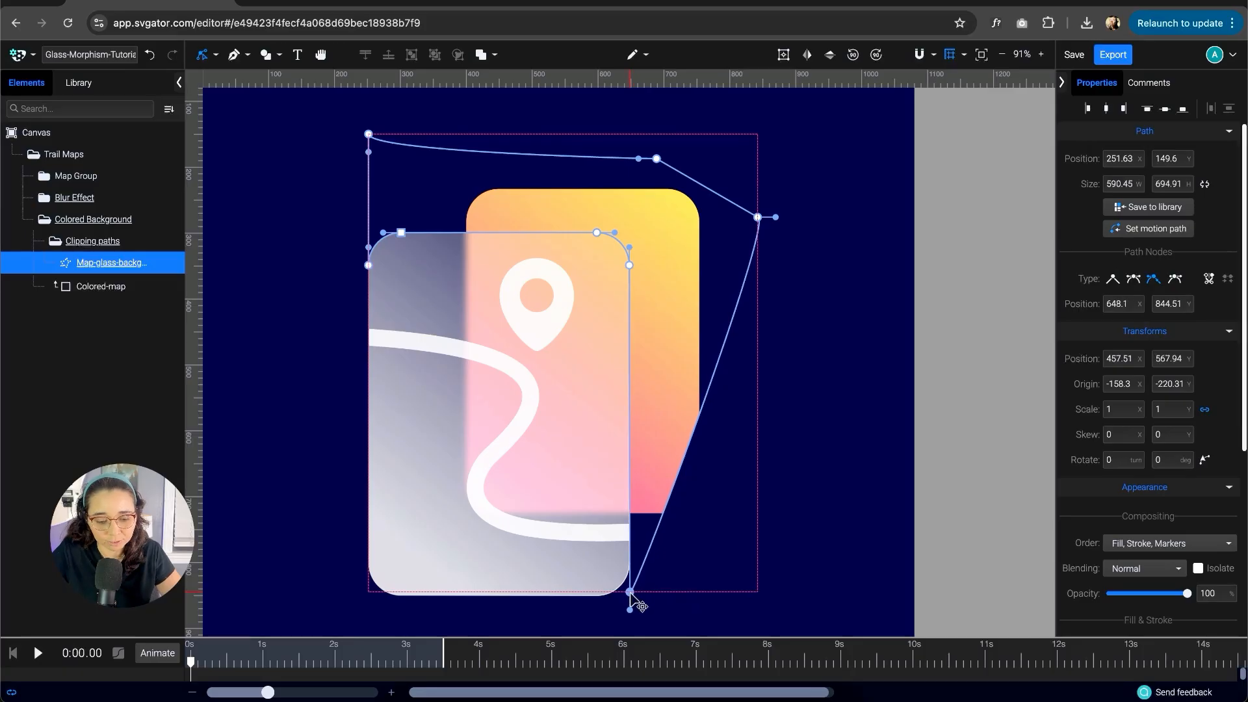
# - Fine-tune the clip path's lower-right corner node to about X 647.51, Y 845.61 so its edge follows the glass card's right border
pyautogui.press('space')
pyautogui.press('space')
pyautogui.moveTo(734, 565); pyautogui.dragTo(753, 485)
pyautogui.scroll(-2, 746, 505)
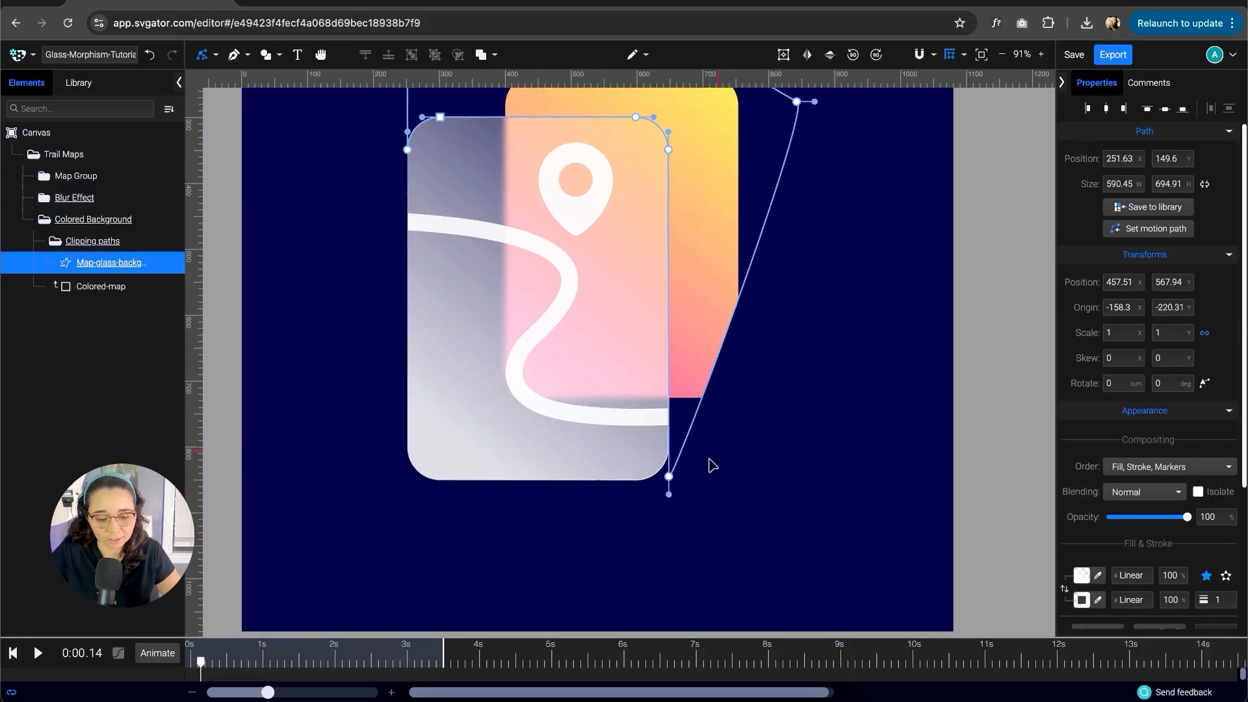
pyautogui.scroll(10, 708, 465)
pyautogui.moveTo(667, 587); pyautogui.dragTo(673, 582)
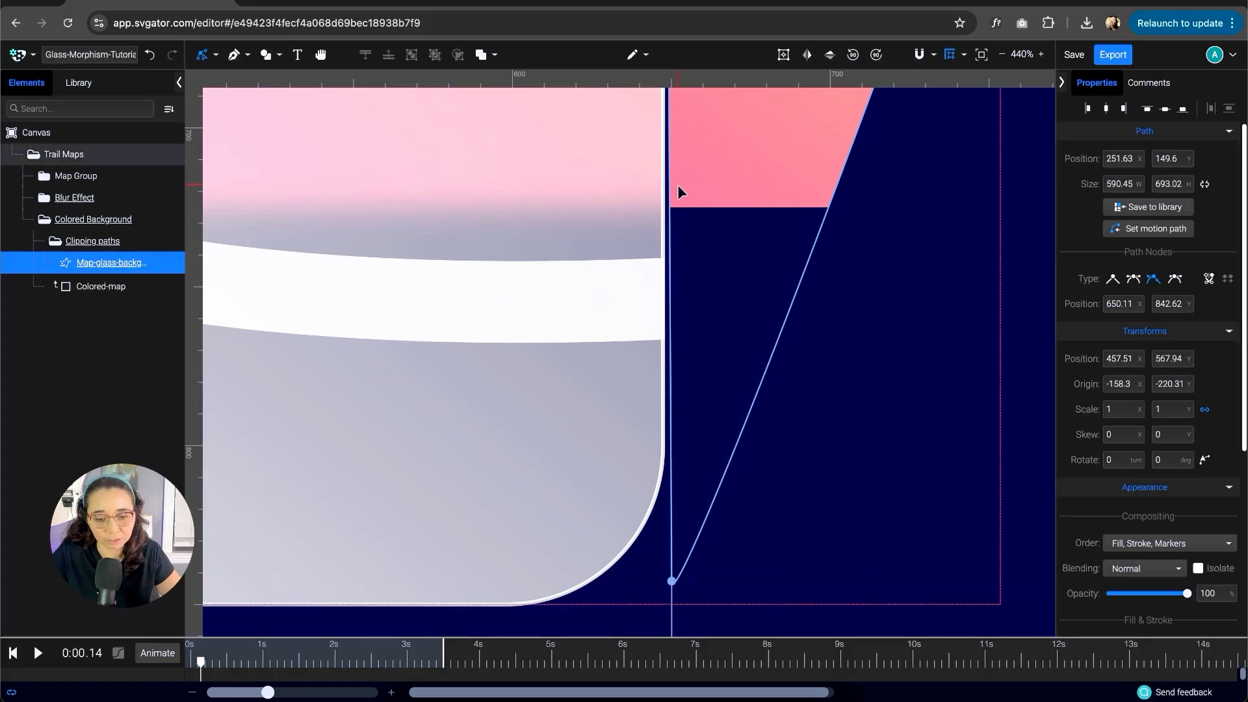
pyautogui.scroll(4, 663, 195)
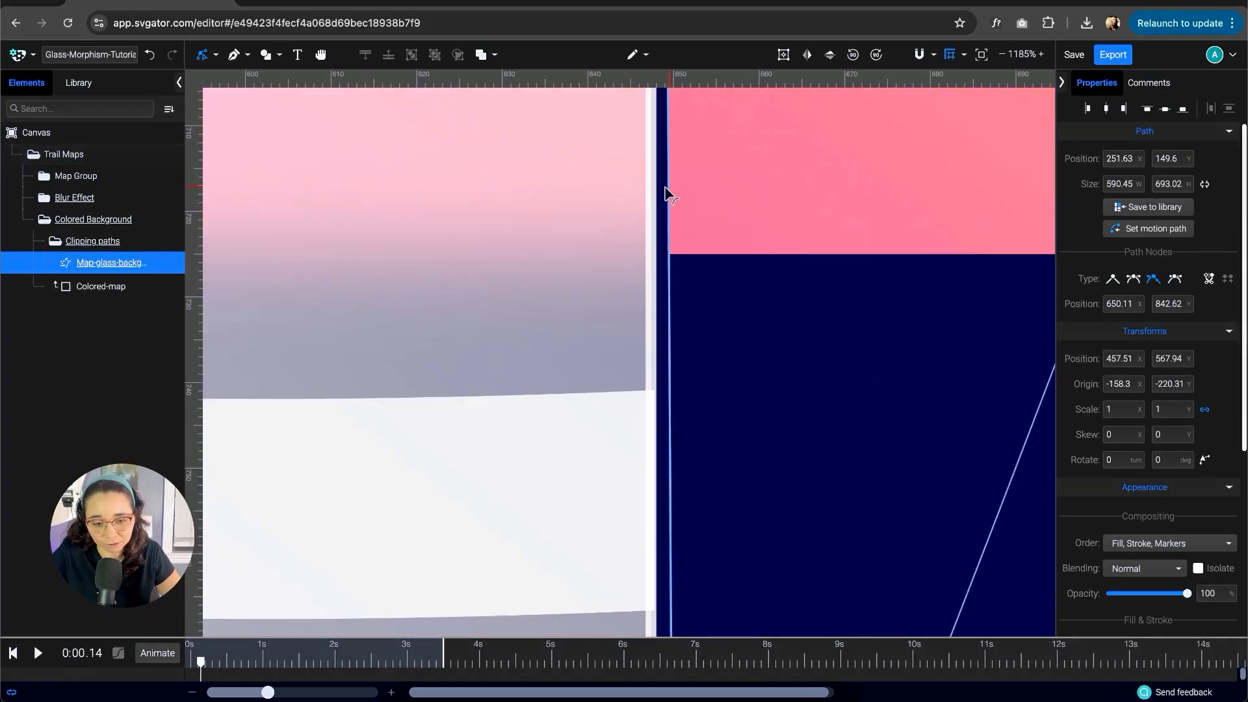
pyautogui.scroll(-5, 676, 260)
pyautogui.scroll(3, 668, 321)
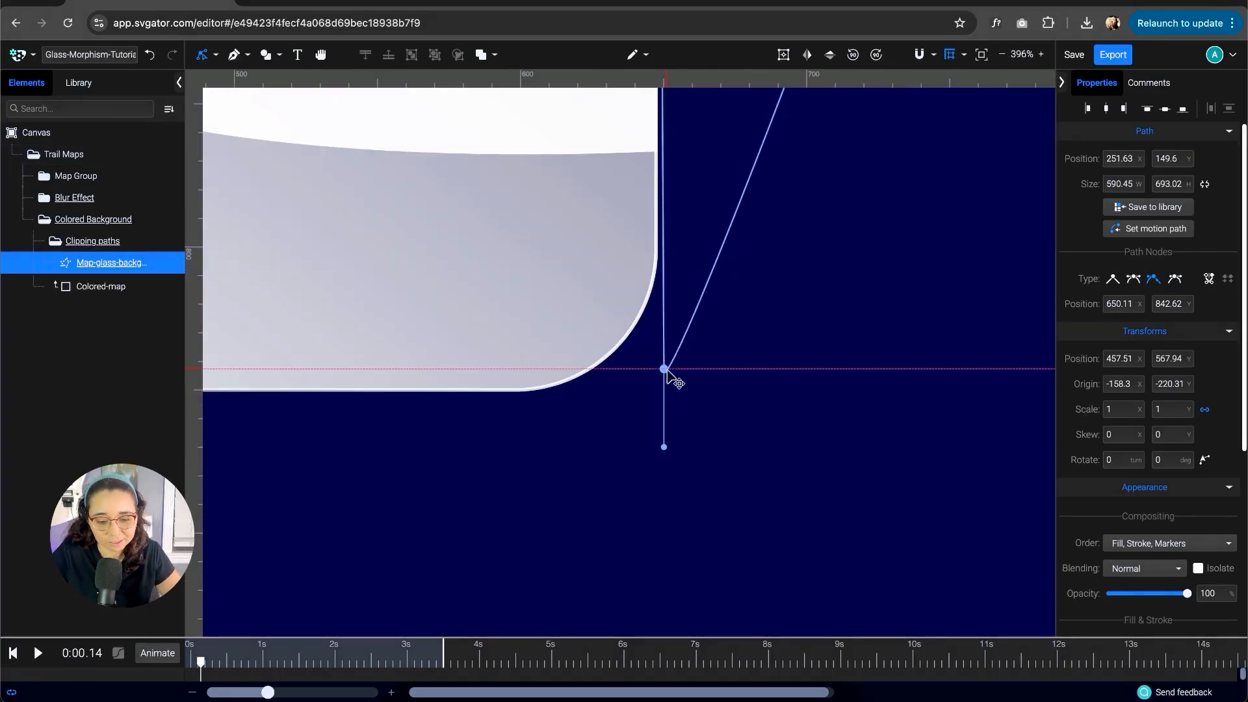
pyautogui.moveTo(663, 370); pyautogui.dragTo(657, 379)
pyautogui.scroll(-8, 567, 437)
pyautogui.scroll(3, 637, 156)
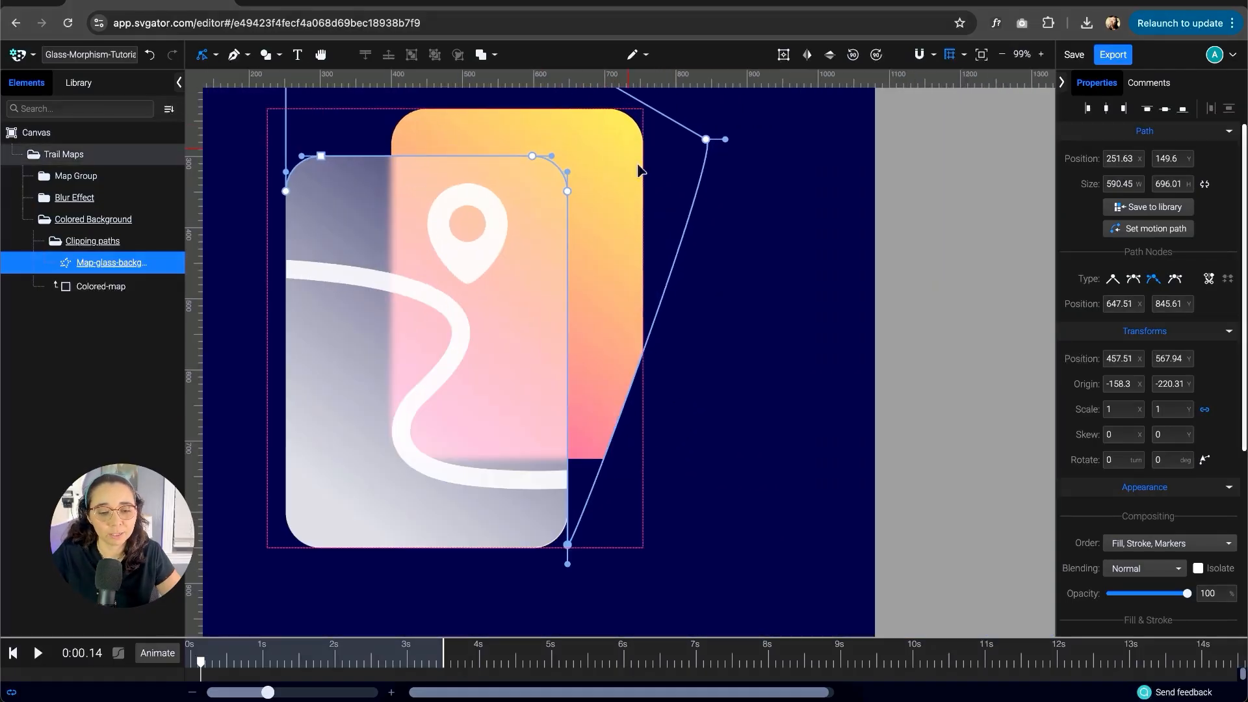
# - Reposition the clip path's outer nodes to enclose the coloured rectangle's exposed top and right areas, then deselect the path
pyautogui.press('space')
pyautogui.moveTo(792, 209); pyautogui.dragTo(869, 302)
pyautogui.scroll(2, 627, 195)
pyautogui.scroll(2, 546, 189)
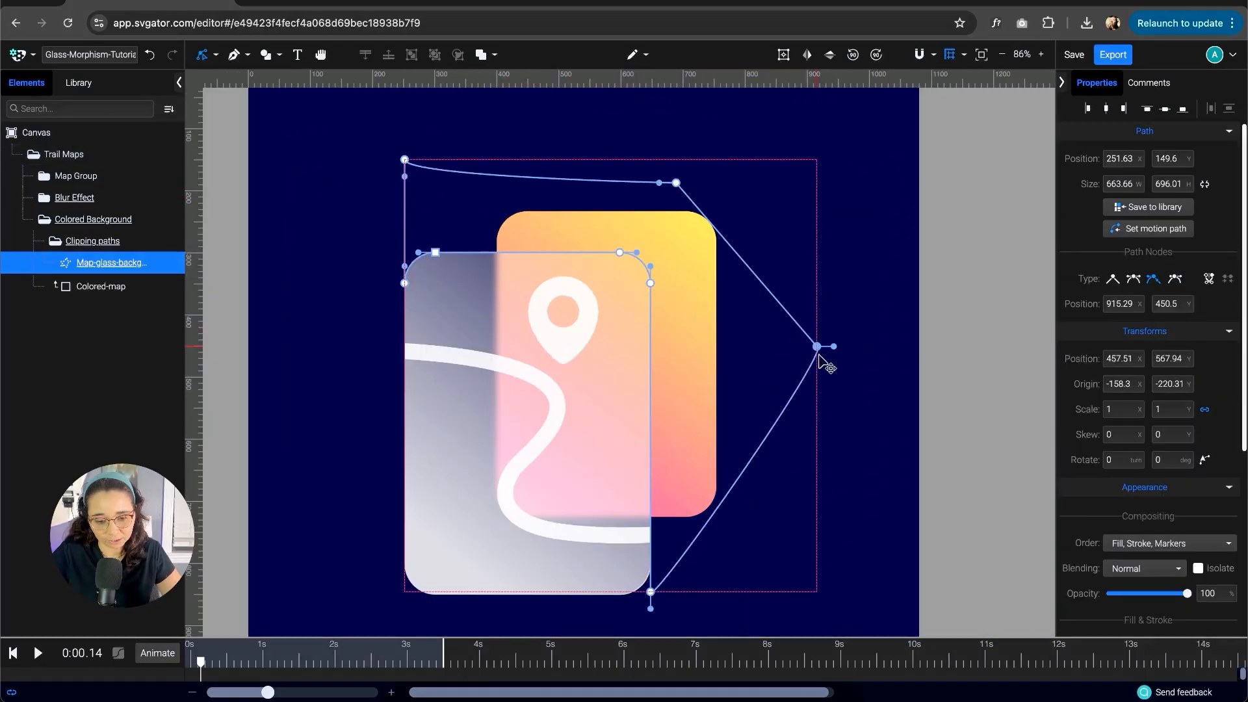
pyautogui.moveTo(819, 355); pyautogui.dragTo(730, 538)
pyautogui.moveTo(676, 183); pyautogui.dragTo(723, 206)
pyautogui.moveTo(405, 160); pyautogui.dragTo(403, 189)
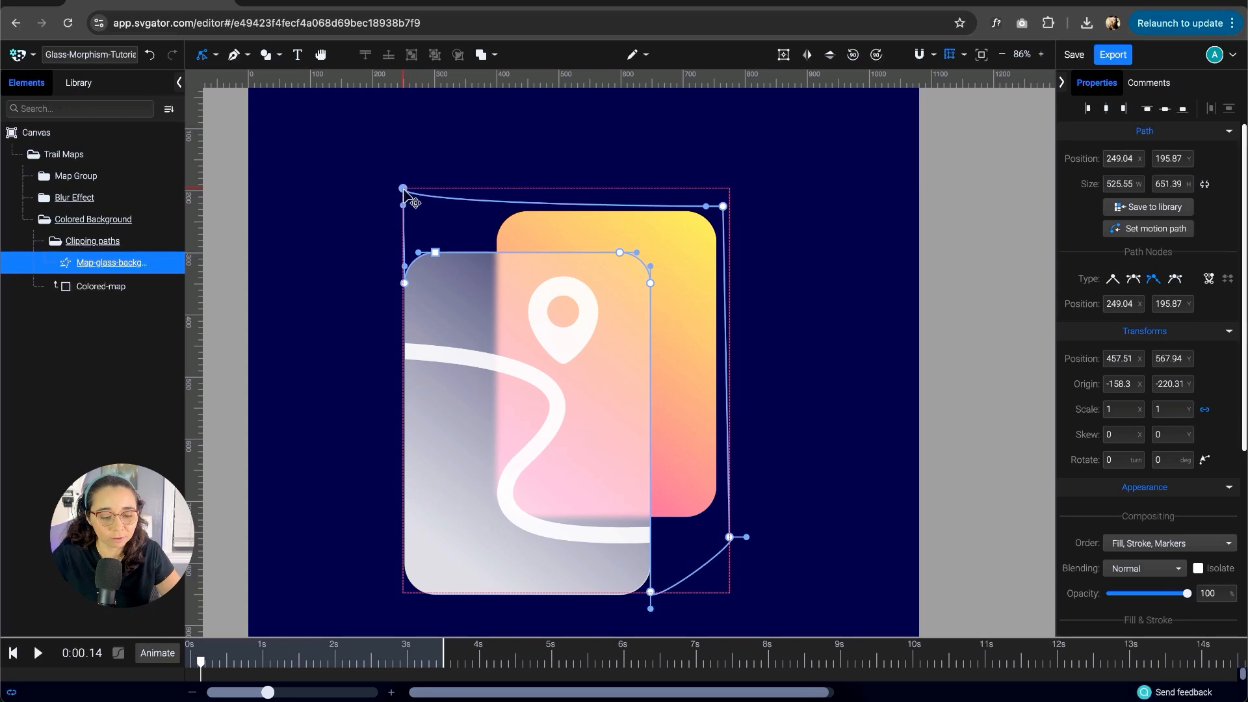
pyautogui.scroll(-1, 575, 288)
pyautogui.click(825, 307)
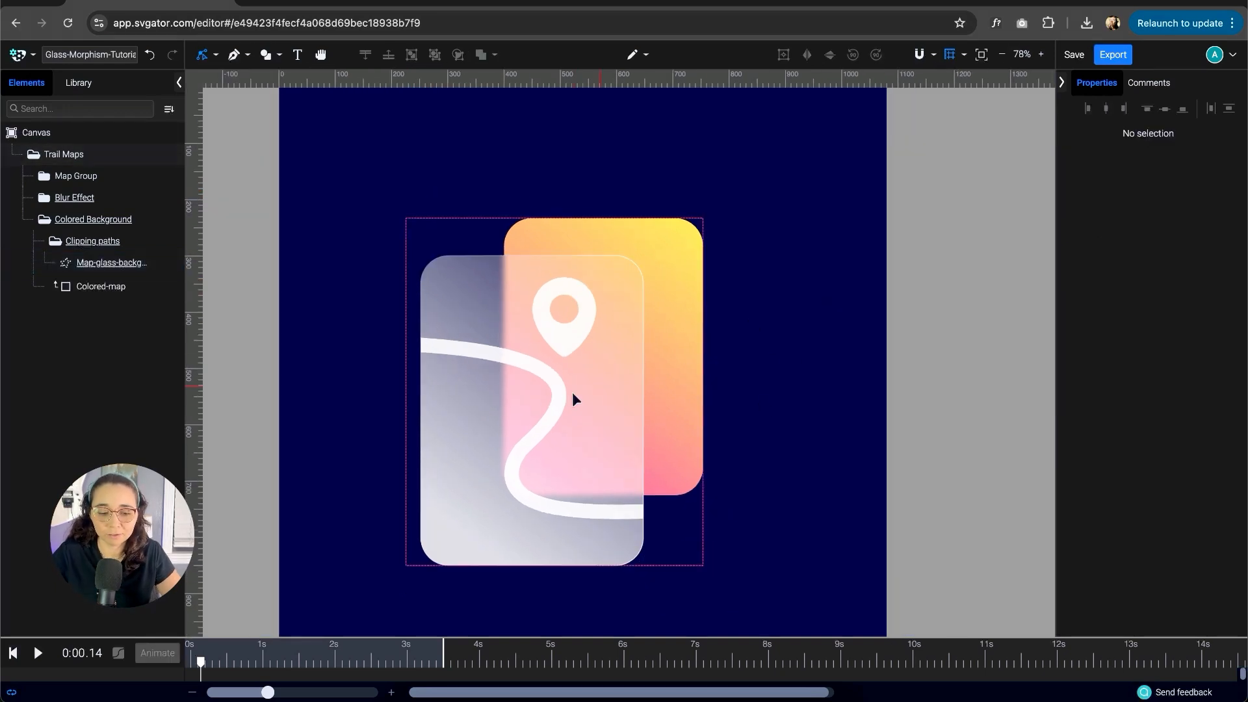
pyautogui.scroll(2, 525, 381)
pyautogui.press('h')
pyautogui.moveTo(802, 387); pyautogui.dragTo(829, 359)
pyautogui.press('v')
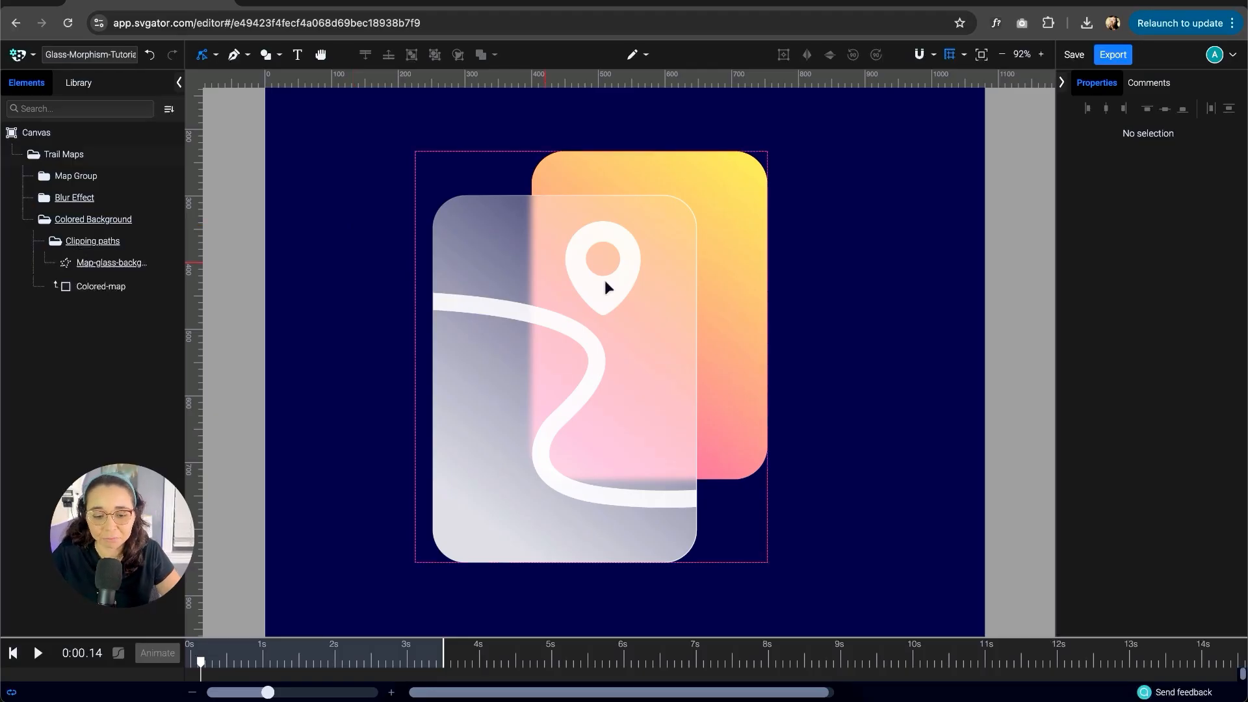
pyautogui.moveTo(876, 383); pyautogui.dragTo(864, 388)
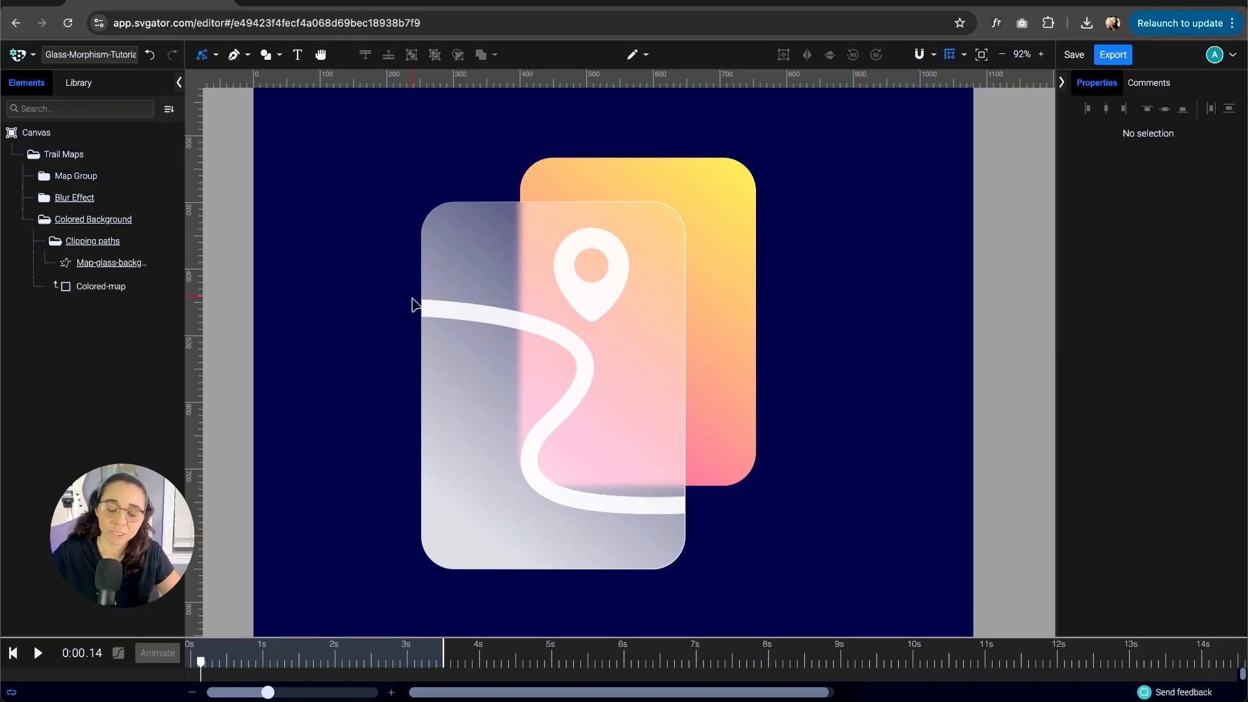
pyautogui.scroll(2, 642, 300)
pyautogui.moveTo(909, 383); pyautogui.dragTo(901, 375)
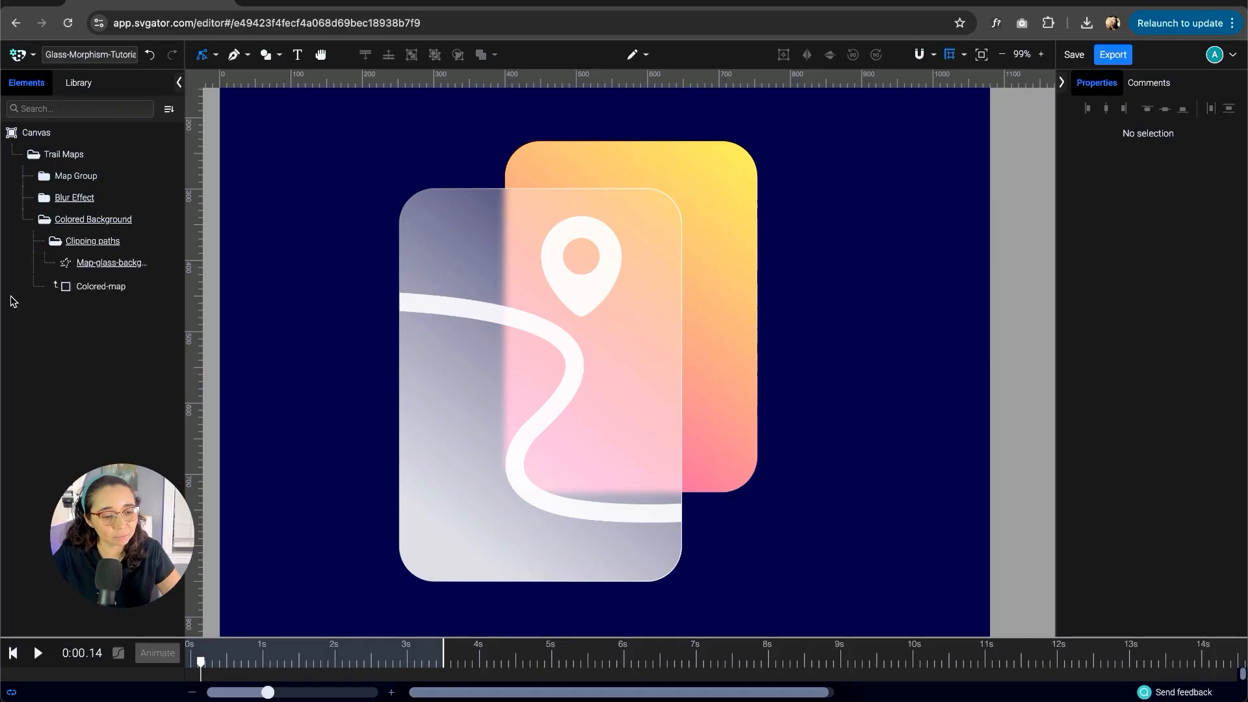
# - Collapse Colored Background, expand Blur Effect, and set the blur spread of its Colored-map rectangle to 3 on both axes
pyautogui.click(44, 219)
pyautogui.click(44, 198)
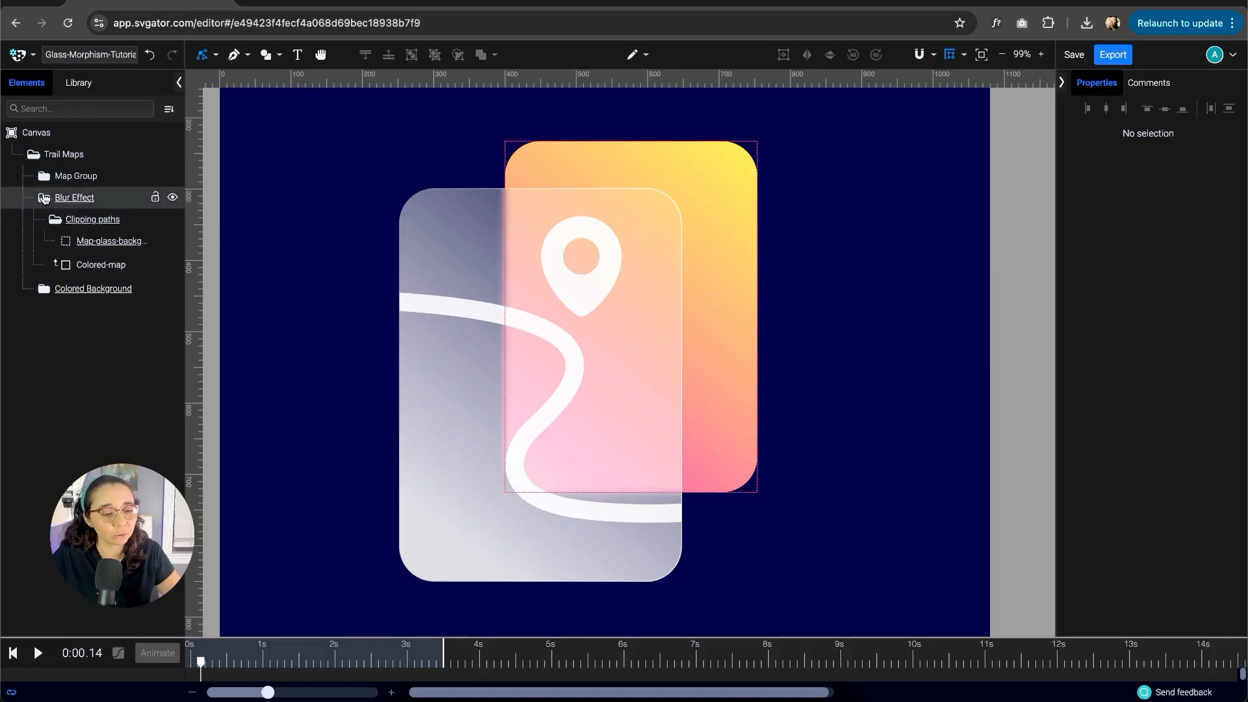
pyautogui.click(107, 241)
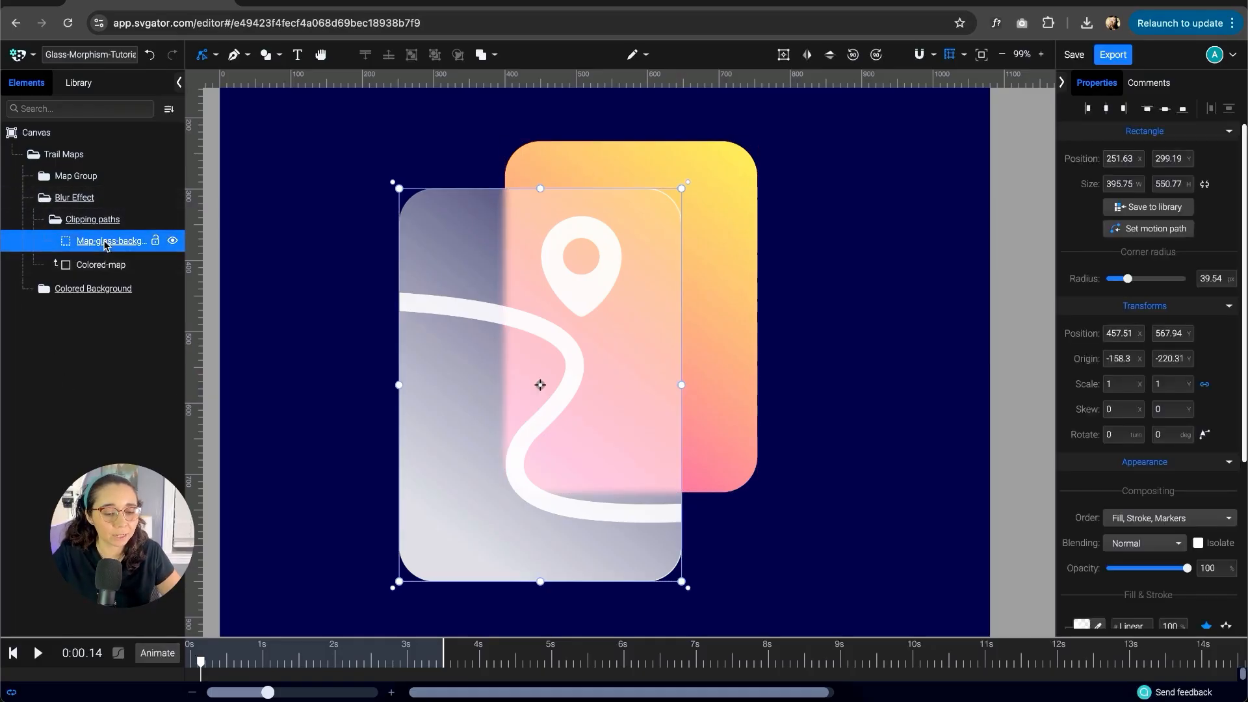
pyautogui.click(734, 331)
pyautogui.scroll(-4, 1197, 423)
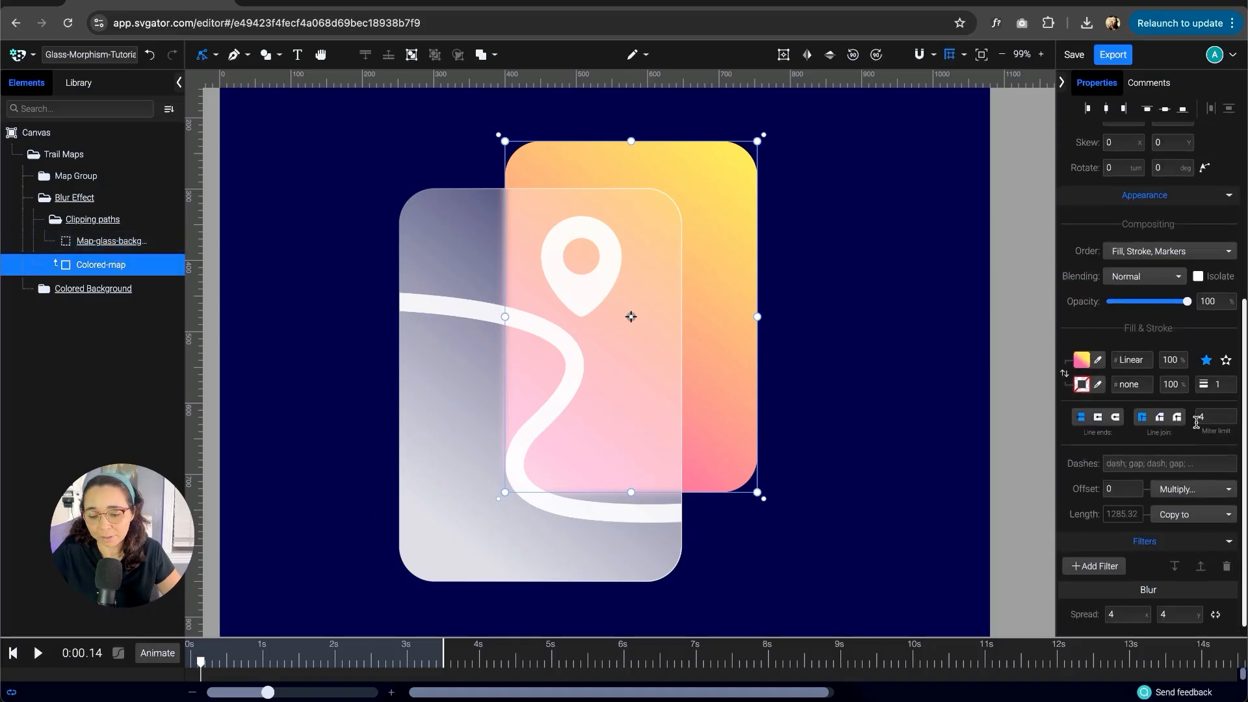
pyautogui.click(1117, 615)
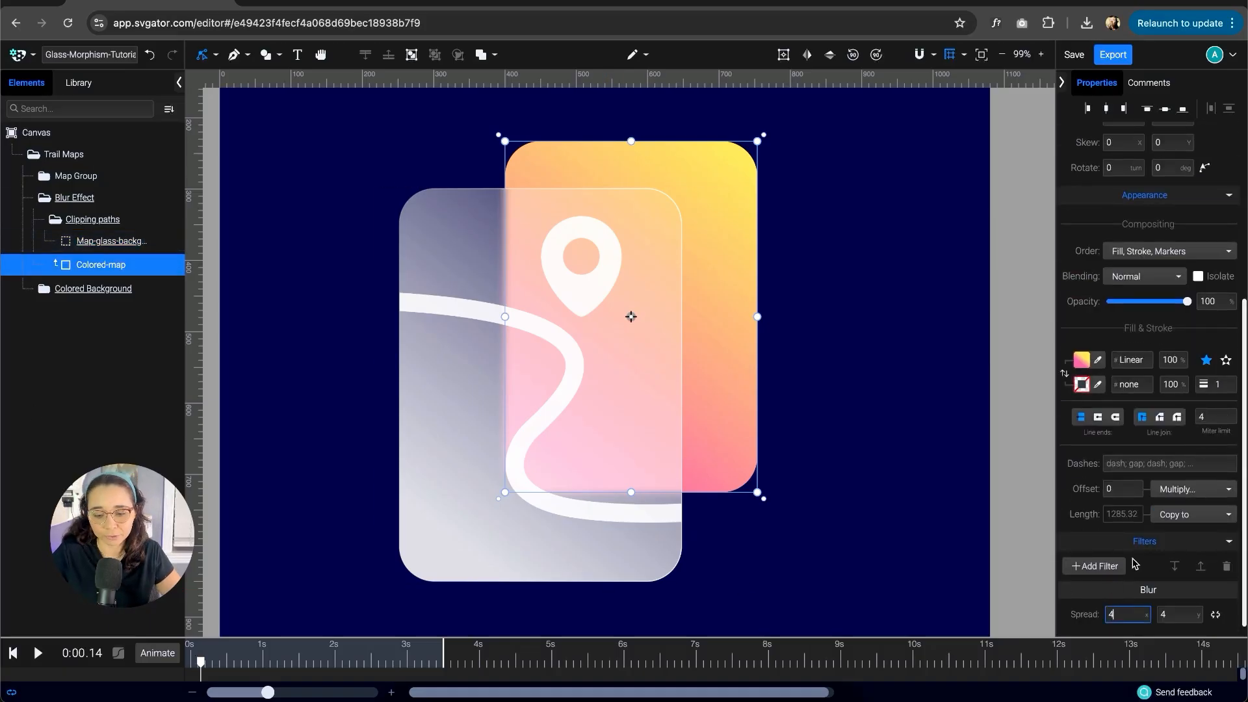
pyautogui.press('BackSpace')
pyautogui.write('3')
pyautogui.press('Tab')
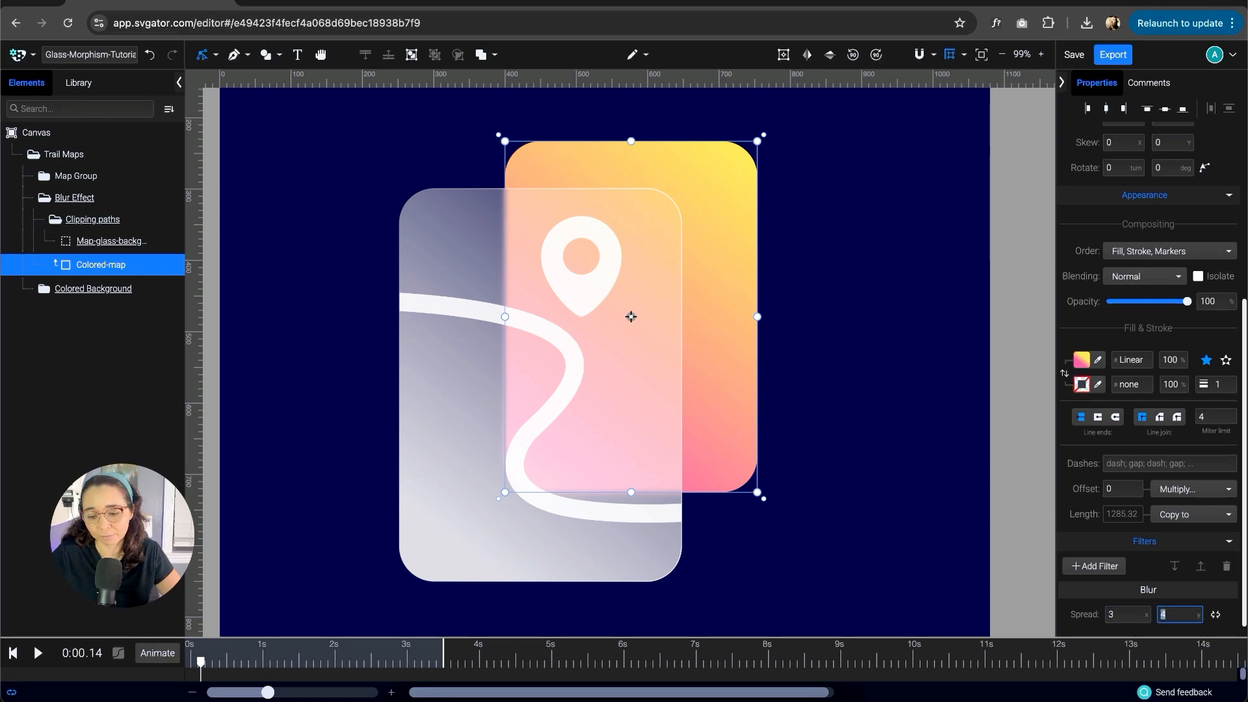
pyautogui.click(902, 322)
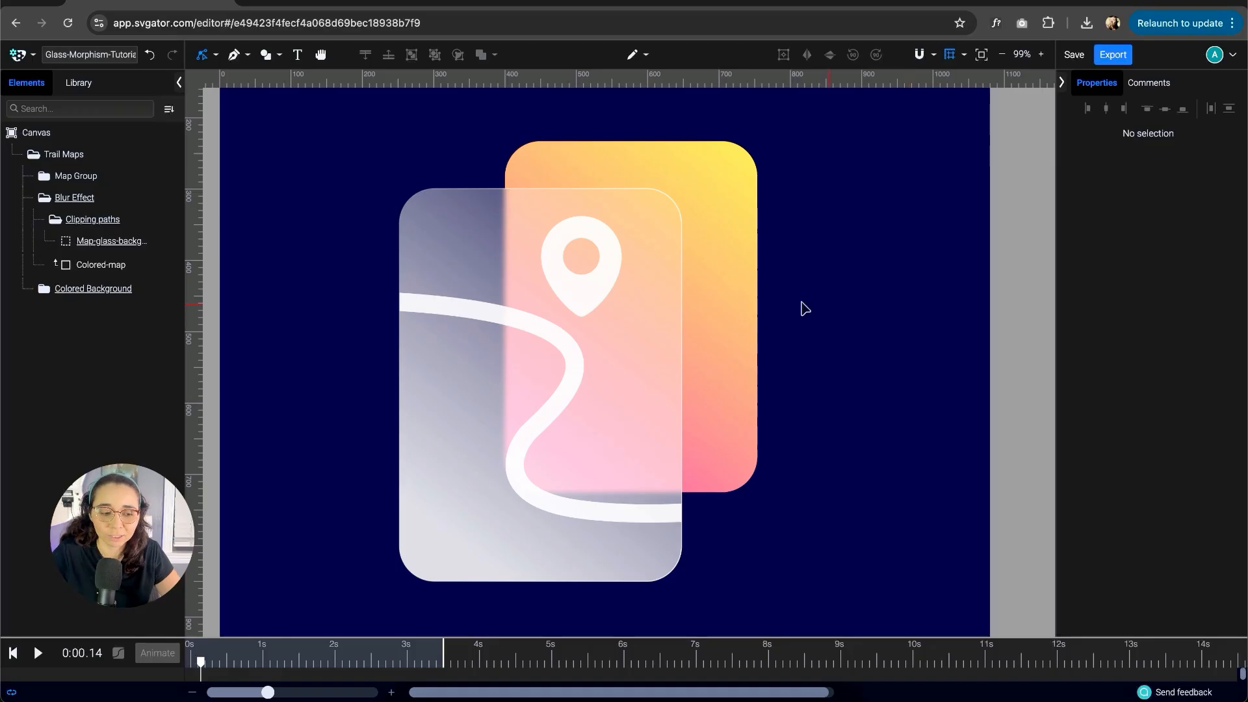
pyautogui.click(721, 312)
pyautogui.scroll(-5, 1180, 513)
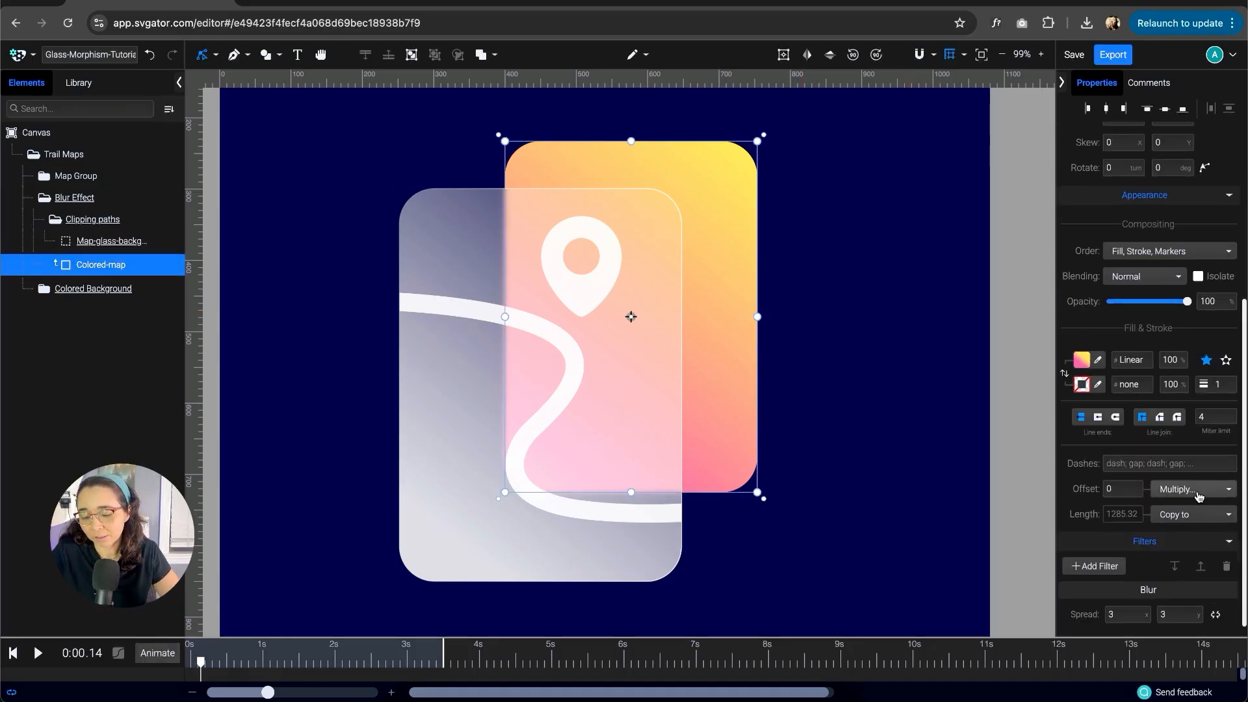
# - Deselect the Colored-map rectangle and collapse the Blur Effect group to view the whole icon
pyautogui.click(893, 438)
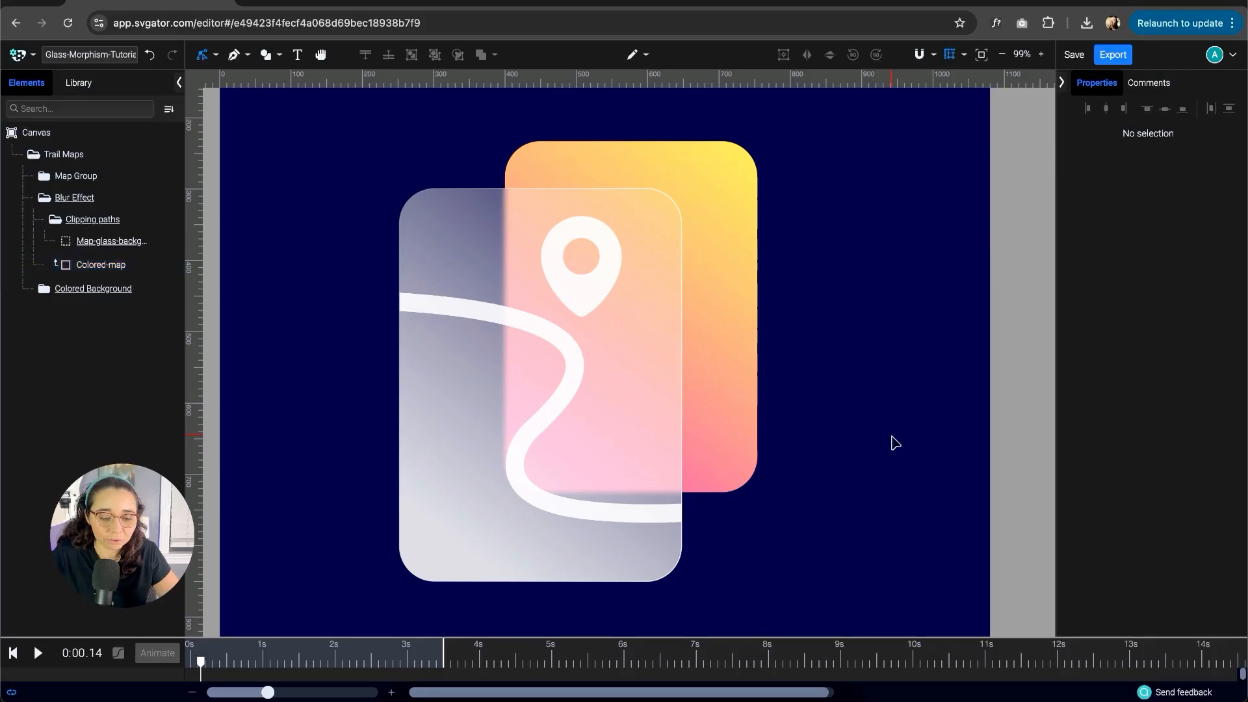
pyautogui.click(43, 198)
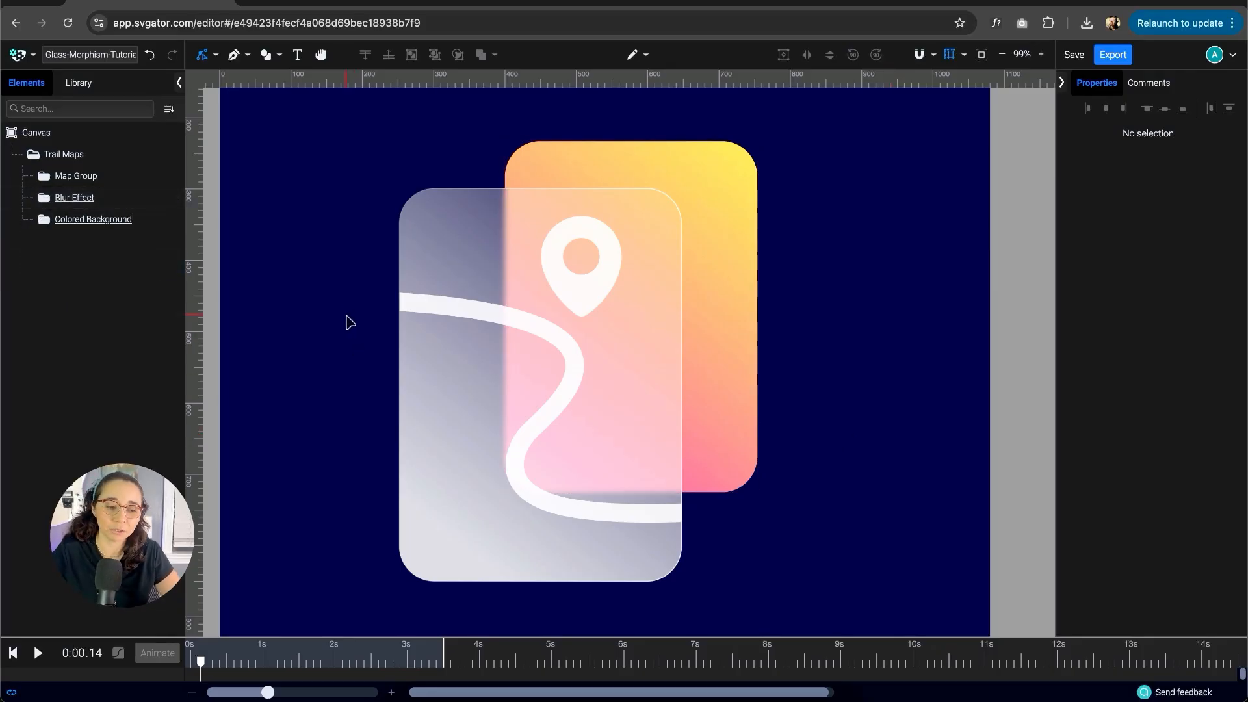
pyautogui.scroll(-3, 350, 321)
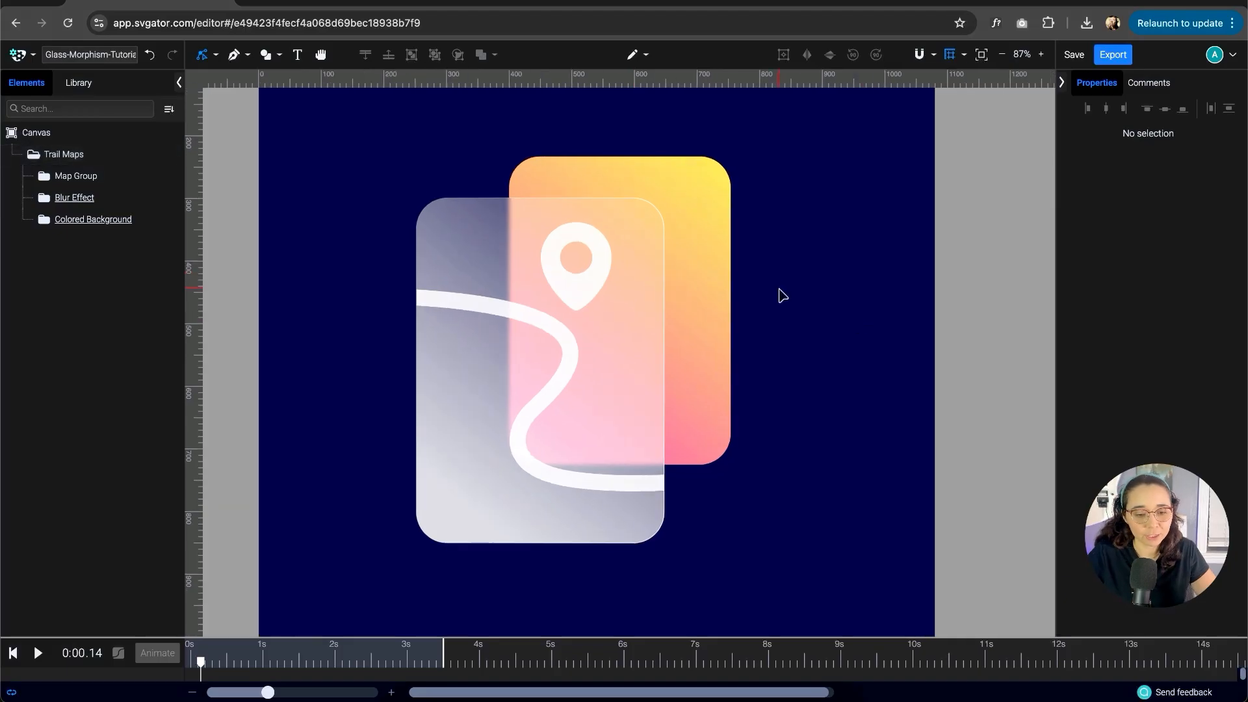
pyautogui.scroll(2, 784, 296)
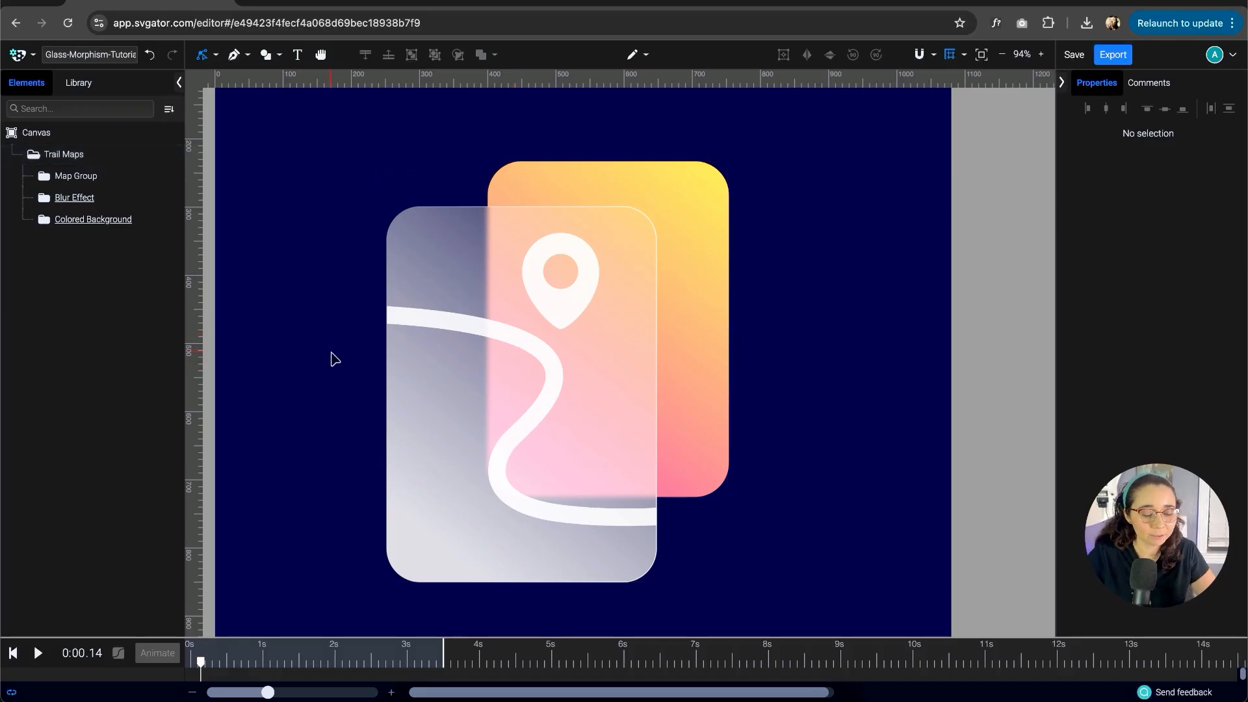
# - Expand Blur Effect and Colored Background, and select Map Group together with the Map-glass-background clipping path in each
pyautogui.click(94, 177)
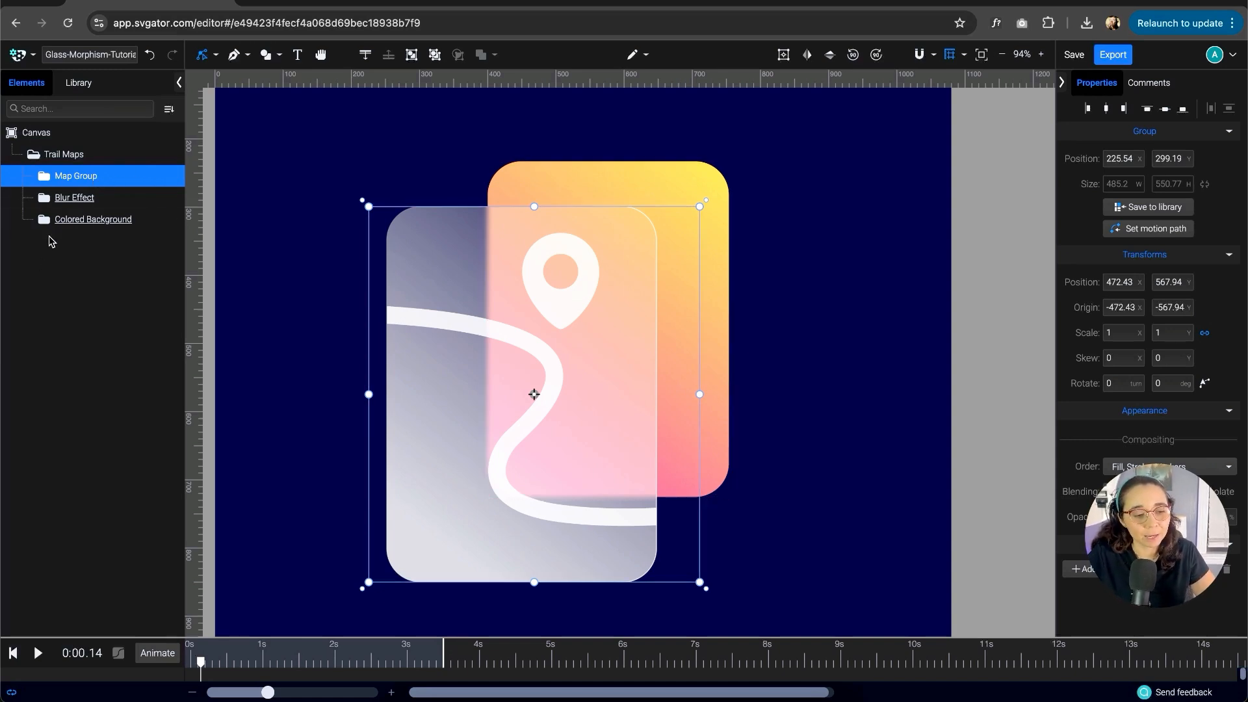
pyautogui.click(43, 197)
pyautogui.click(41, 290)
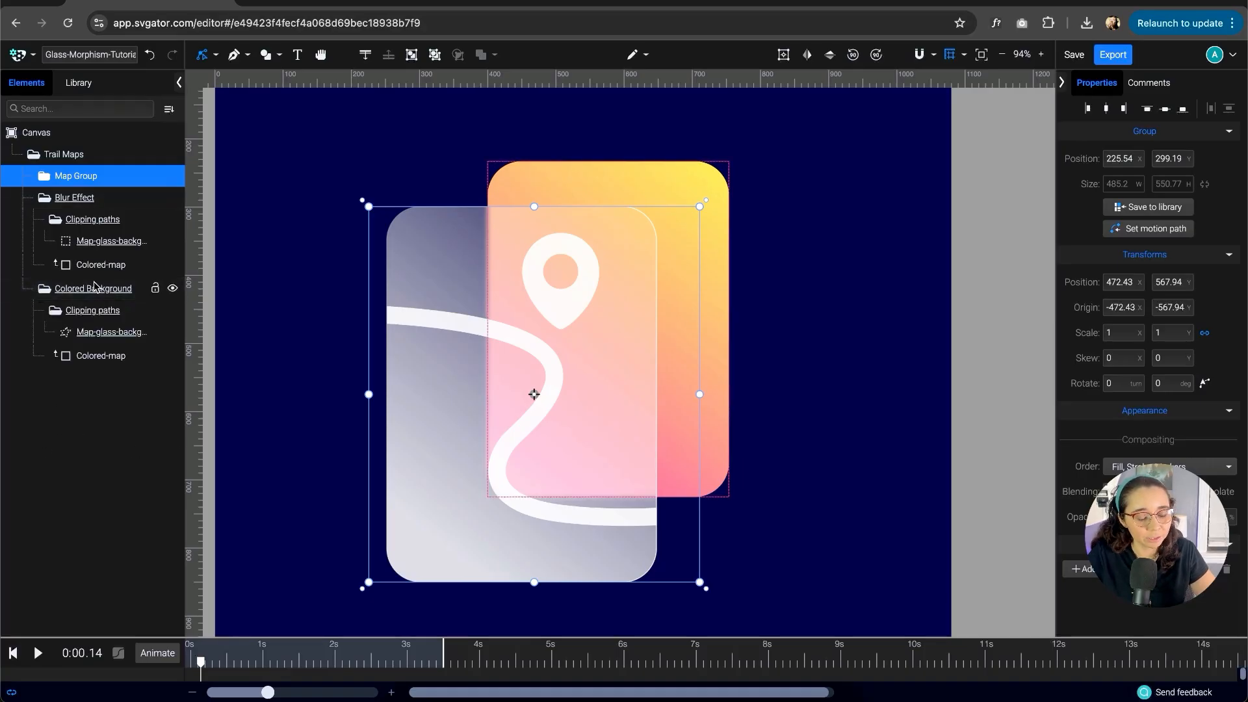
pyautogui.keyDown('shift'); pyautogui.click(112, 245); pyautogui.keyUp('shift')
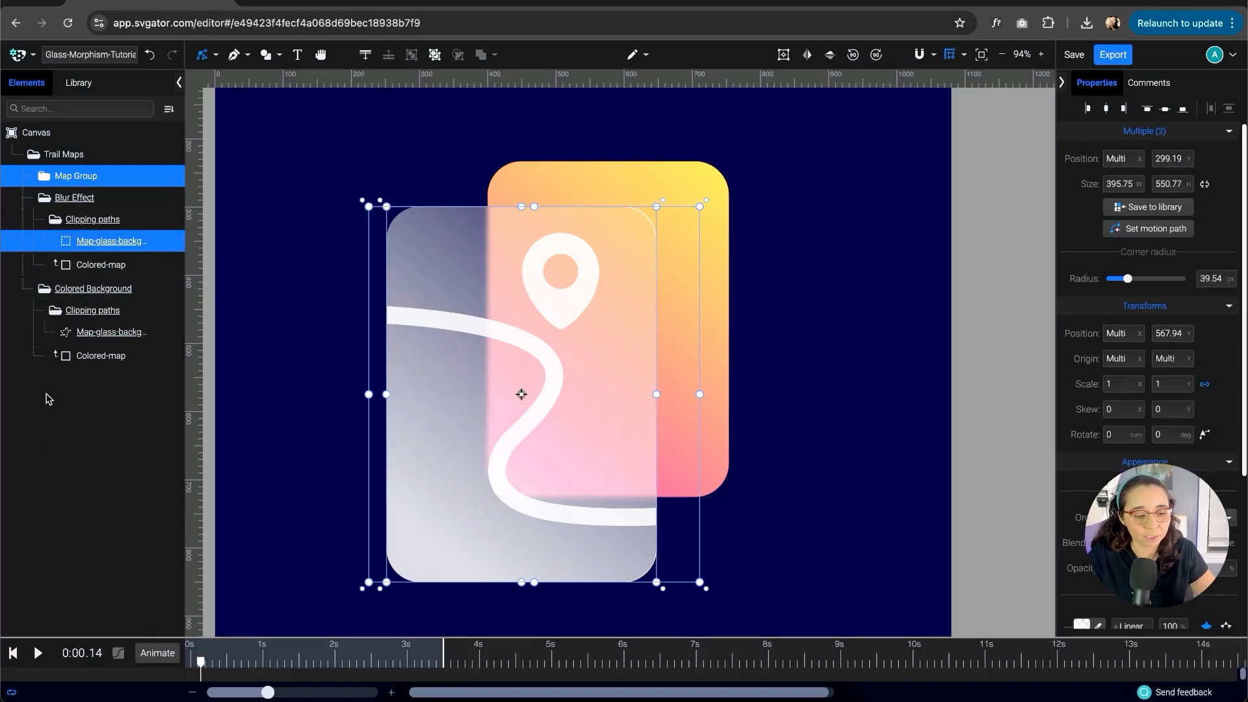
pyautogui.keyDown('shift'); pyautogui.click(153, 332); pyautogui.keyUp('shift')
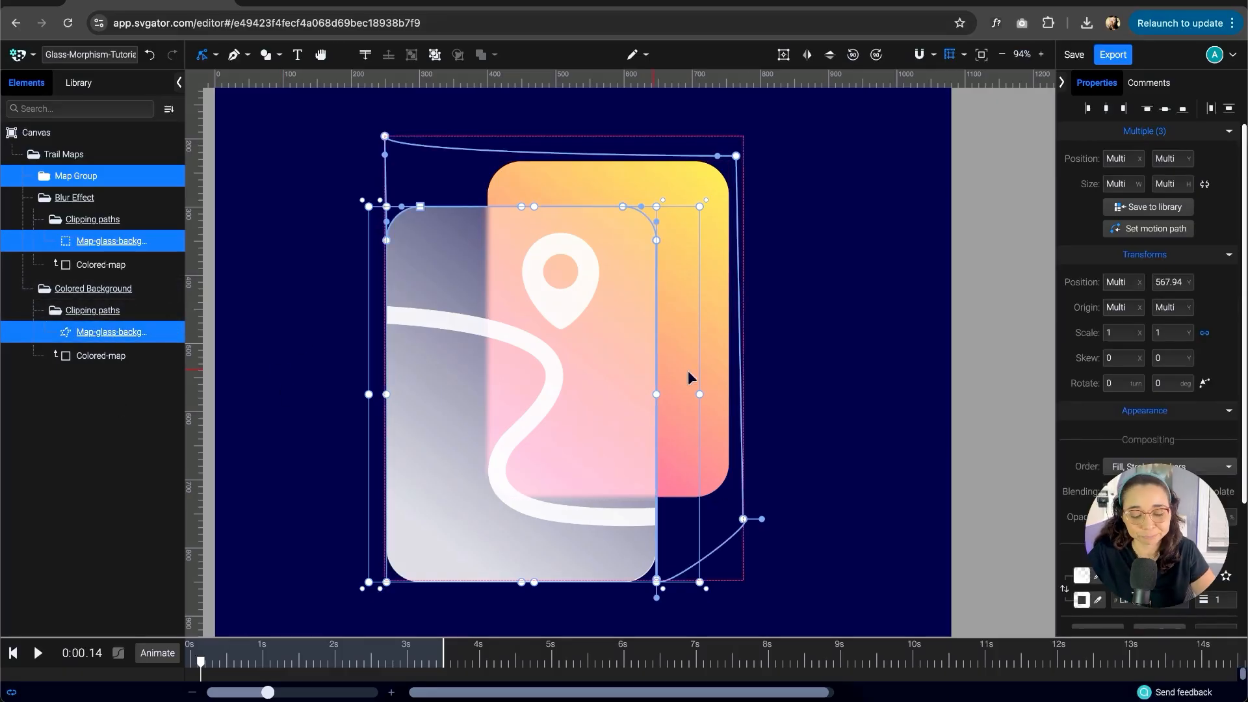
# - Try moving the three selected elements to the right and then downward, undoing each move
pyautogui.moveTo(493, 411); pyautogui.dragTo(524, 414)
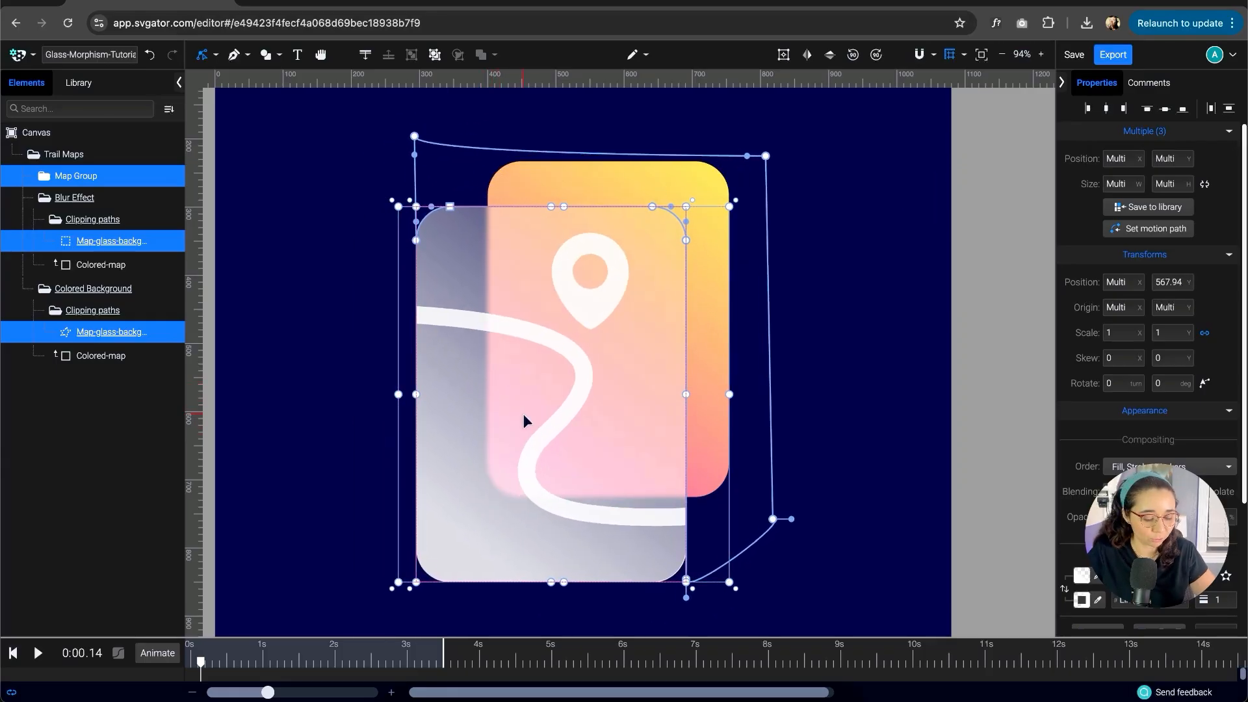
pyautogui.hotkey('ctrl', 'z')
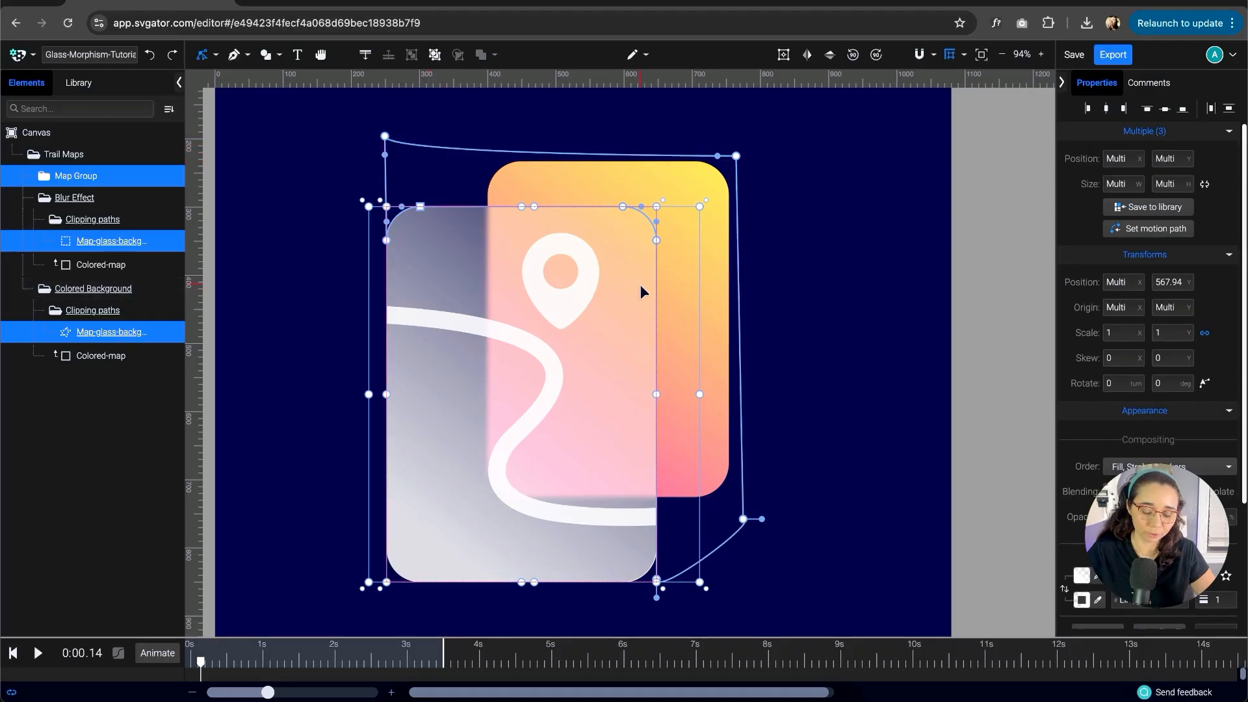
pyautogui.moveTo(608, 329); pyautogui.dragTo(606, 356)
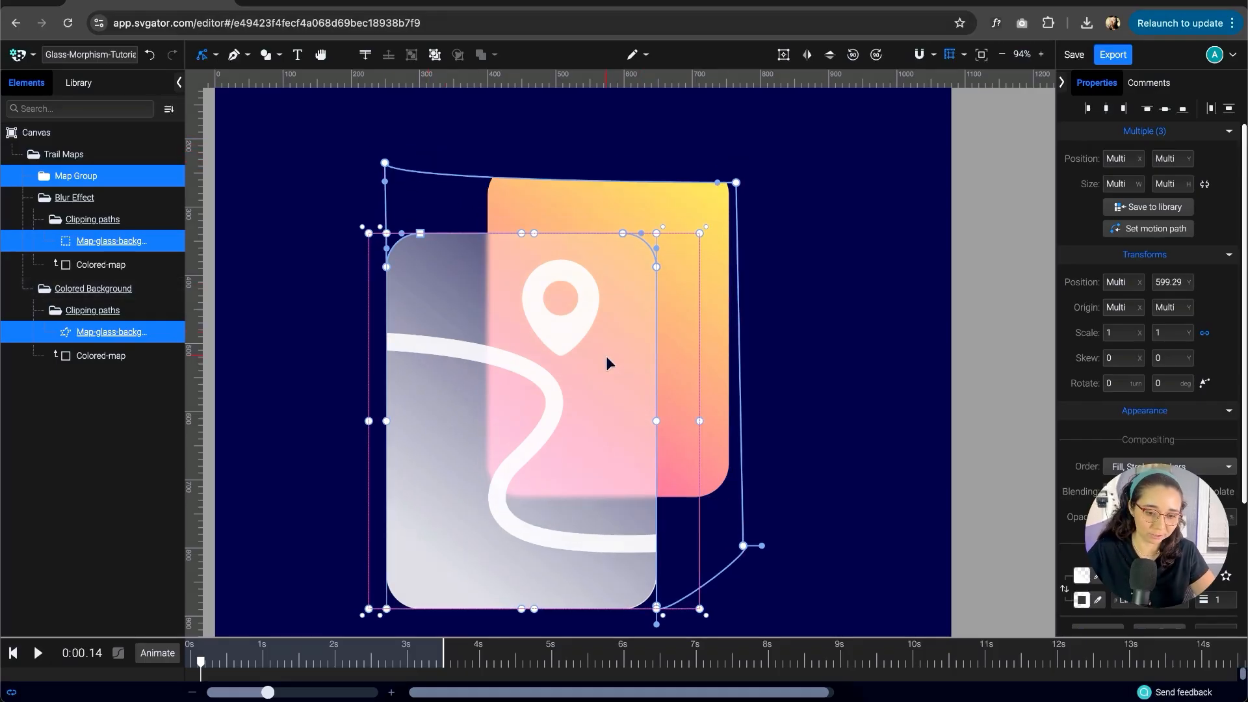
pyautogui.hotkey('ctrl', 'z')
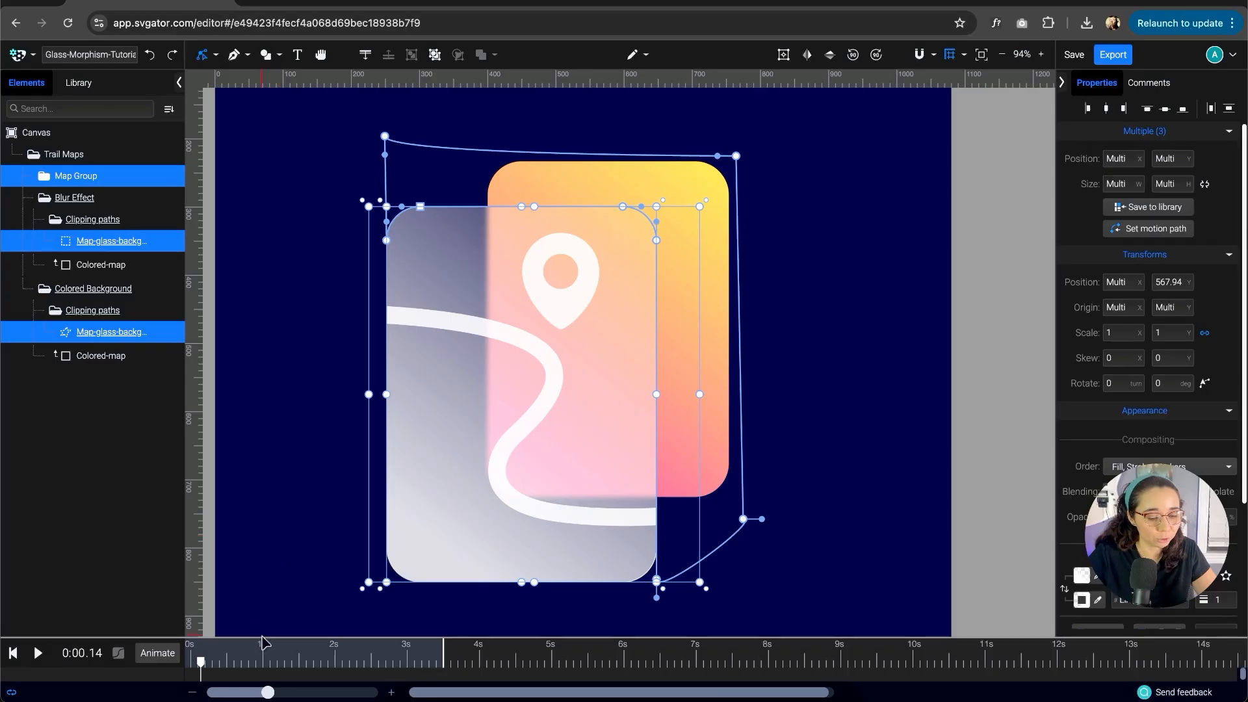
# - Enlarge the timeline, add Position animators to the three selected elements, and shift their starting keyframes to 0.50 s
pyautogui.moveTo(264, 637); pyautogui.dragTo(286, 539)
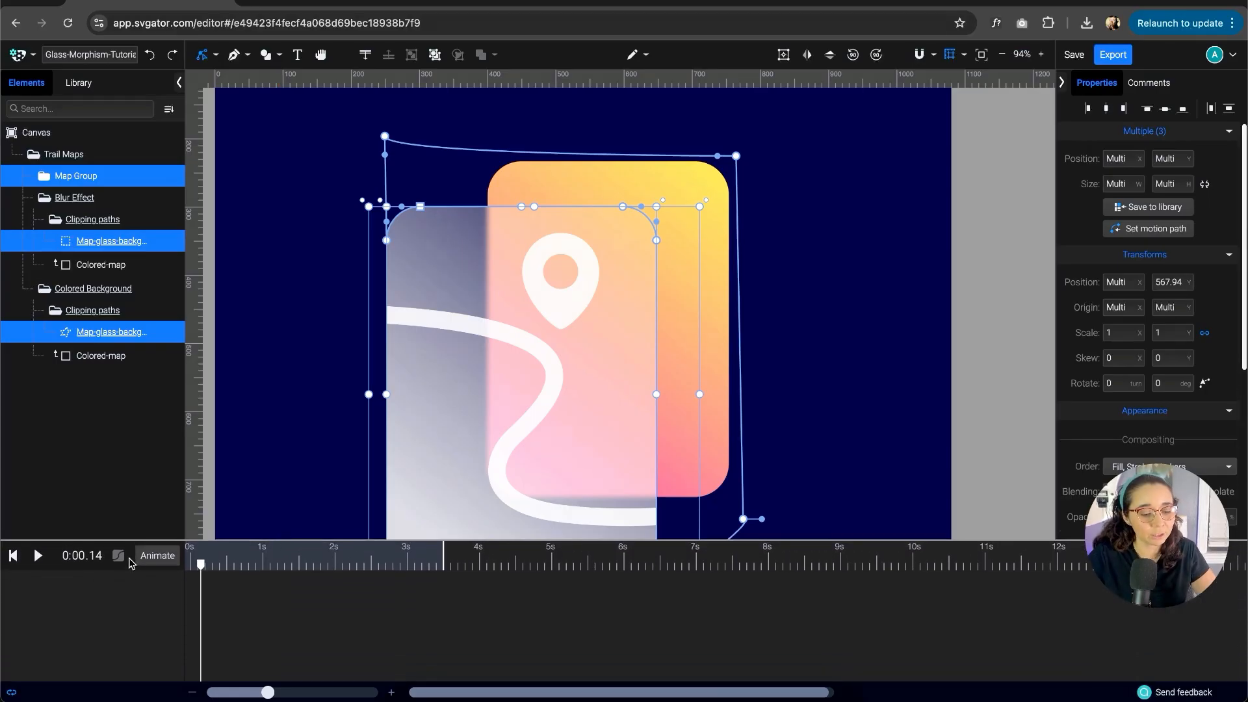
pyautogui.click(158, 556)
pyautogui.click(153, 251)
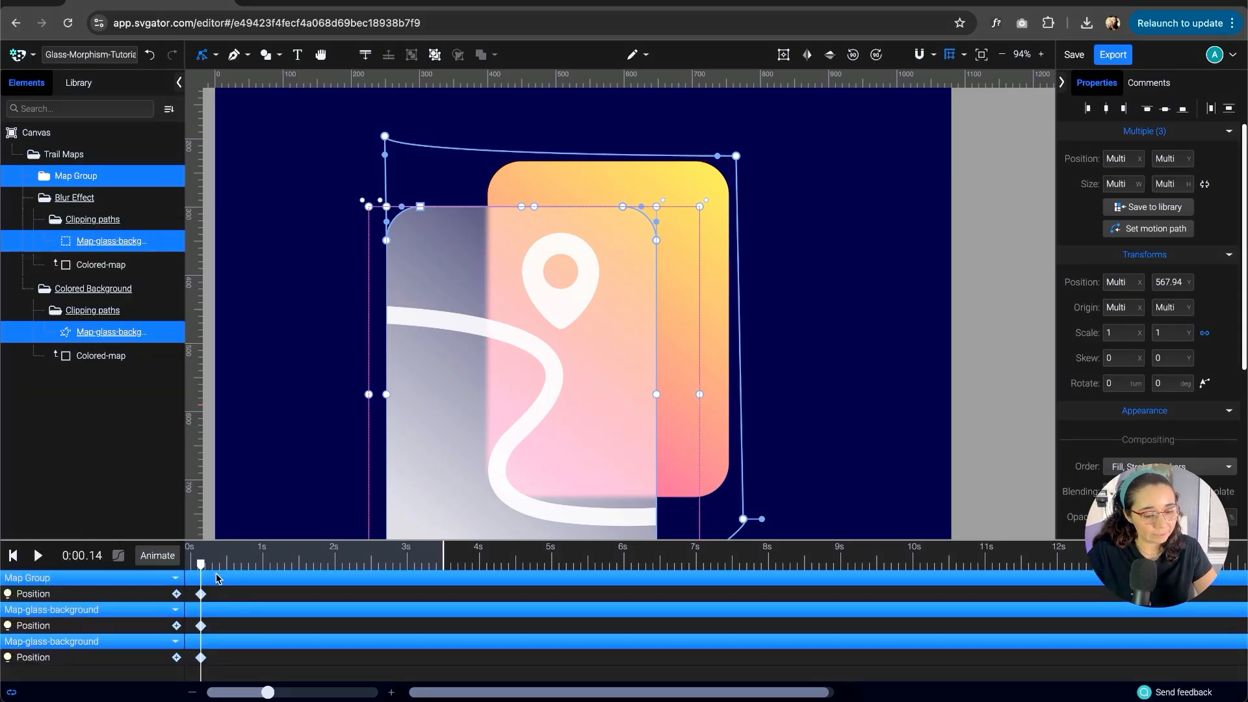
pyautogui.moveTo(201, 565); pyautogui.dragTo(228, 565)
pyautogui.moveTo(210, 674); pyautogui.dragTo(230, 598)
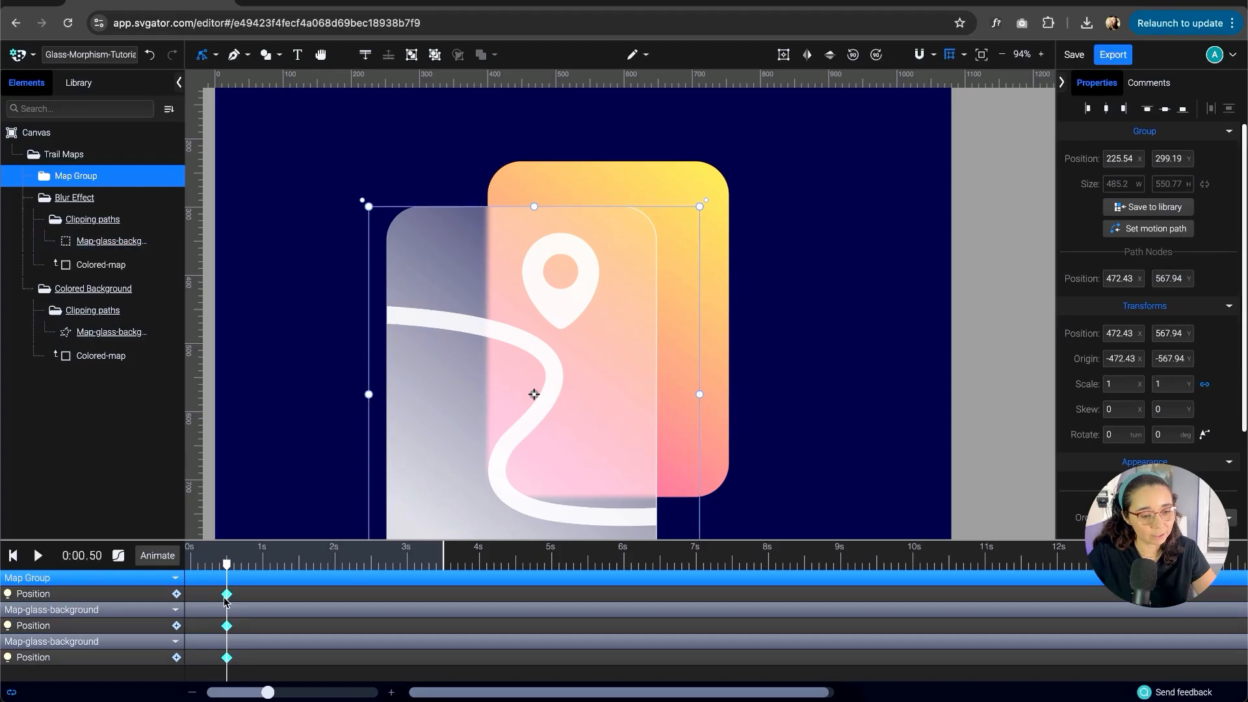
# - Add both Map-glass-background clipping paths to the Map Group selection and raise all three to Y 543.94 at 1 s
pyautogui.keyDown('shift'); pyautogui.click(110, 240); pyautogui.keyUp('shift')
pyautogui.keyDown('shift'); pyautogui.click(111, 331); pyautogui.keyUp('shift')
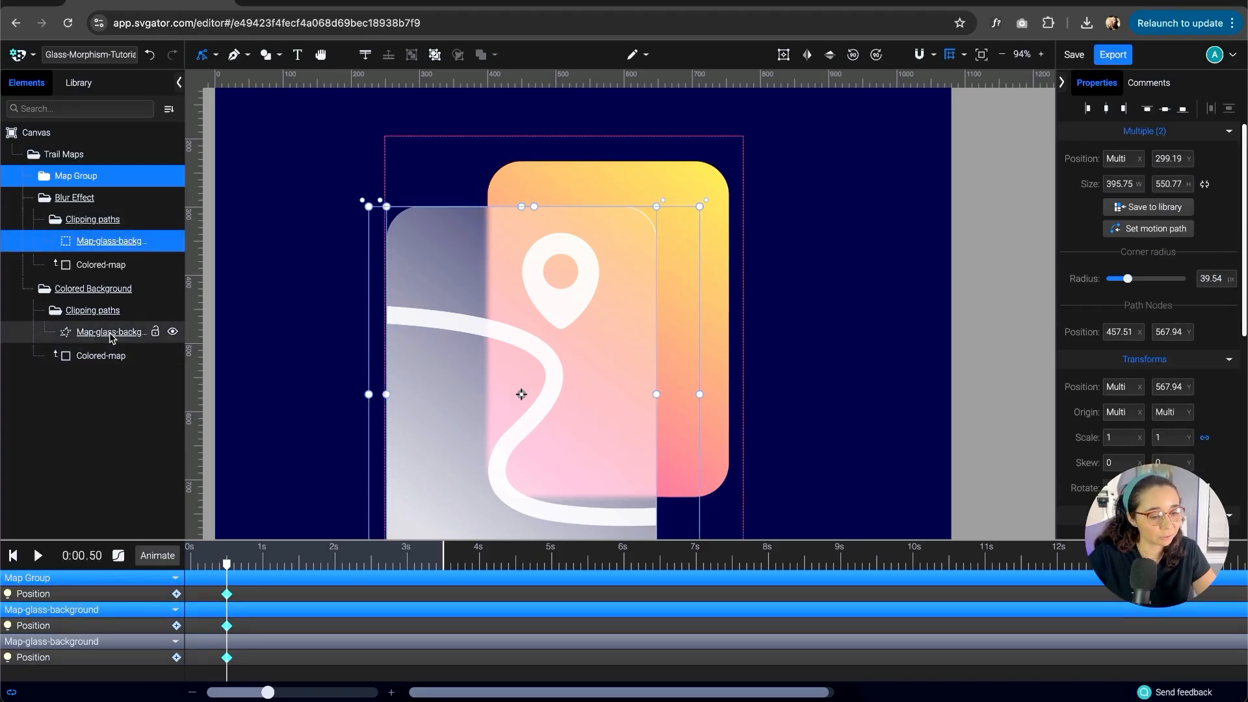
pyautogui.moveTo(227, 563); pyautogui.dragTo(263, 564)
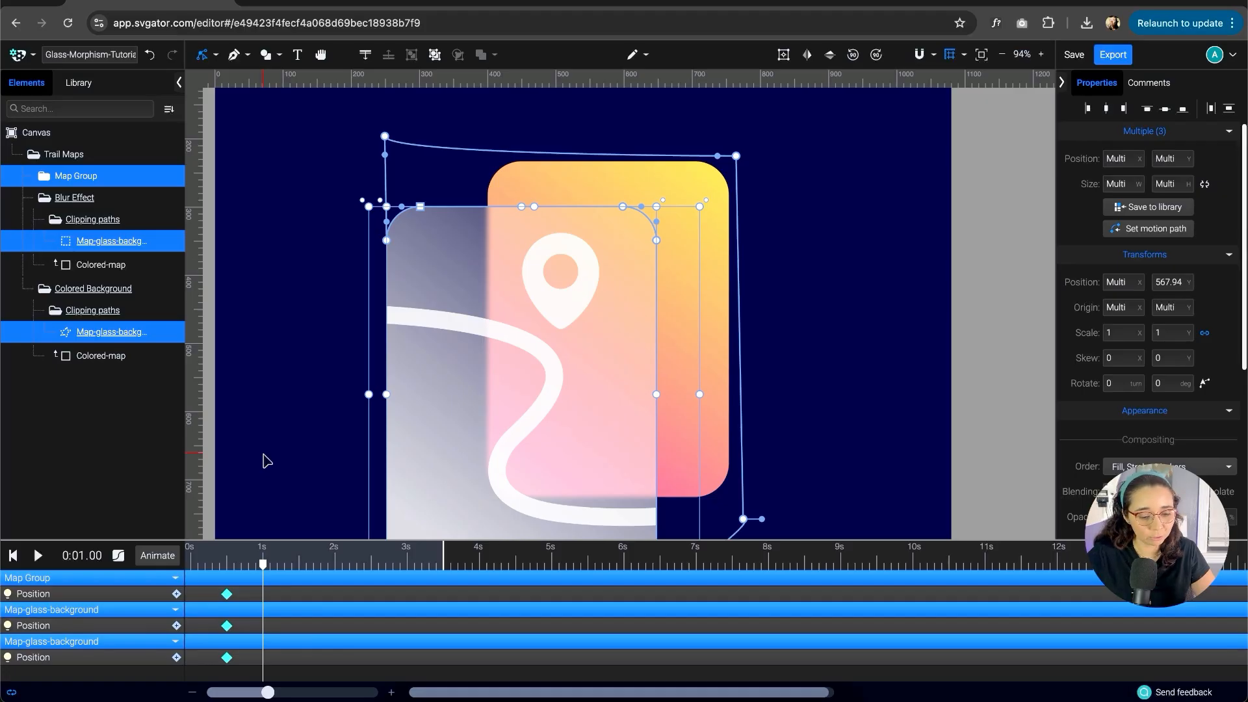
pyautogui.press('Up')
pyautogui.press('Up')
pyautogui.press('Up')
pyautogui.press('Up')
pyautogui.press('Up')
pyautogui.press('Up')
pyautogui.press('Up')
pyautogui.press('Up')
pyautogui.press('Up')
pyautogui.press('Up')
pyautogui.press('Up')
pyautogui.press('Up')
pyautogui.press('Up')
pyautogui.press('Up')
pyautogui.press('Up')
pyautogui.press('Up')
pyautogui.press('Up')
pyautogui.press('Up')
pyautogui.press('Up')
pyautogui.press('Up')
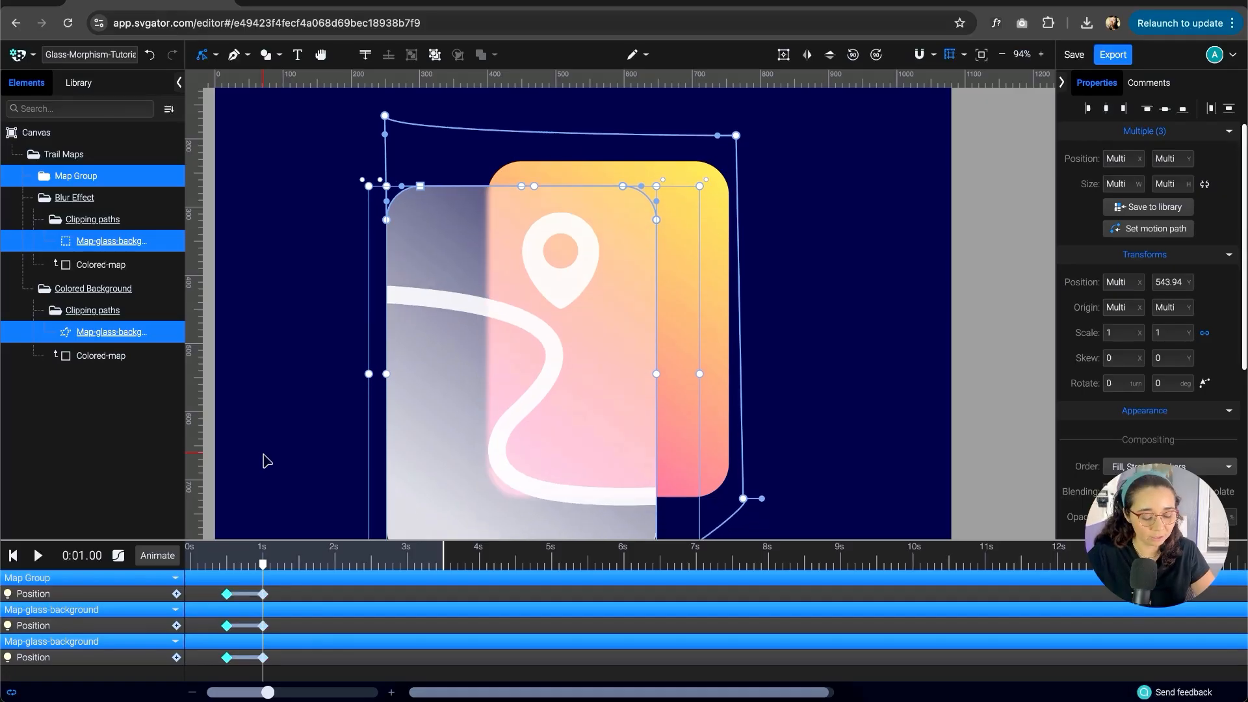
# - Lower Map Group and both clipping paths to Y 567.94 at 1.50 s
pyautogui.moveTo(262, 565); pyautogui.dragTo(302, 568)
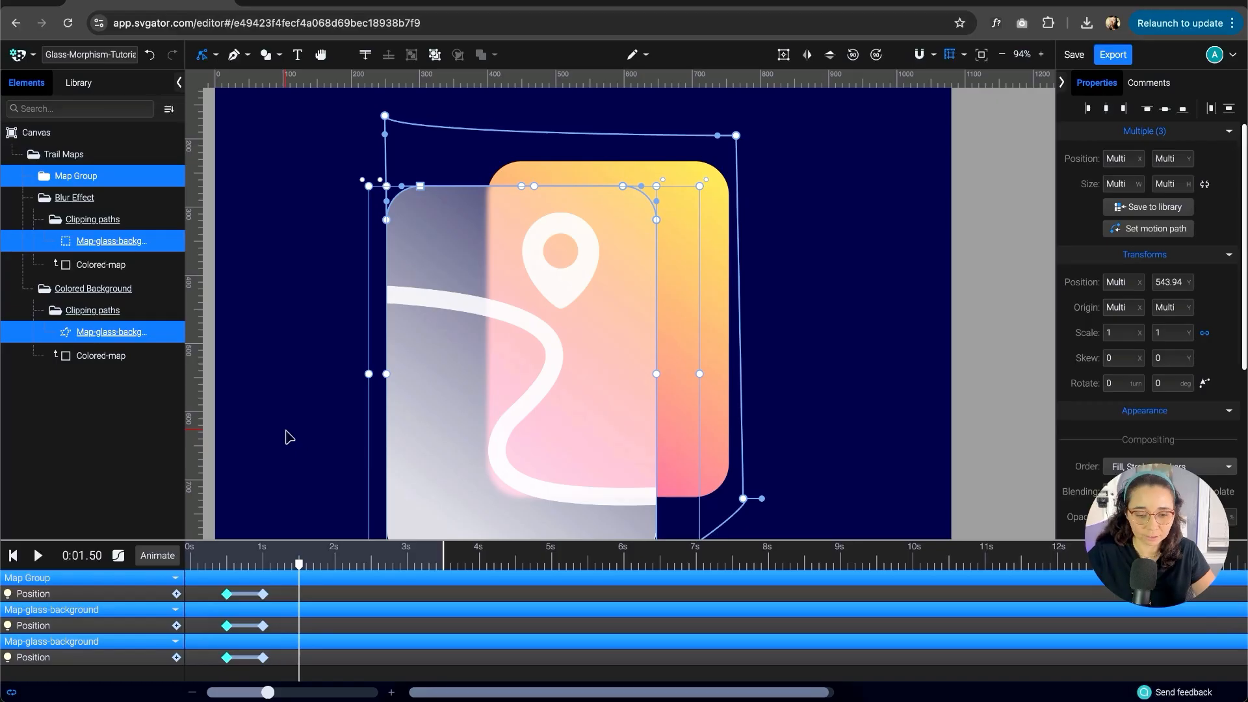
pyautogui.press('Down')
pyautogui.press('Down')
pyautogui.press('Down')
pyautogui.press('Down')
pyautogui.press('Down')
pyautogui.press('Down')
pyautogui.press('Down')
pyautogui.press('Down')
pyautogui.press('Down')
pyautogui.press('Down')
pyautogui.press('Down')
pyautogui.press('Down')
pyautogui.press('Down')
pyautogui.press('Down')
pyautogui.press('Down')
pyautogui.press('Down')
pyautogui.press('Down')
pyautogui.press('Down')
pyautogui.press('Down')
pyautogui.press('Down')
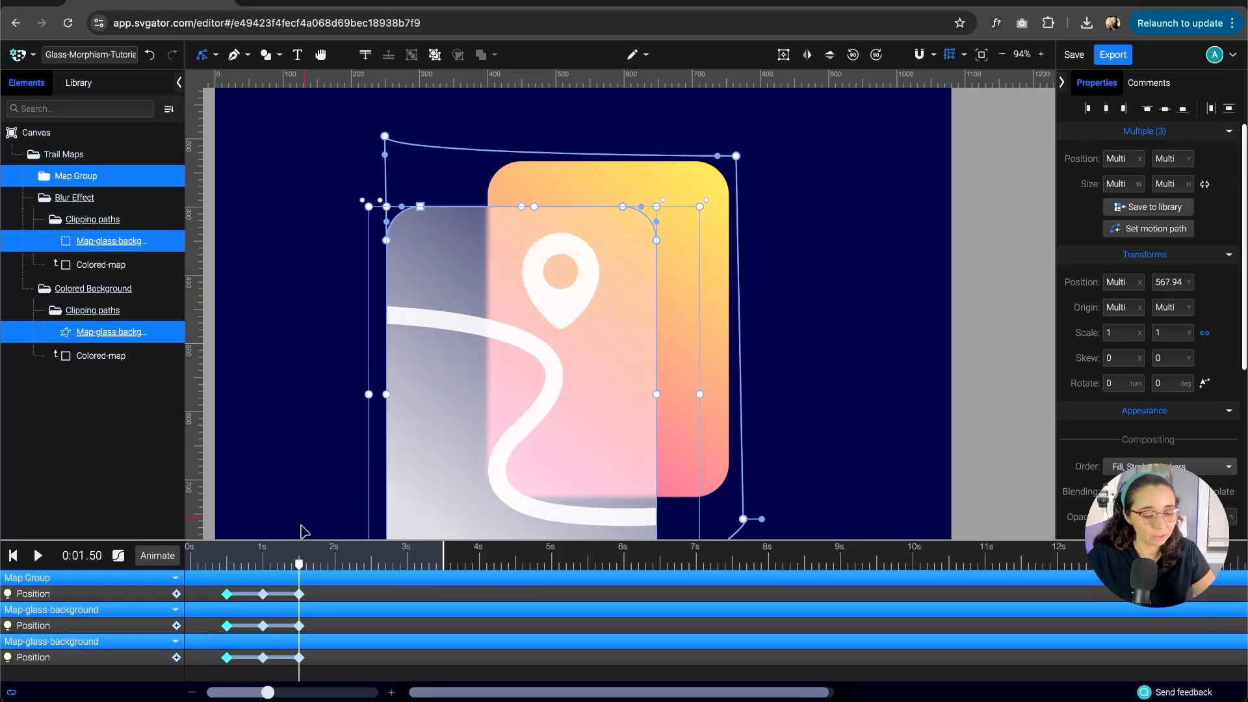
# - Raise Map Group and both clipping paths to Y 543.94 at 2 s
pyautogui.moveTo(300, 567); pyautogui.dragTo(335, 567)
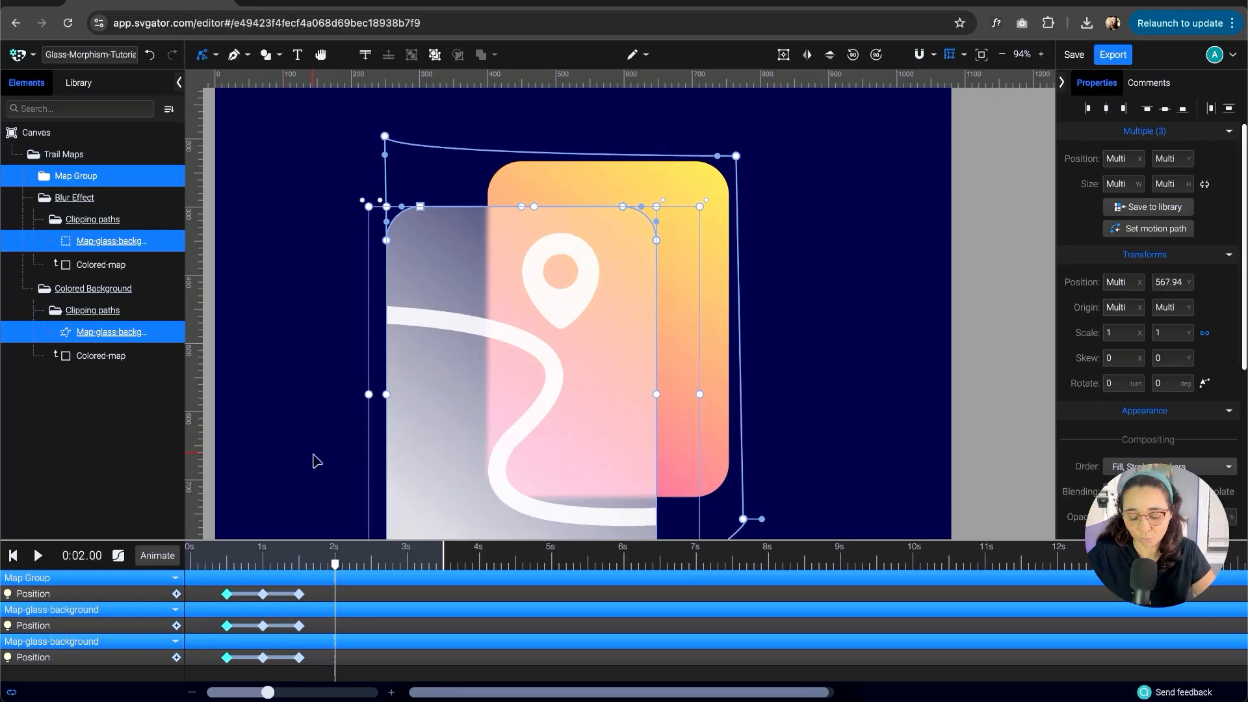
pyautogui.press('Up')
pyautogui.press('Up')
pyautogui.press('Up')
pyautogui.press('Up')
pyautogui.press('Up')
pyautogui.press('Up')
pyautogui.press('Up')
pyautogui.press('Up')
pyautogui.press('Up')
pyautogui.press('Up')
pyautogui.press('Up')
pyautogui.press('Up')
pyautogui.press('Up')
pyautogui.press('Up')
pyautogui.press('Up')
pyautogui.press('Up')
pyautogui.press('Up')
pyautogui.press('Up')
pyautogui.press('Up')
pyautogui.press('Up')
pyautogui.press('Up')
pyautogui.press('Up')
pyautogui.press('Up')
pyautogui.press('Up')
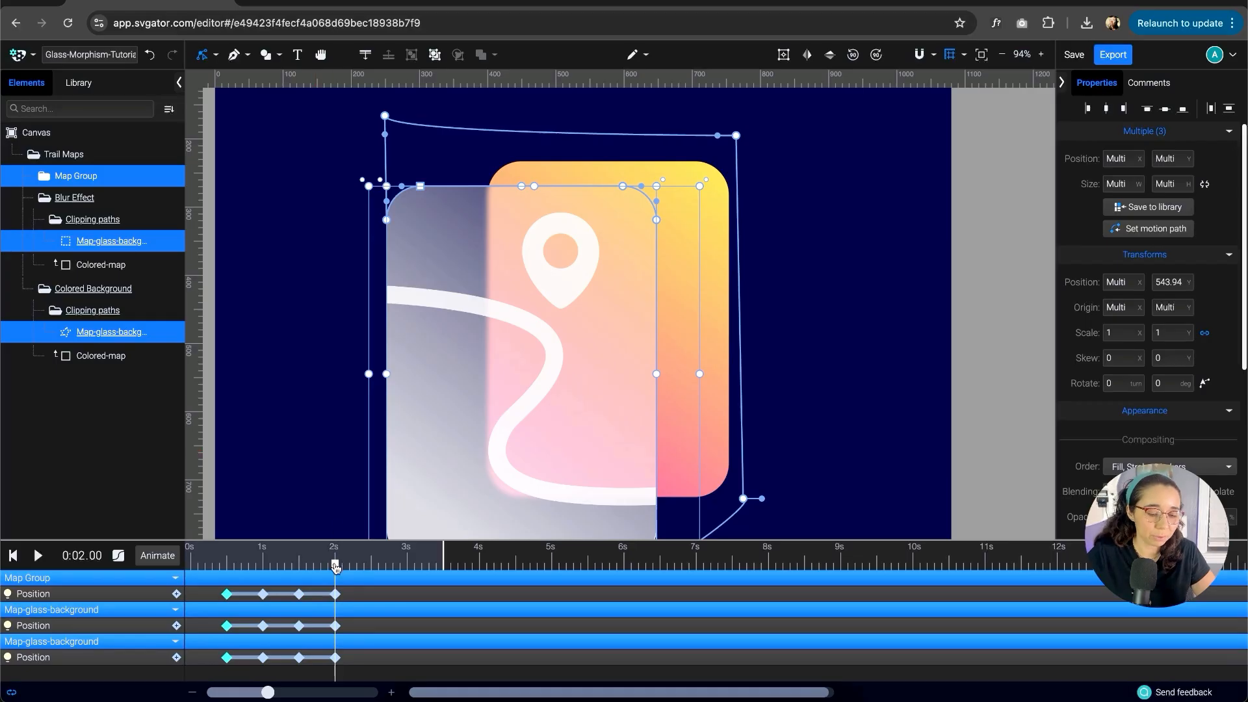
# - Lower Map Group and both clipping paths to Y 567.94 at 2.50 s
pyautogui.moveTo(335, 564); pyautogui.dragTo(371, 565)
pyautogui.press('Down')
pyautogui.press('Down')
pyautogui.press('Down')
pyautogui.press('Down')
pyautogui.press('Down')
pyautogui.press('Down')
pyautogui.press('Down')
pyautogui.press('Down')
pyautogui.press('Down')
pyautogui.press('Down')
pyautogui.press('Down')
pyautogui.press('Down')
pyautogui.press('Down')
pyautogui.press('Down')
pyautogui.press('Down')
pyautogui.press('Down')
pyautogui.press('Down')
pyautogui.press('Down')
pyautogui.press('Down')
pyautogui.press('Down')
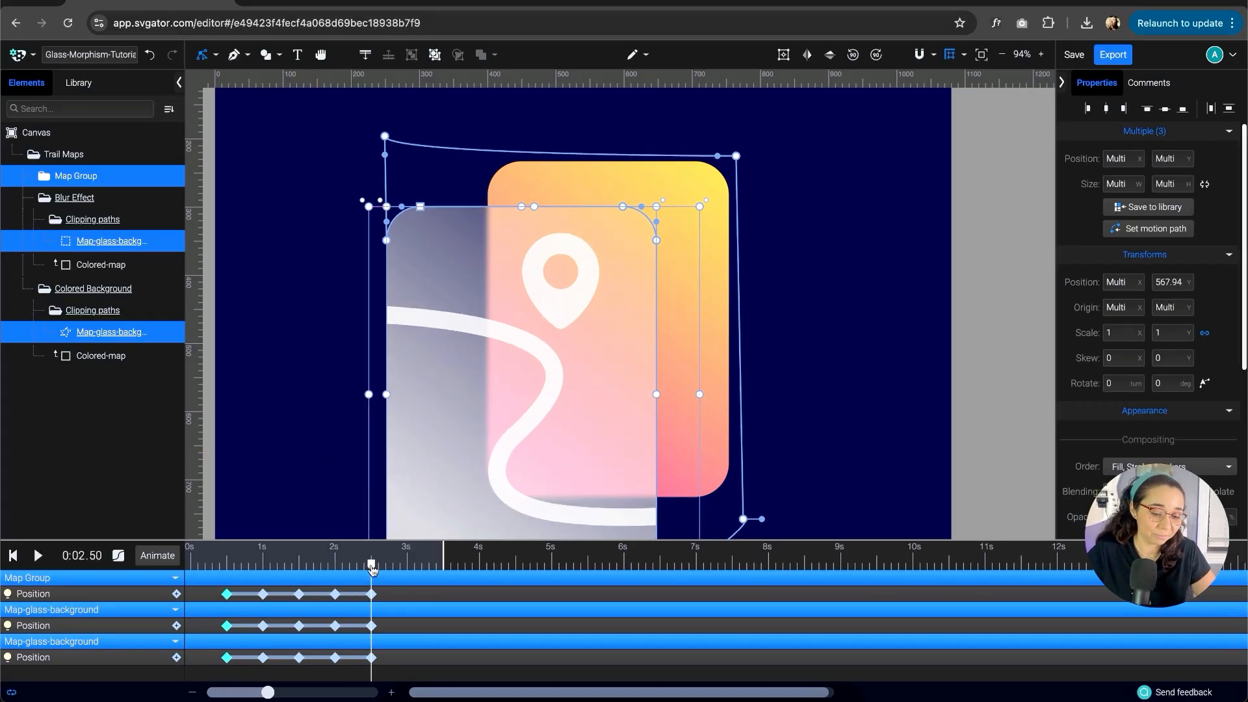
# - Raise Map Group and both clipping paths to Y 543.94 at 3 s
pyautogui.moveTo(371, 565); pyautogui.dragTo(410, 578)
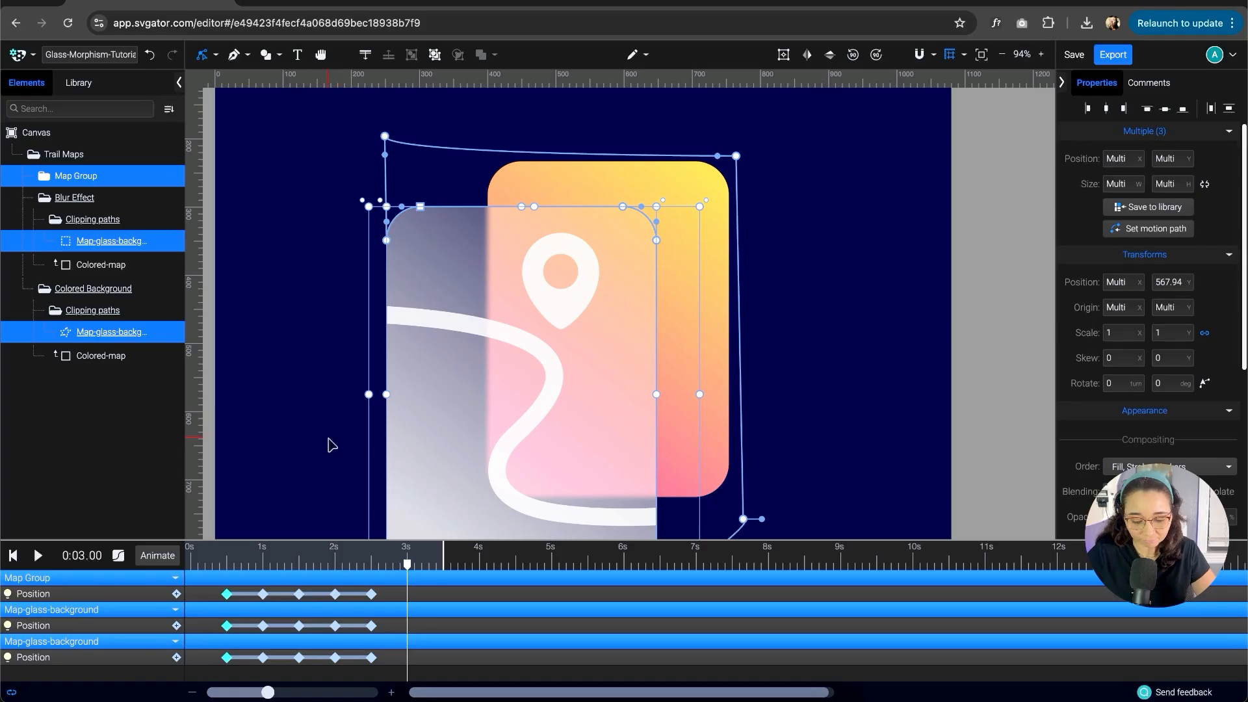
pyautogui.press('Up')
pyautogui.press('Up')
pyautogui.press('Up')
pyautogui.press('Up')
pyautogui.press('Up')
pyautogui.press('Up')
pyautogui.press('Up')
pyautogui.press('Up')
pyautogui.press('Up')
pyautogui.press('Up')
pyautogui.press('Up')
pyautogui.press('Up')
pyautogui.press('Up')
pyautogui.press('Up')
pyautogui.press('Up')
pyautogui.press('Up')
pyautogui.press('Up')
pyautogui.press('Up')
pyautogui.press('Up')
pyautogui.press('Up')
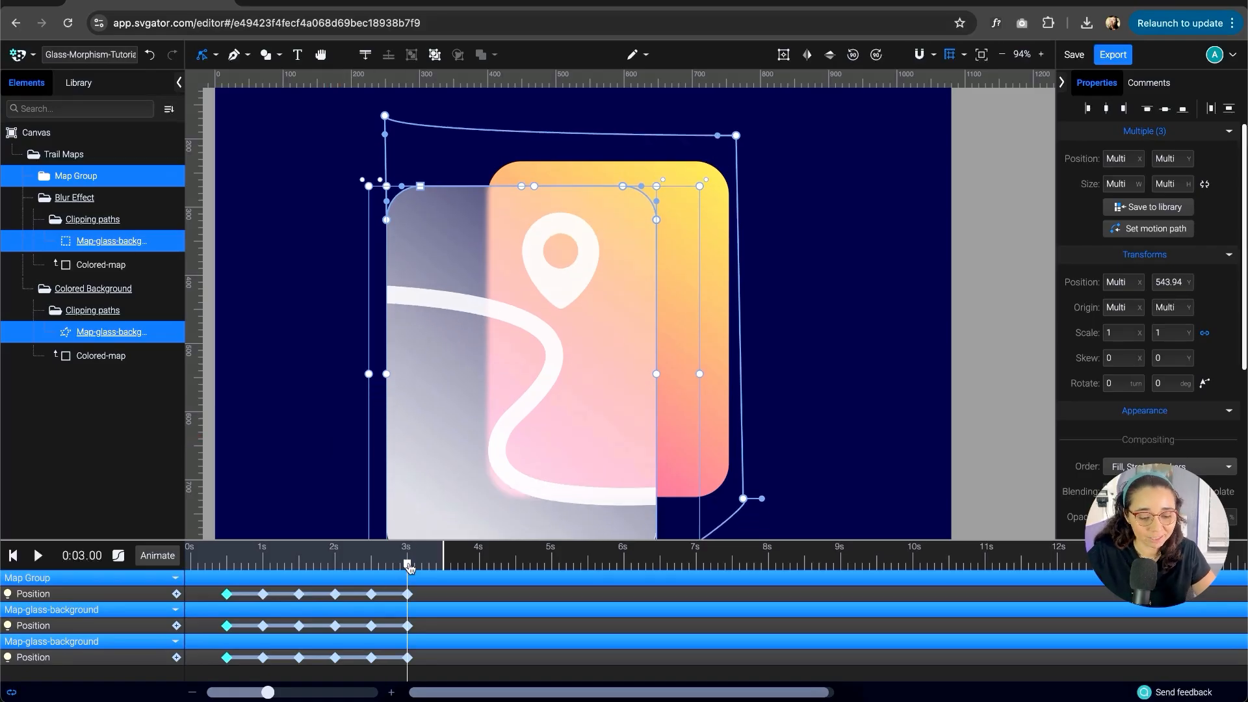
# - Lower Map Group and both clipping paths to Y 567.94 at 3.50 s, ending the floating loop
pyautogui.moveTo(407, 565); pyautogui.dragTo(446, 569)
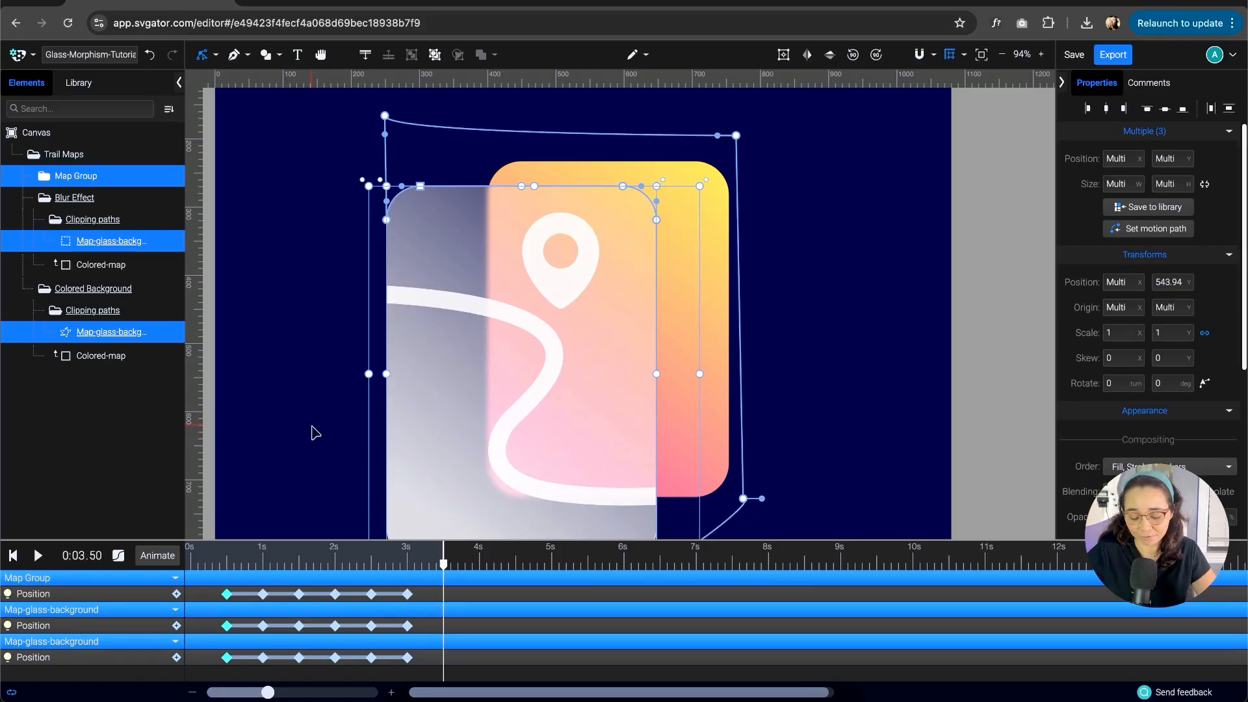
pyautogui.press('Down')
pyautogui.press('Down')
pyautogui.press('Down')
pyautogui.press('Down')
pyautogui.press('Down')
pyautogui.press('Down')
pyautogui.press('Down')
pyautogui.press('Down')
pyautogui.press('Down')
pyautogui.press('Down')
pyautogui.press('Down')
pyautogui.press('Down')
pyautogui.press('Down')
pyautogui.press('Down')
pyautogui.press('Down')
pyautogui.press('Down')
pyautogui.press('Down')
pyautogui.press('Down')
pyautogui.press('Down')
pyautogui.press('Down')
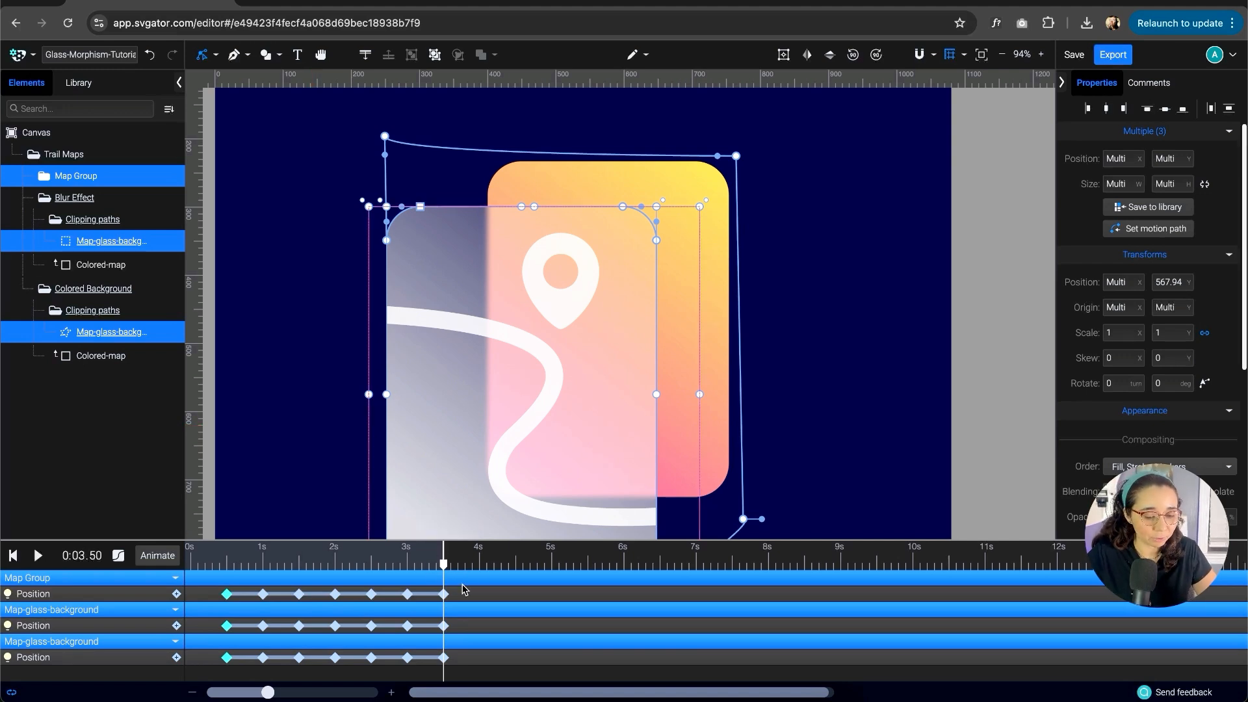
# - Play back the floating animation to check the motion, stop it, and deselect the elements
pyautogui.press('space')
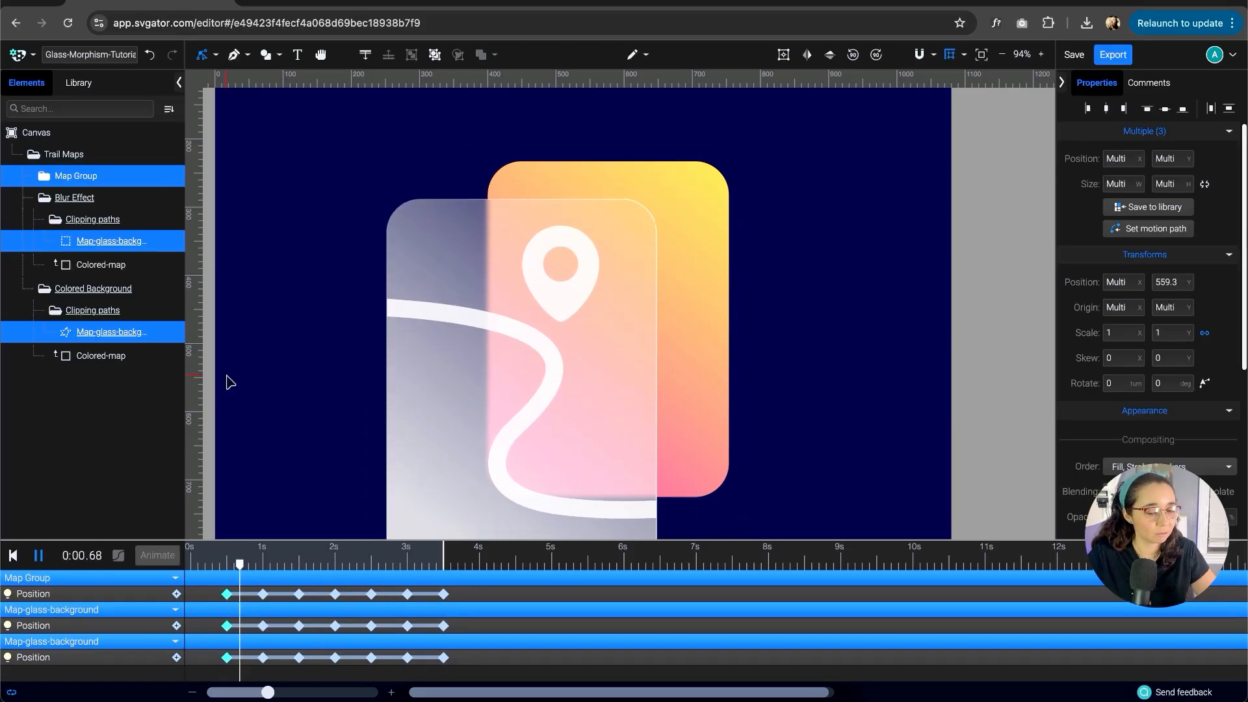
pyautogui.press('space')
pyautogui.click(305, 324)
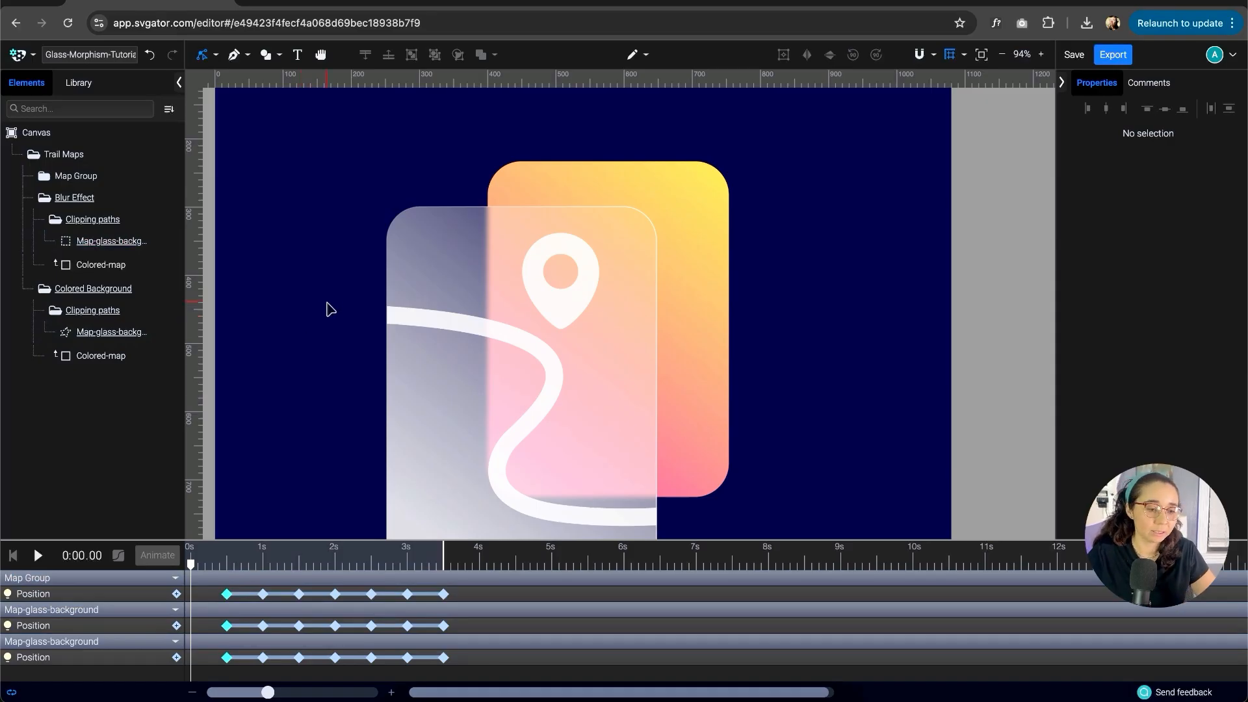
# - Select all Position keyframes of the three animated elements and apply Ease In Out Quad easing
pyautogui.moveTo(431, 540)
pyautogui.mouseDown()
pyautogui.moveTo(431, 505)
pyautogui.moveTo(430, 521)
pyautogui.mouseUp()
pyautogui.moveTo(511, 665); pyautogui.dragTo(226, 570)
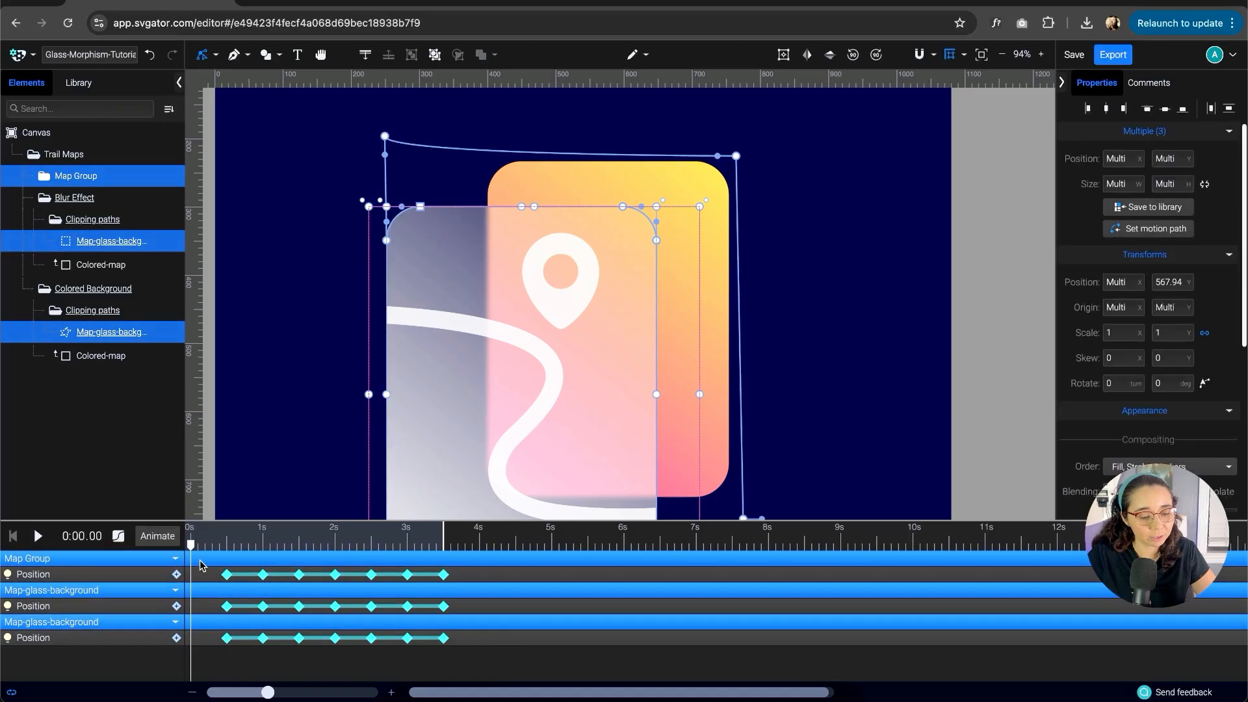
pyautogui.click(118, 536)
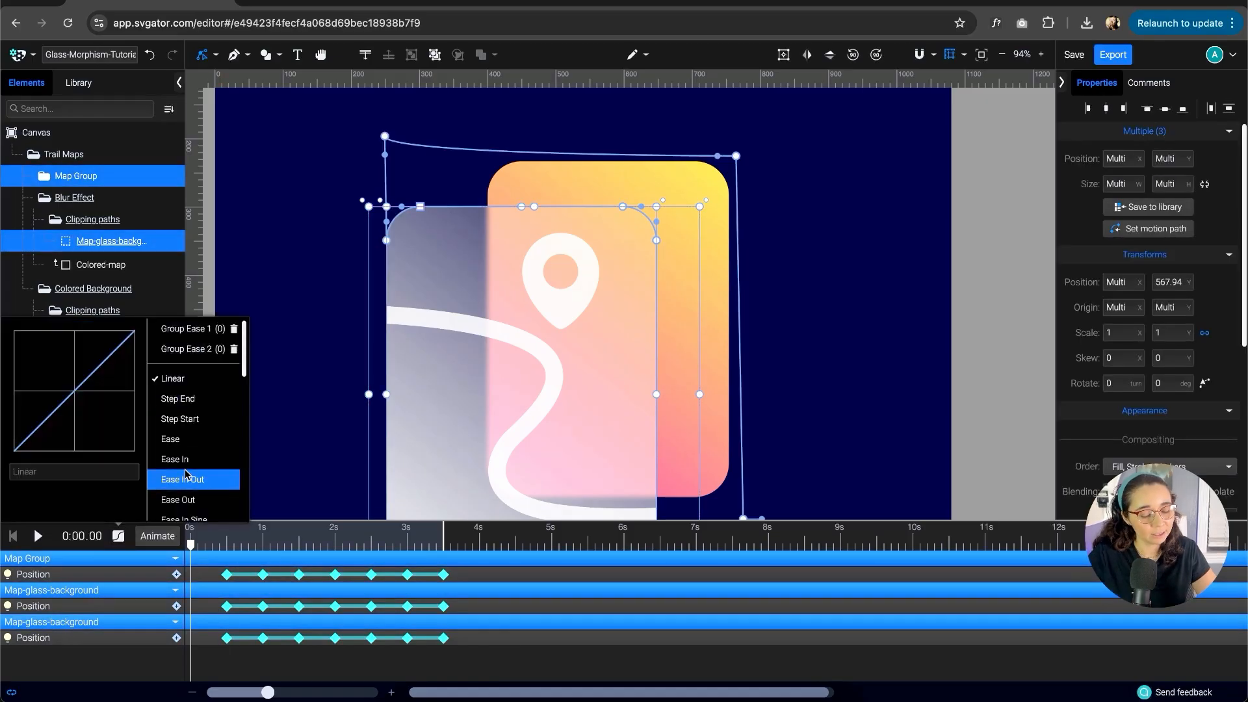
pyautogui.scroll(-5, 202, 455)
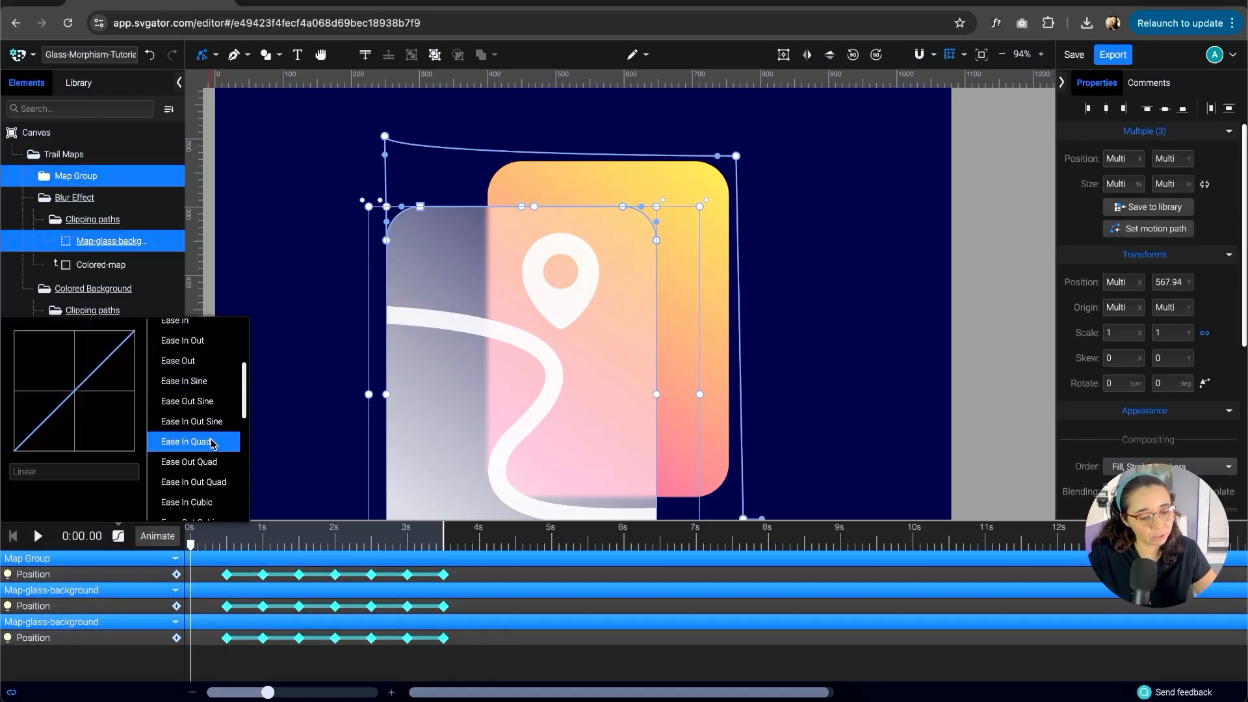
pyautogui.scroll(-1, 201, 446)
pyautogui.click(215, 458)
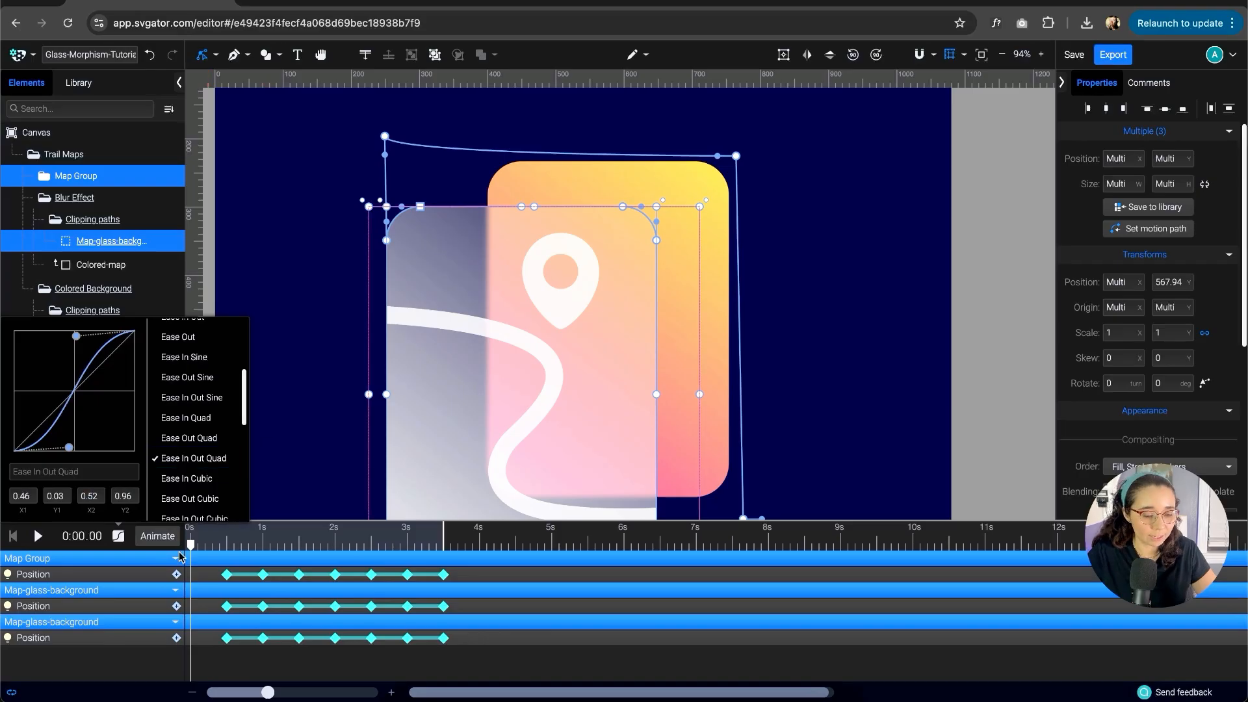
# - Play back the eased floating animation, stop it, return the playhead to 0 s, and deselect the elements
pyautogui.moveTo(190, 545); pyautogui.dragTo(227, 545)
pyautogui.press('space')
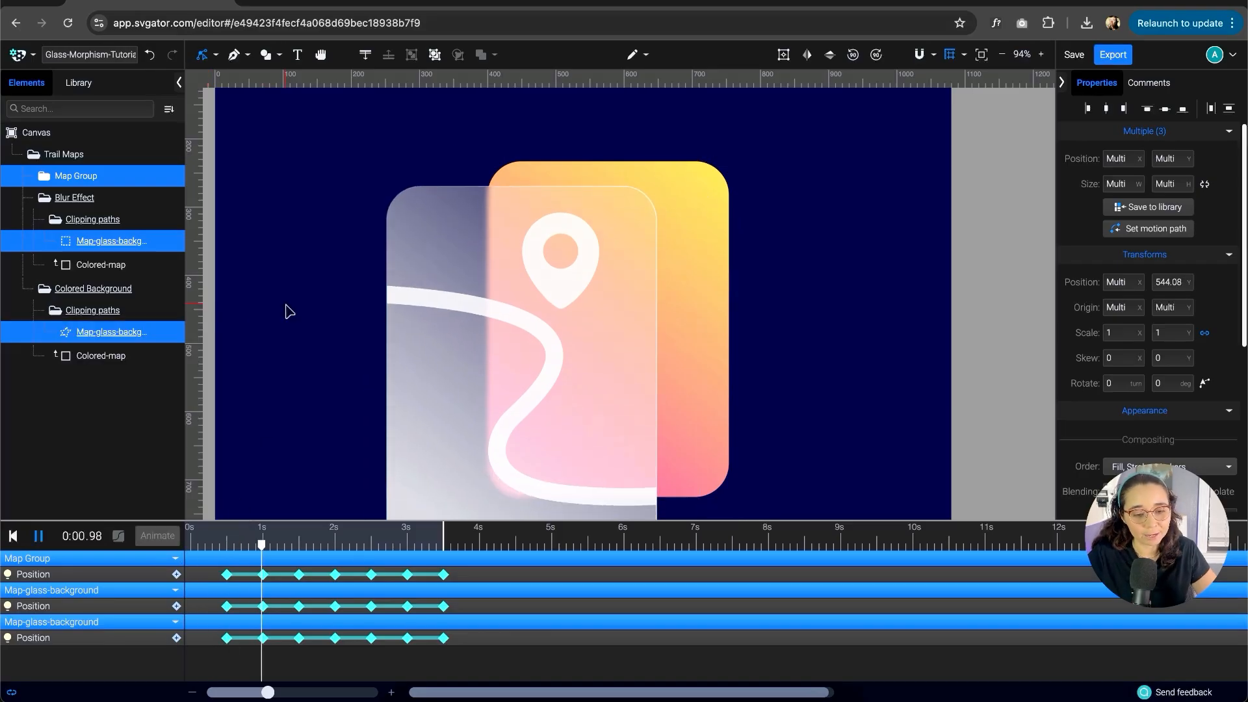
pyautogui.press('space')
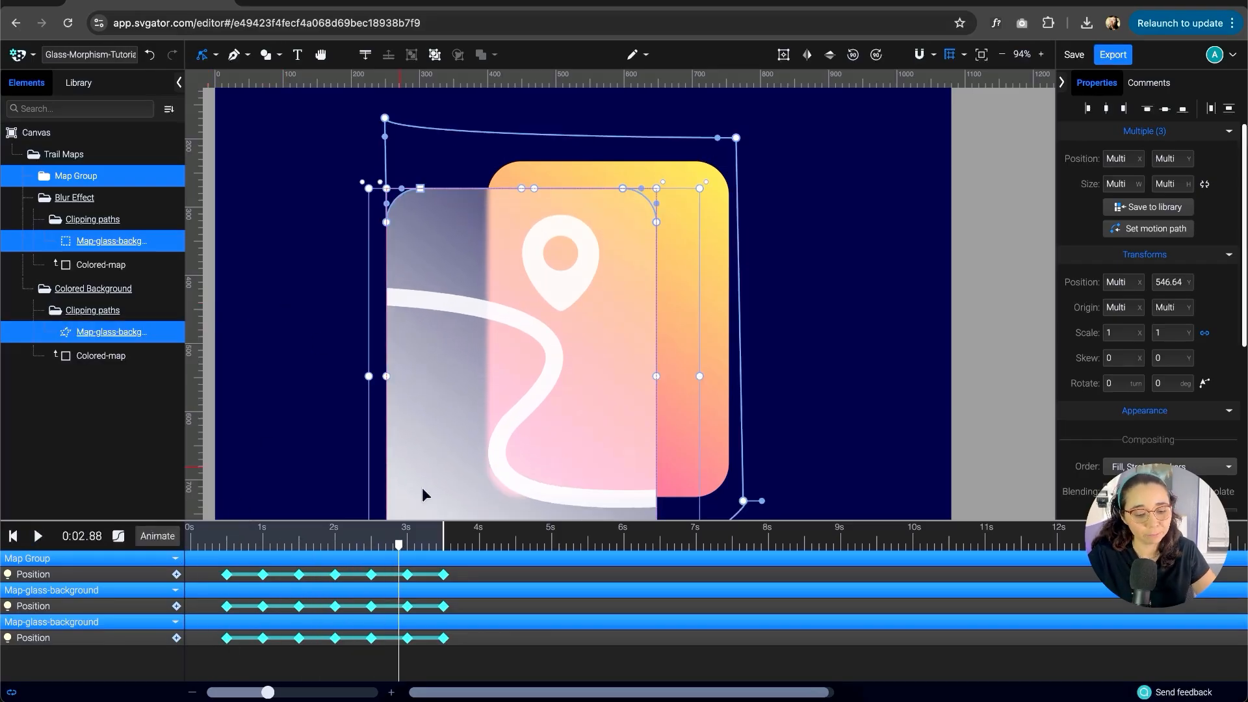
pyautogui.moveTo(399, 545); pyautogui.dragTo(160, 556)
pyautogui.click(276, 201)
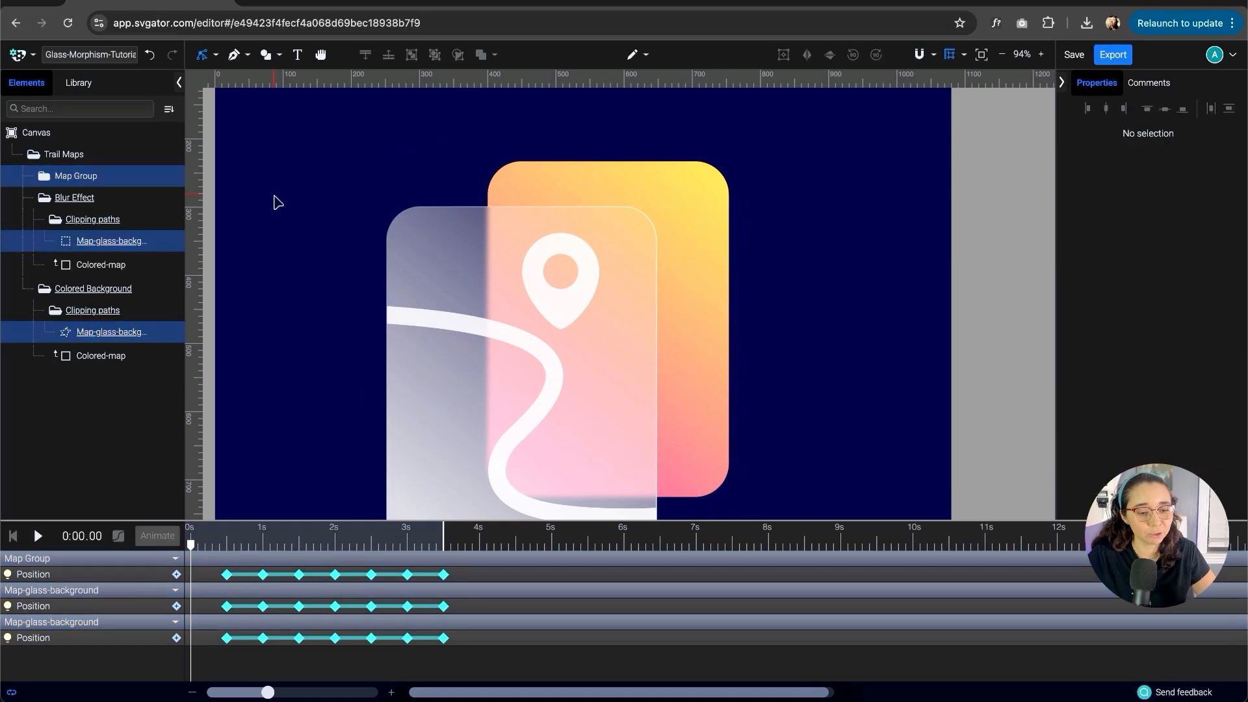
# - Collapse and select the Trail Maps group, and add a Scale animator to it with keyframes at 0 s and 0.50 s
pyautogui.click(36, 162)
pyautogui.click(35, 162)
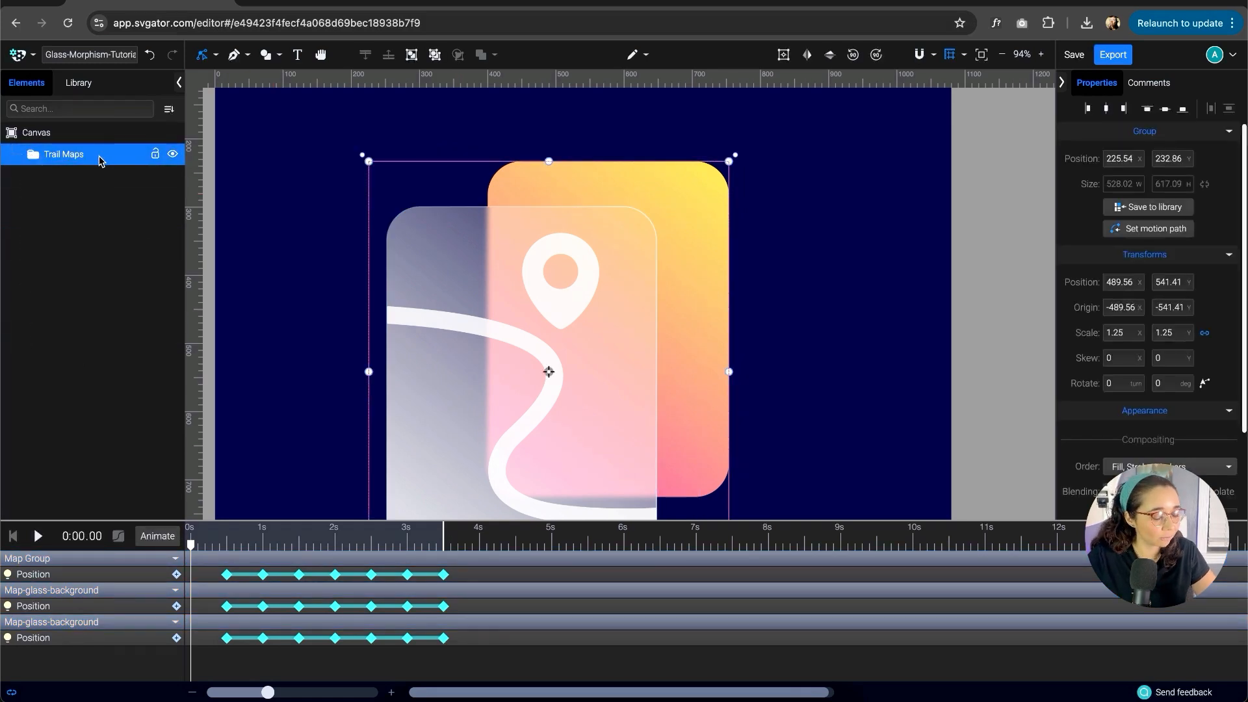
pyautogui.scroll(-3, 329, 298)
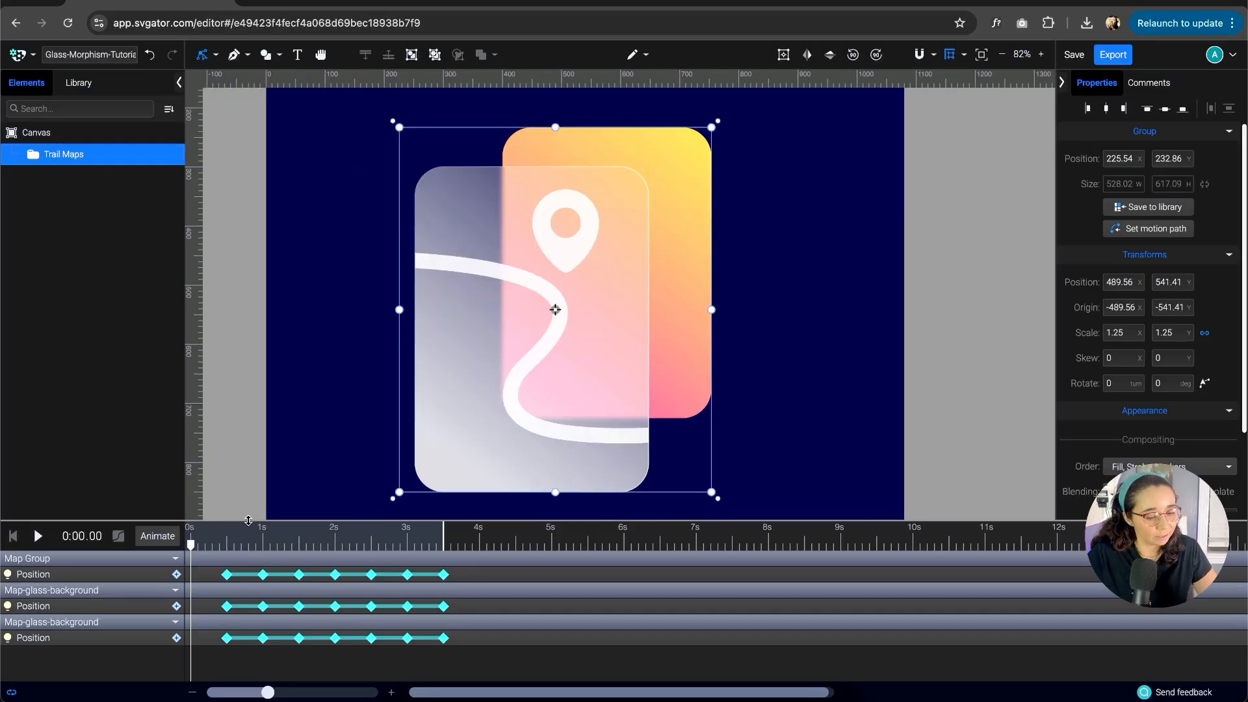
pyautogui.click(168, 537)
pyautogui.click(137, 428)
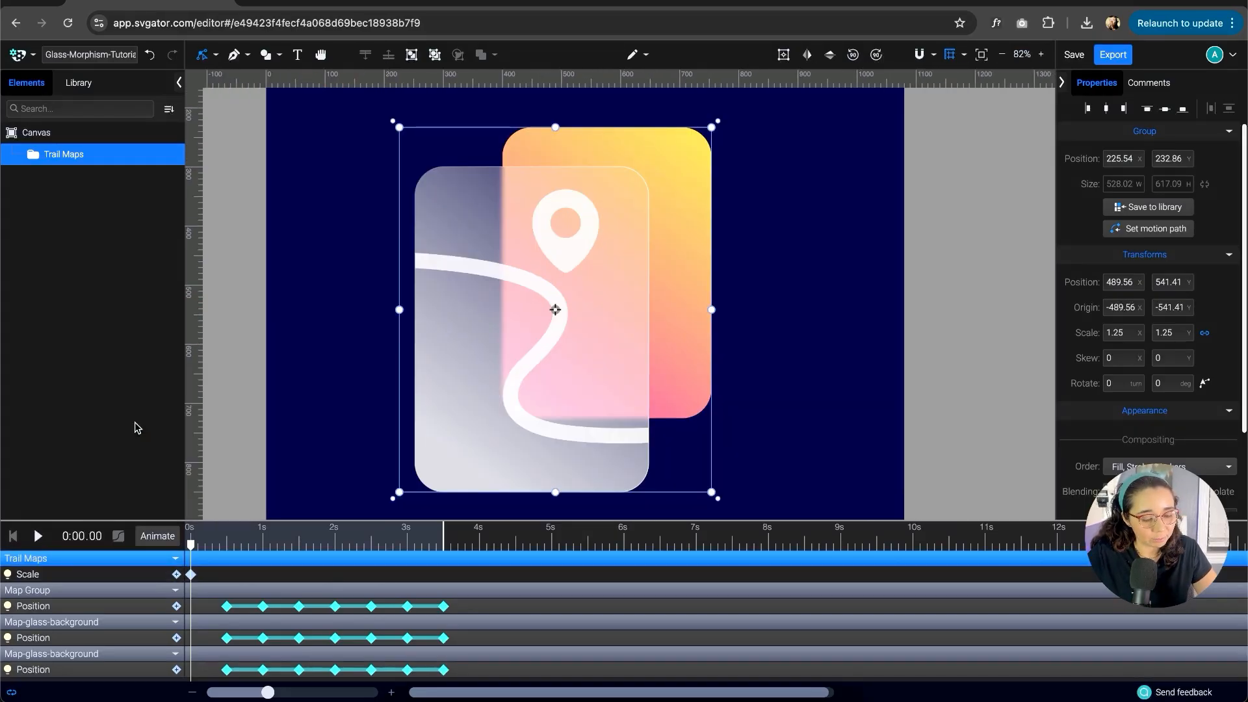
pyautogui.moveTo(190, 545); pyautogui.dragTo(229, 552)
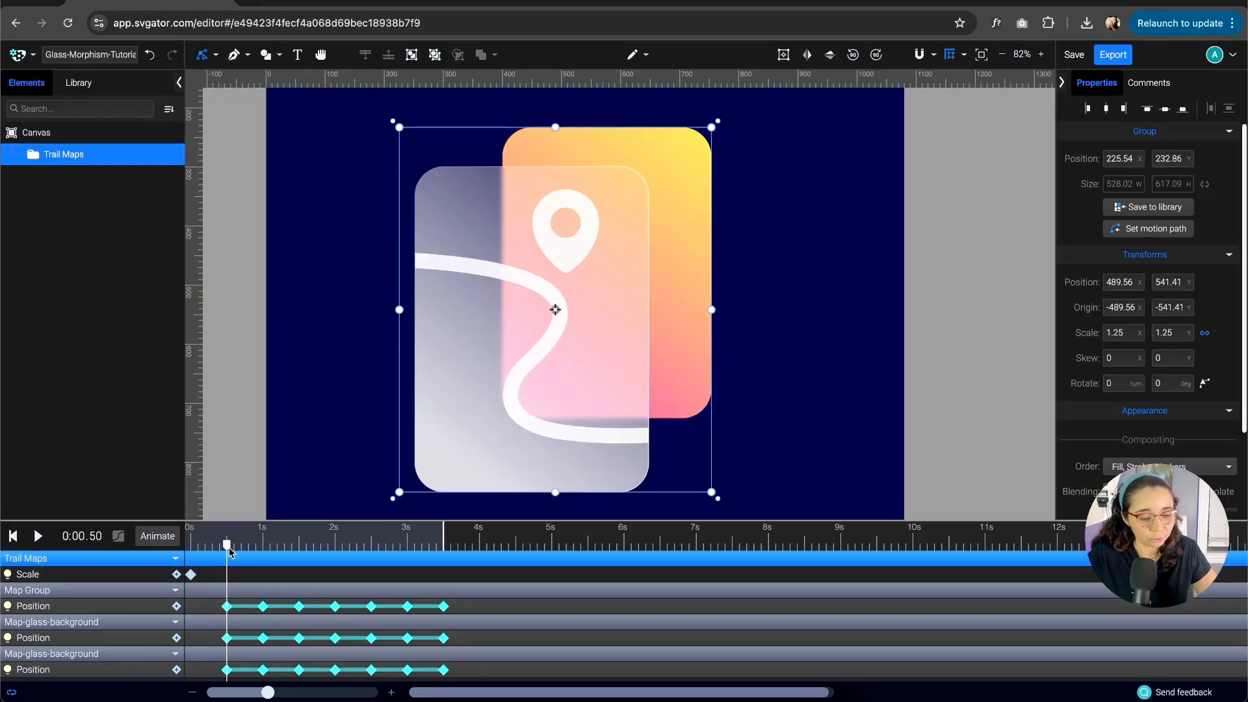
pyautogui.click(176, 575)
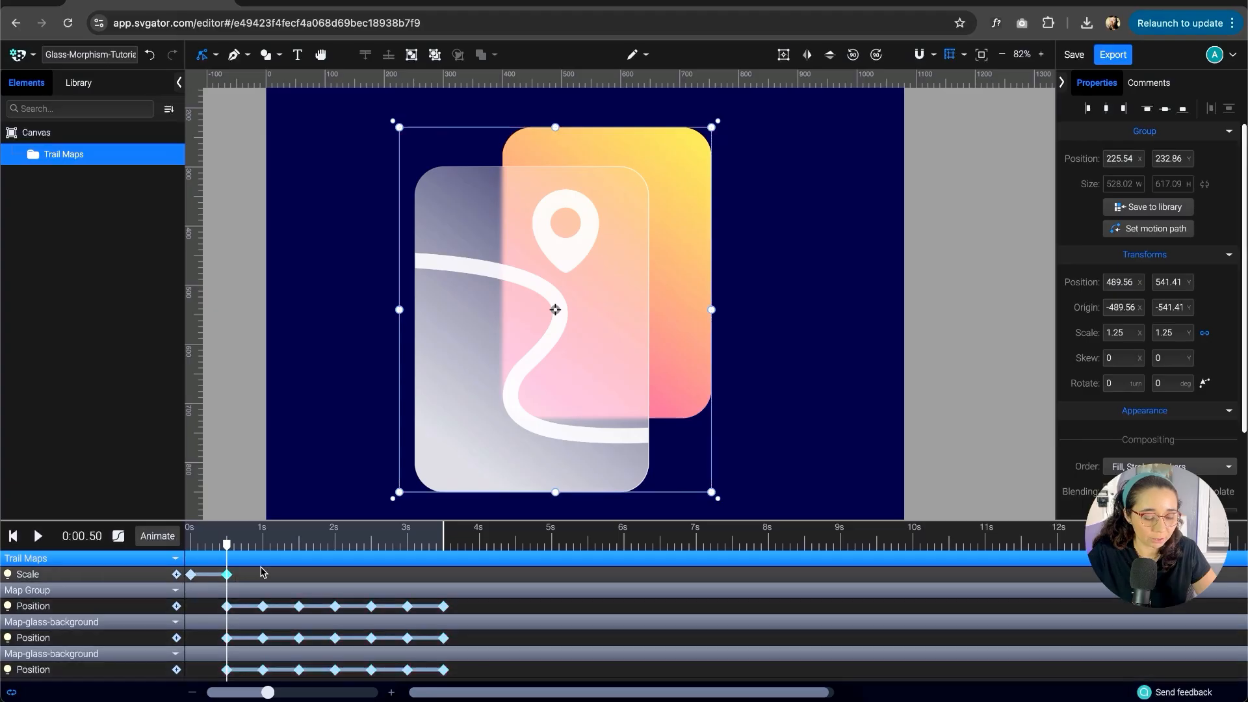
# - Enlarge the Trail Maps group proportionally at its 0.50 s Scale keyframe and deselect it
pyautogui.moveTo(229, 546); pyautogui.dragTo(190, 546)
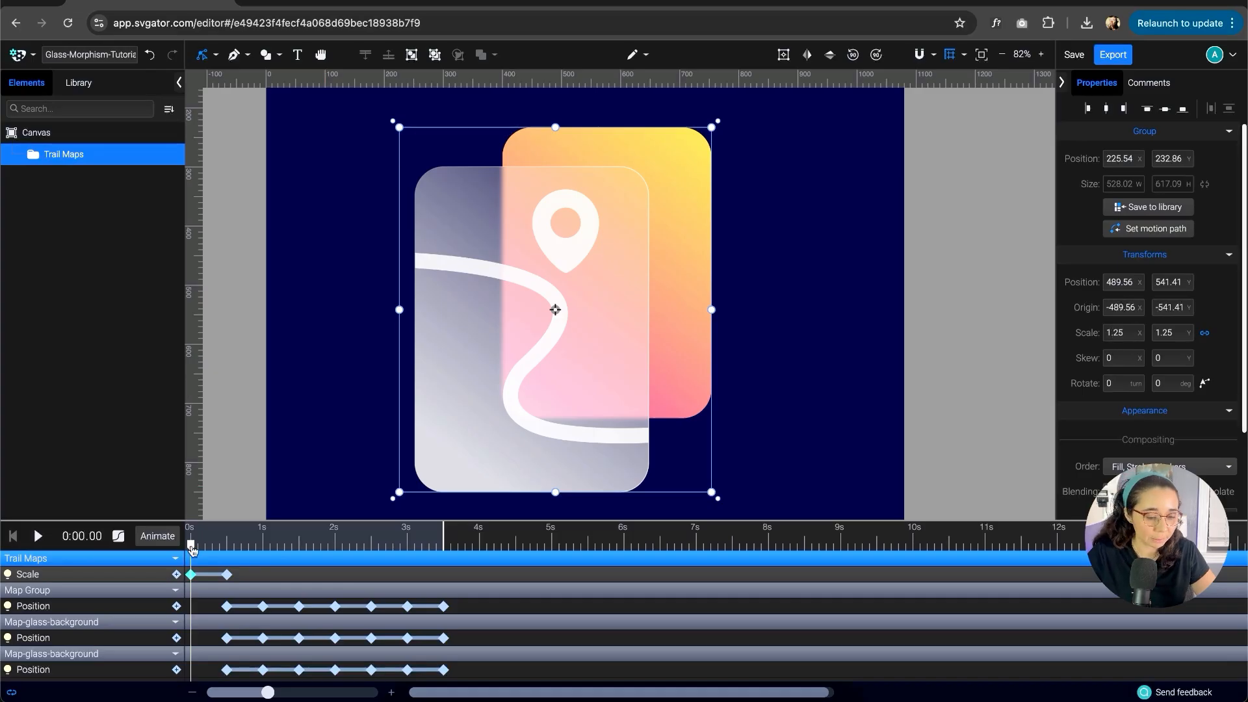
pyautogui.moveTo(192, 548); pyautogui.dragTo(228, 553)
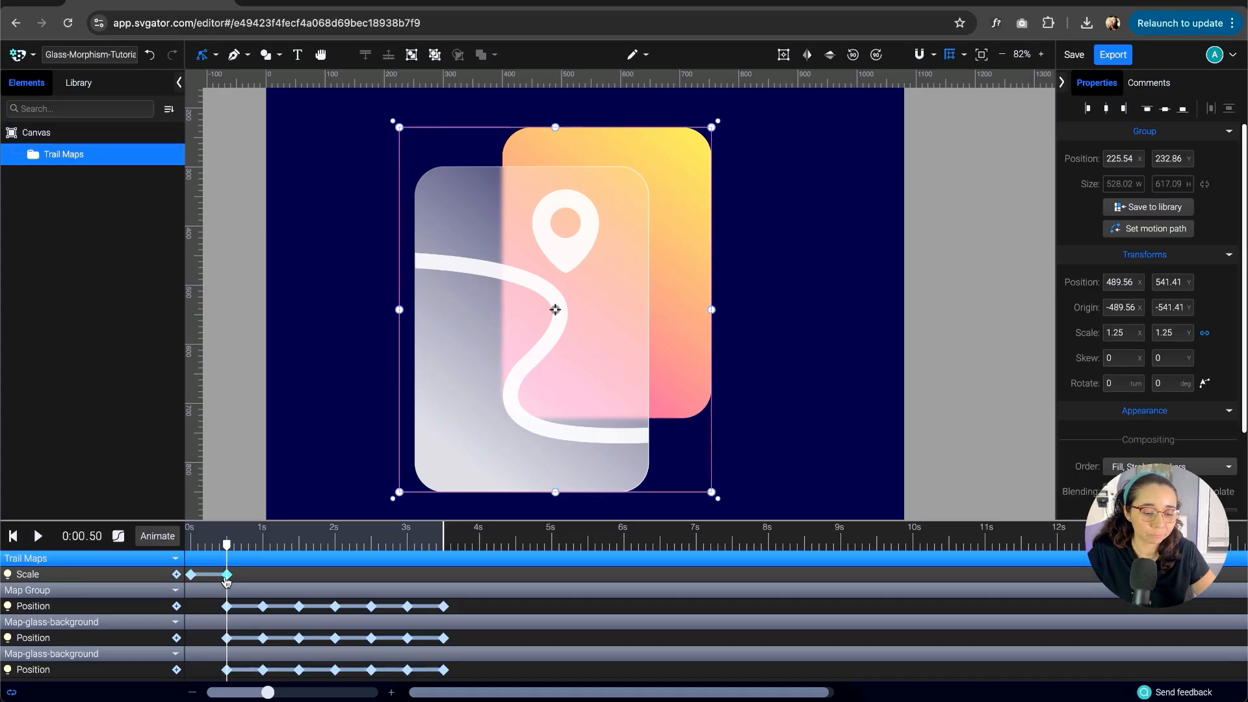
pyautogui.click(1118, 331)
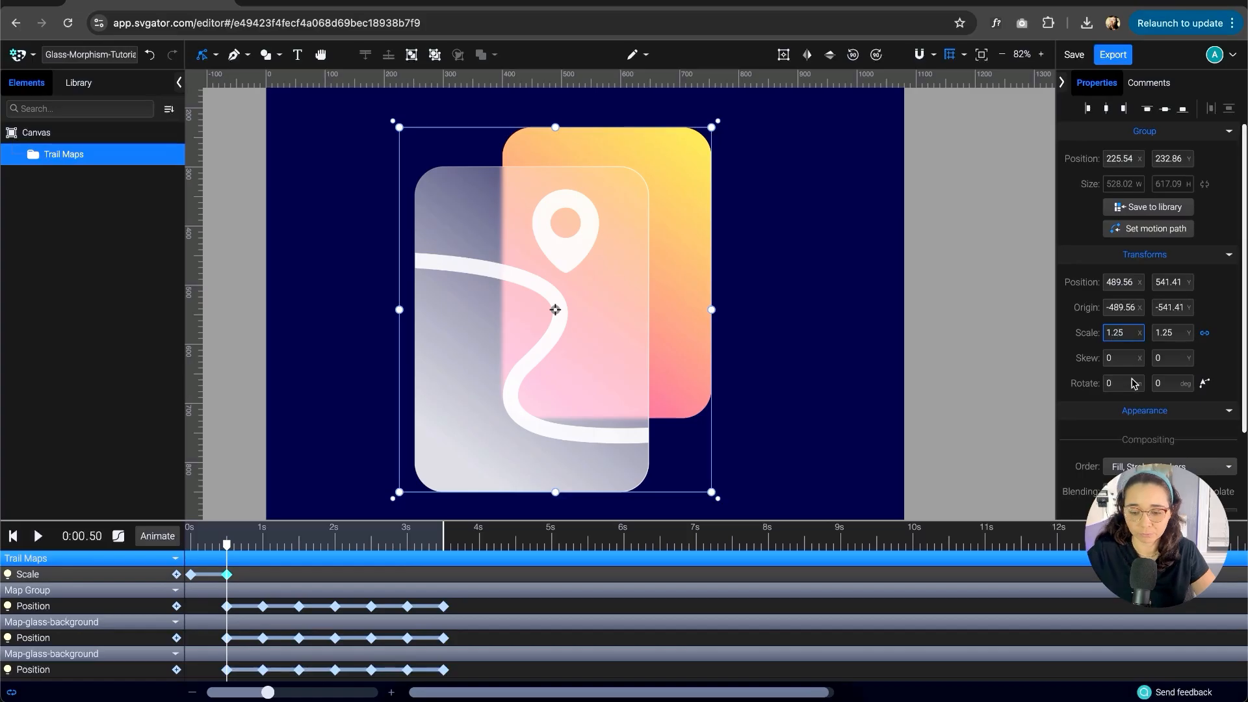
pyautogui.click(316, 336)
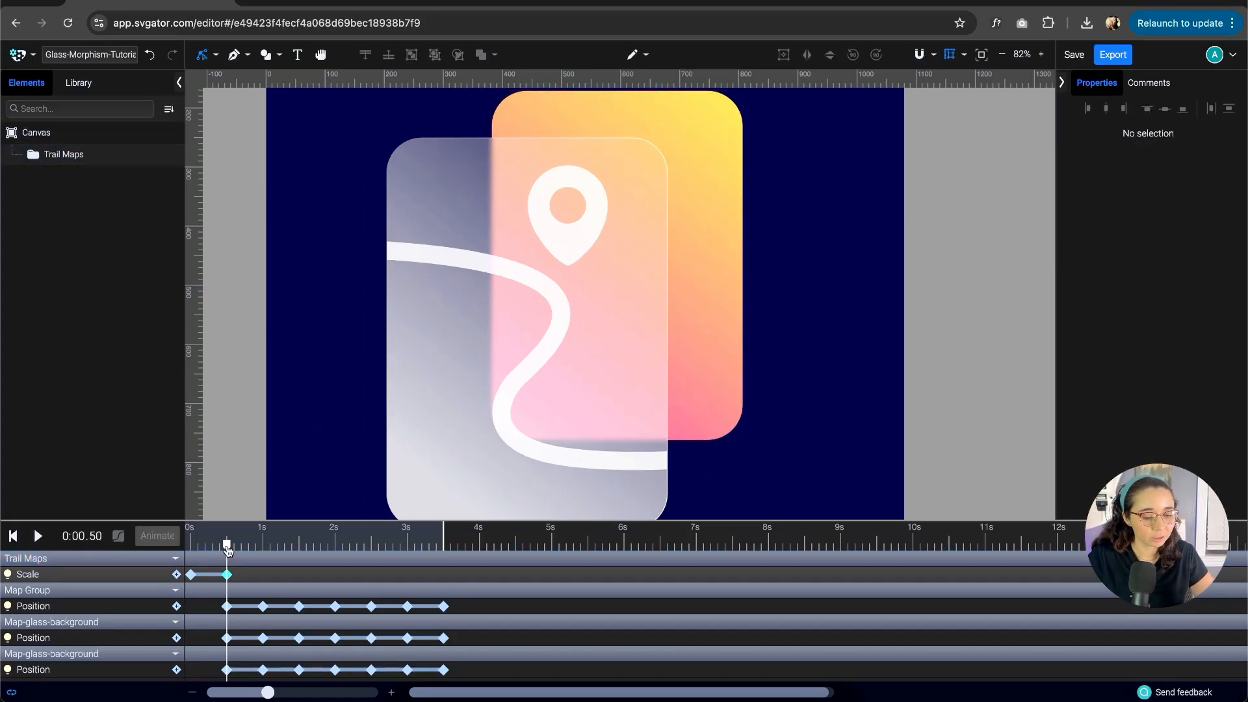
# - Play back the scale-up and floating animation, viewing the whole icon from the start
pyautogui.press('space')
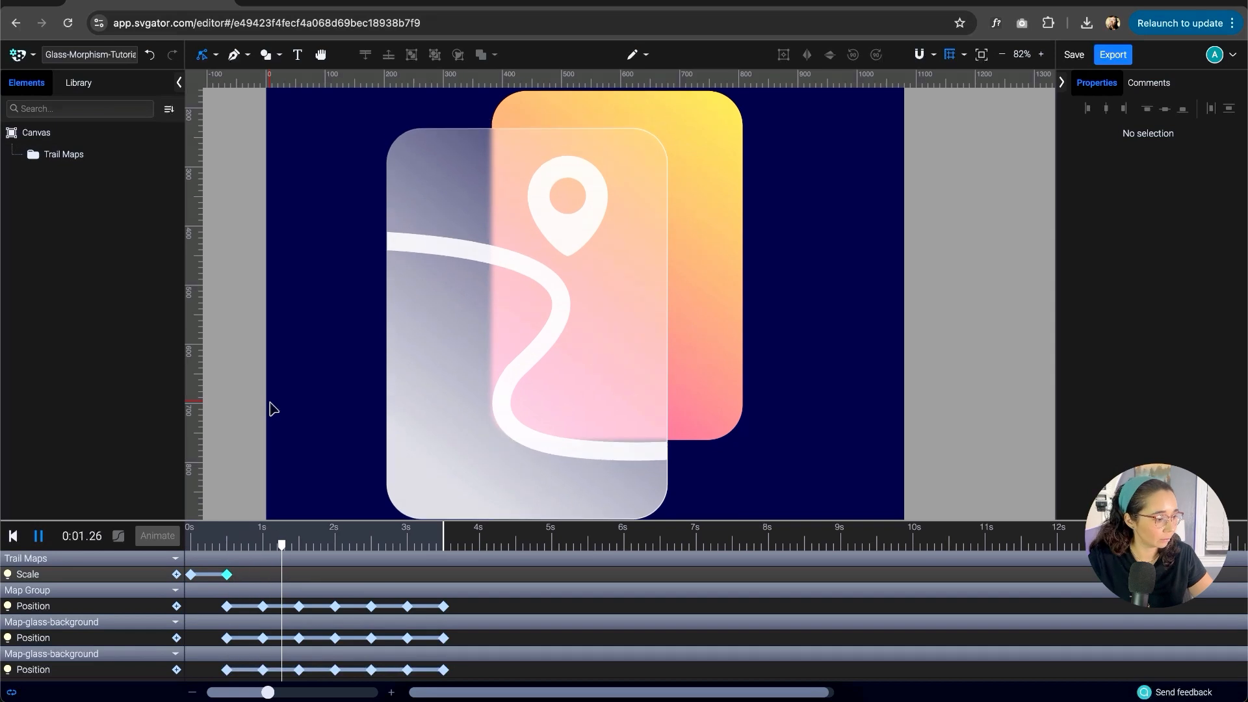
pyautogui.press('space')
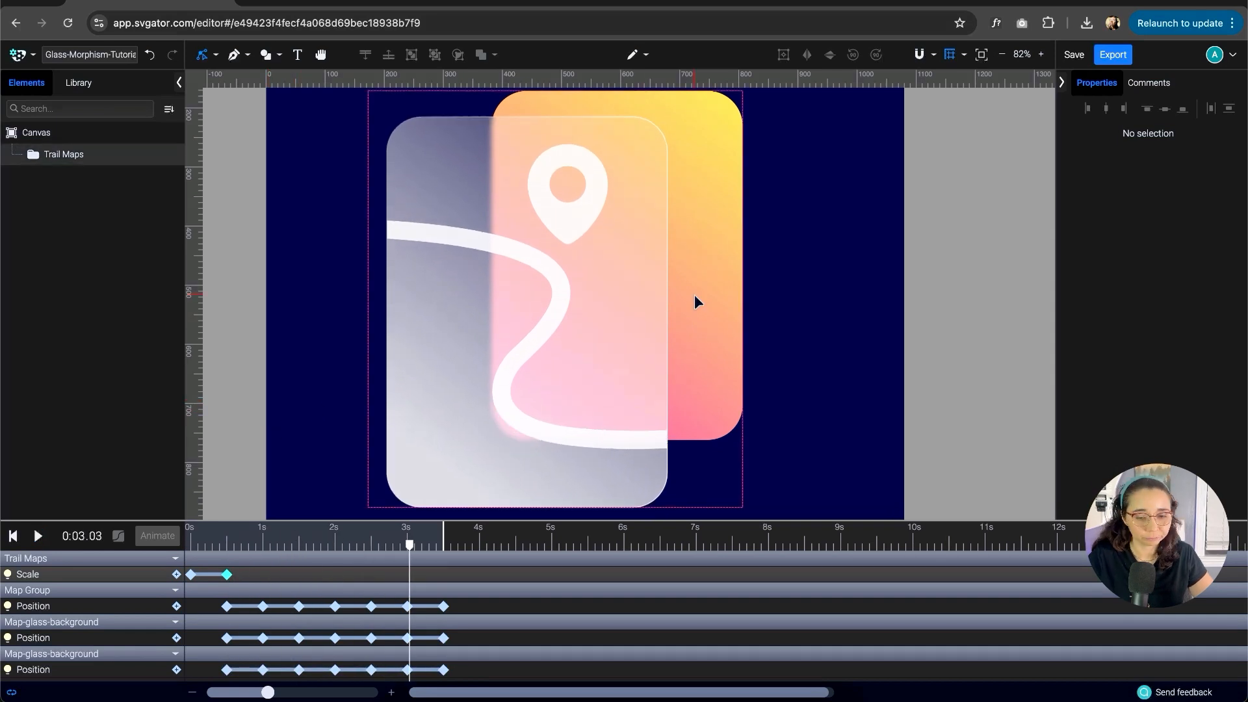
pyautogui.scroll(-5, 690, 293)
pyautogui.scroll(1, 687, 293)
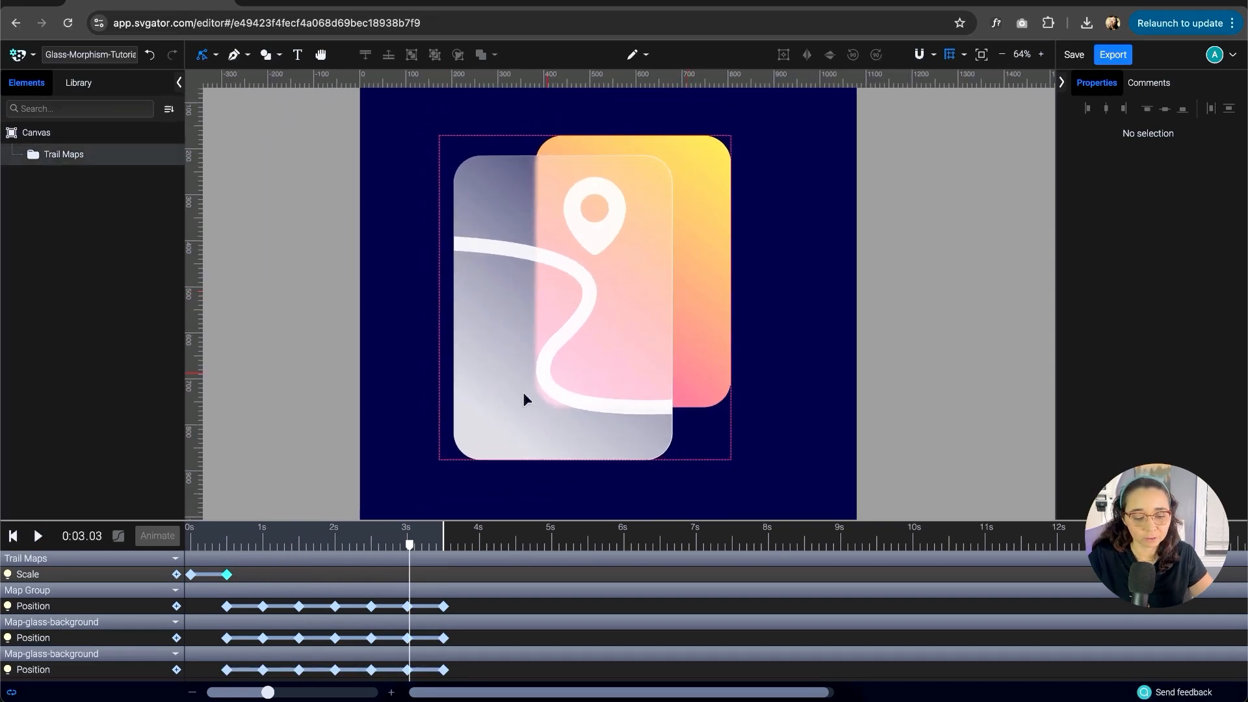
pyautogui.moveTo(409, 545); pyautogui.dragTo(142, 555)
pyautogui.press('space')
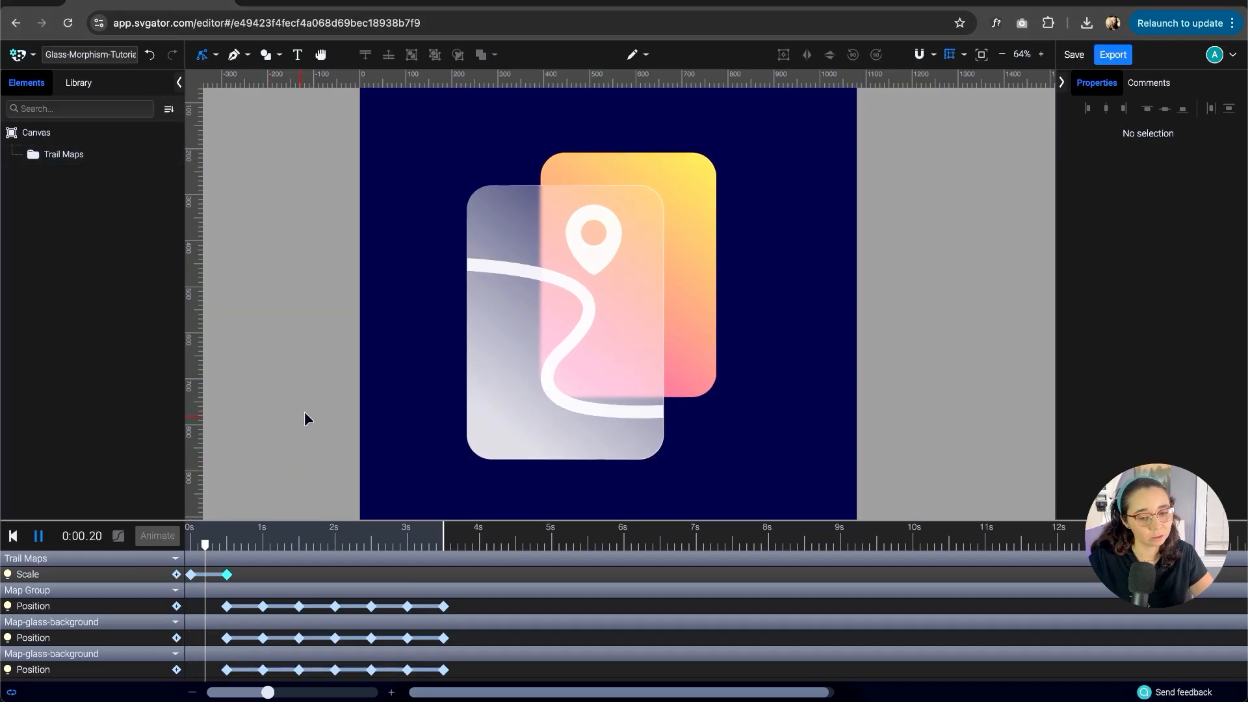
pyautogui.press('space')
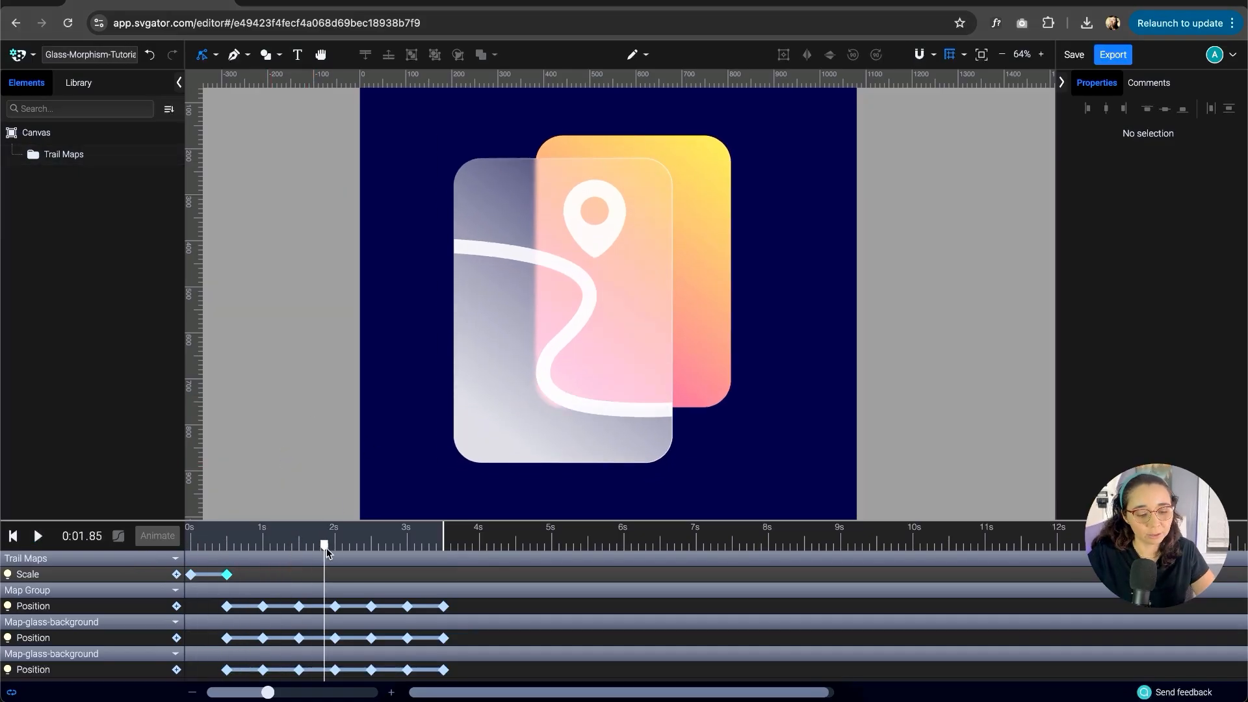
# - Return the playhead to 0 s and apply Ease In easing to both Scale keyframes of Trail Maps
pyautogui.moveTo(325, 546); pyautogui.dragTo(182, 560)
pyautogui.moveTo(253, 577); pyautogui.dragTo(187, 575)
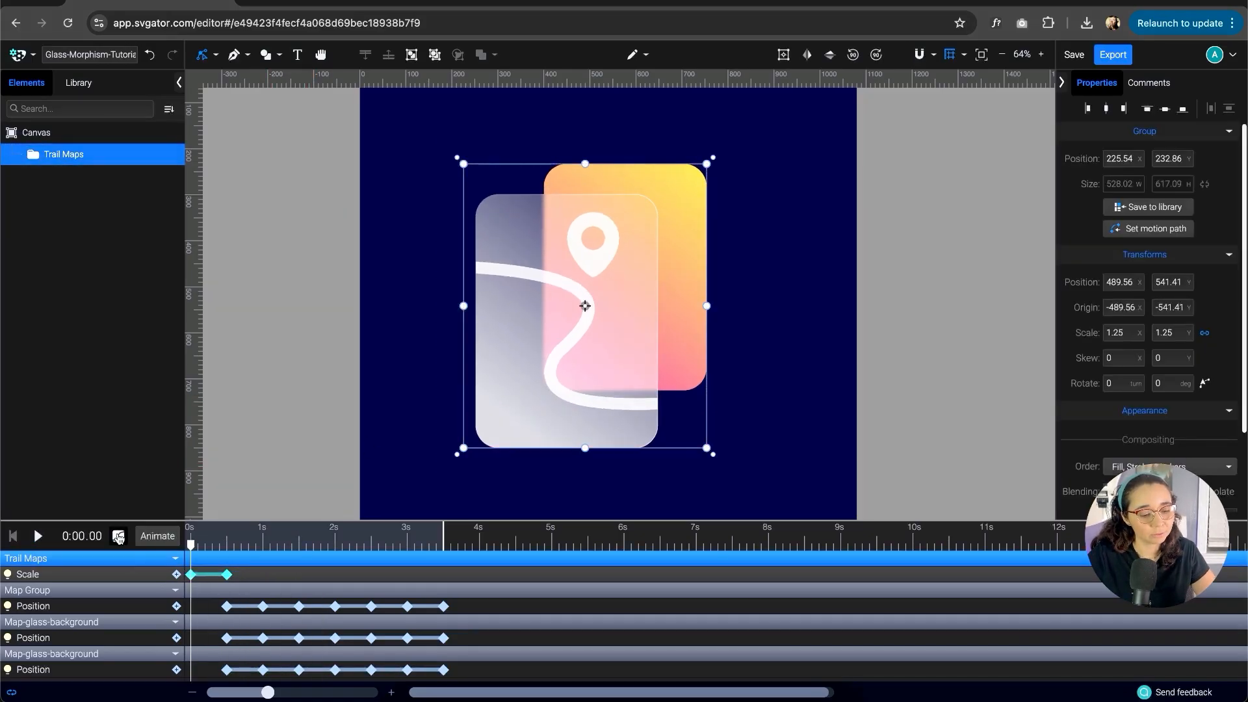
pyautogui.click(118, 535)
pyautogui.click(210, 418)
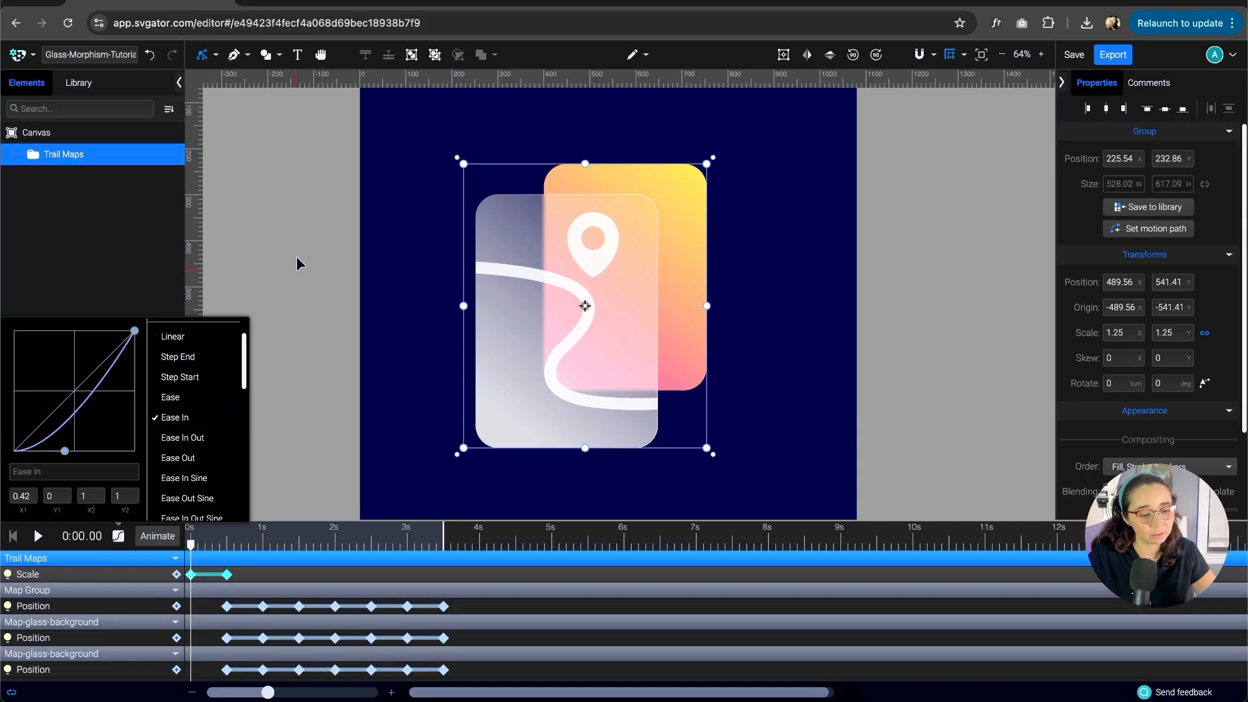
# - Deselect the group, play back the animation with the eased scale-up, and return the playhead to 0 s
pyautogui.click(297, 247)
pyautogui.press('space')
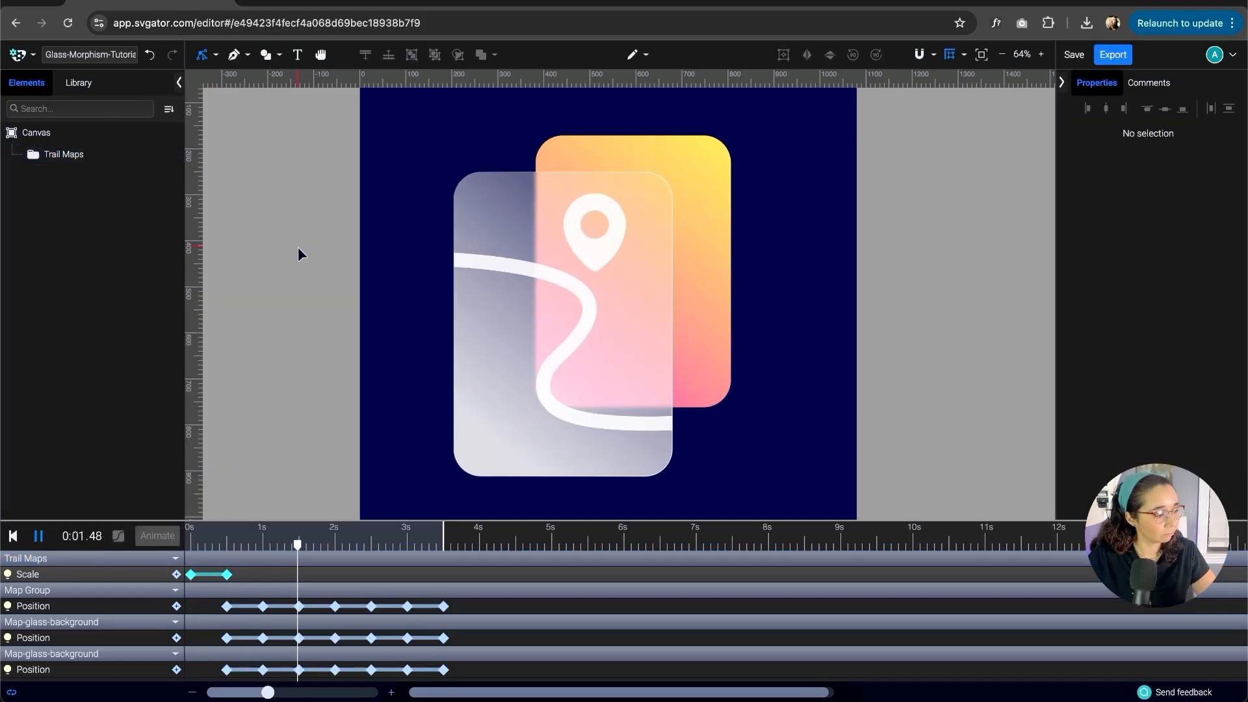
pyautogui.press('space')
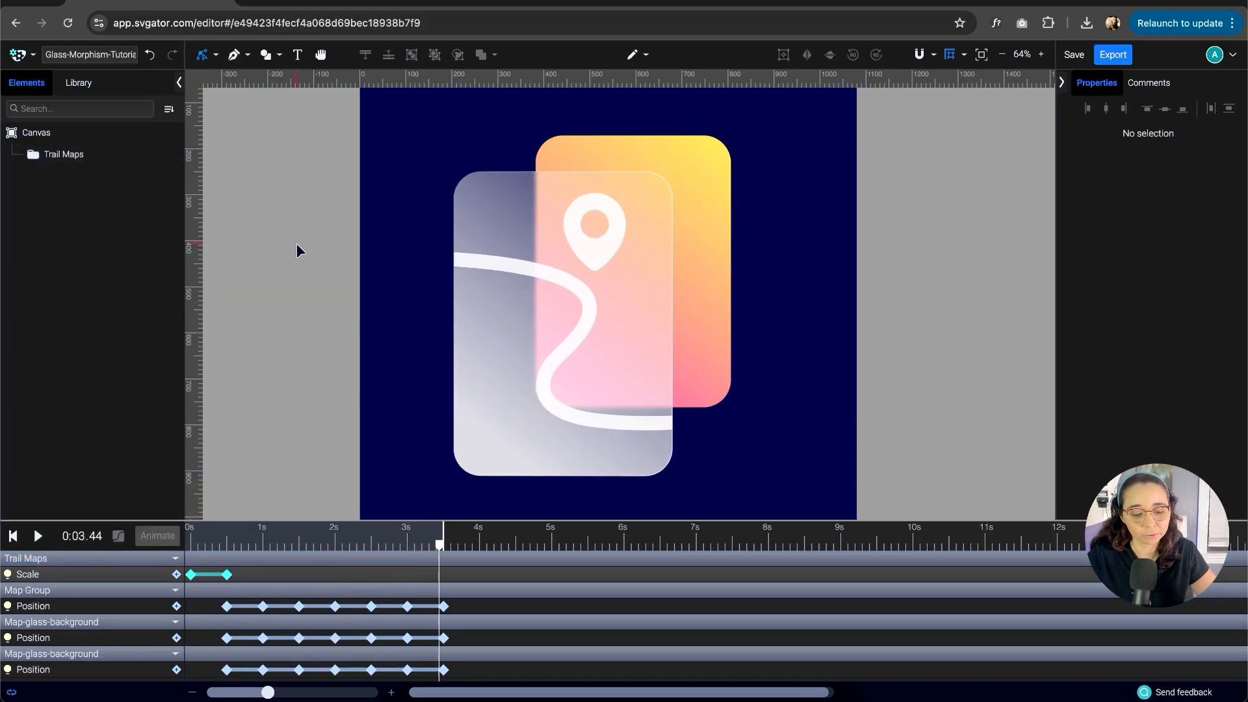
pyautogui.moveTo(439, 546); pyautogui.dragTo(150, 547)
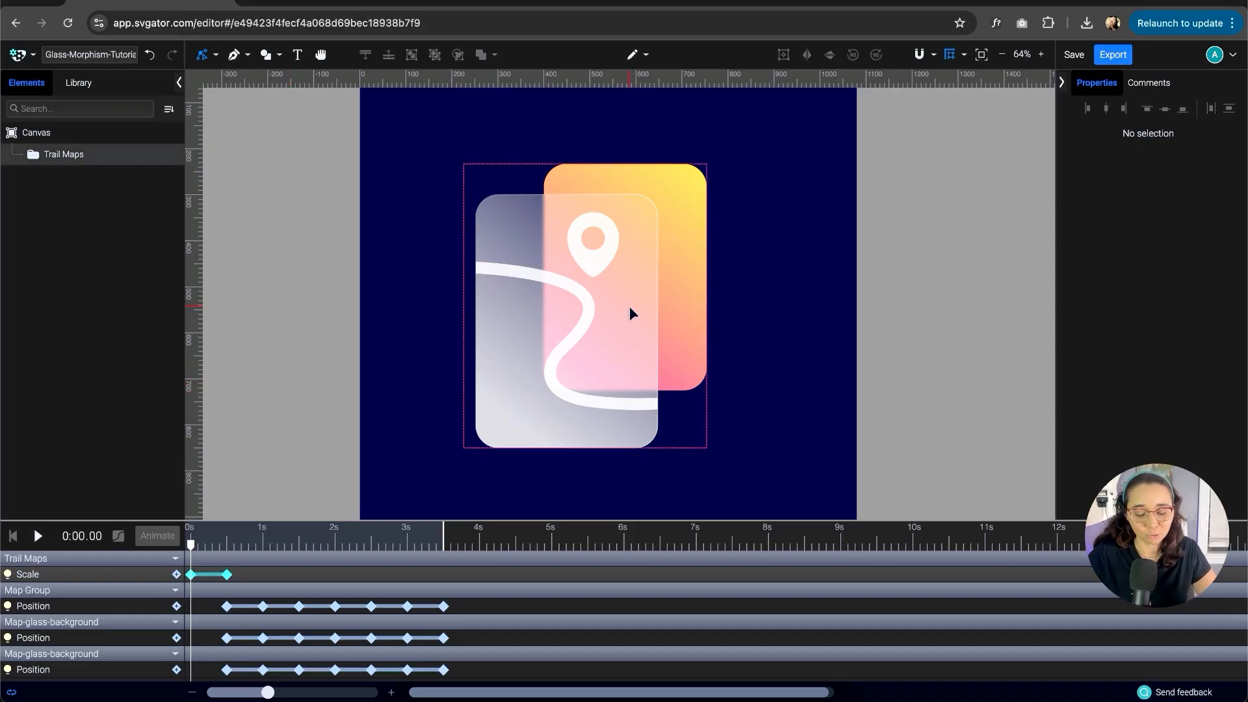
# - Save the project and open the export options for SVG (web)
pyautogui.click(1074, 55)
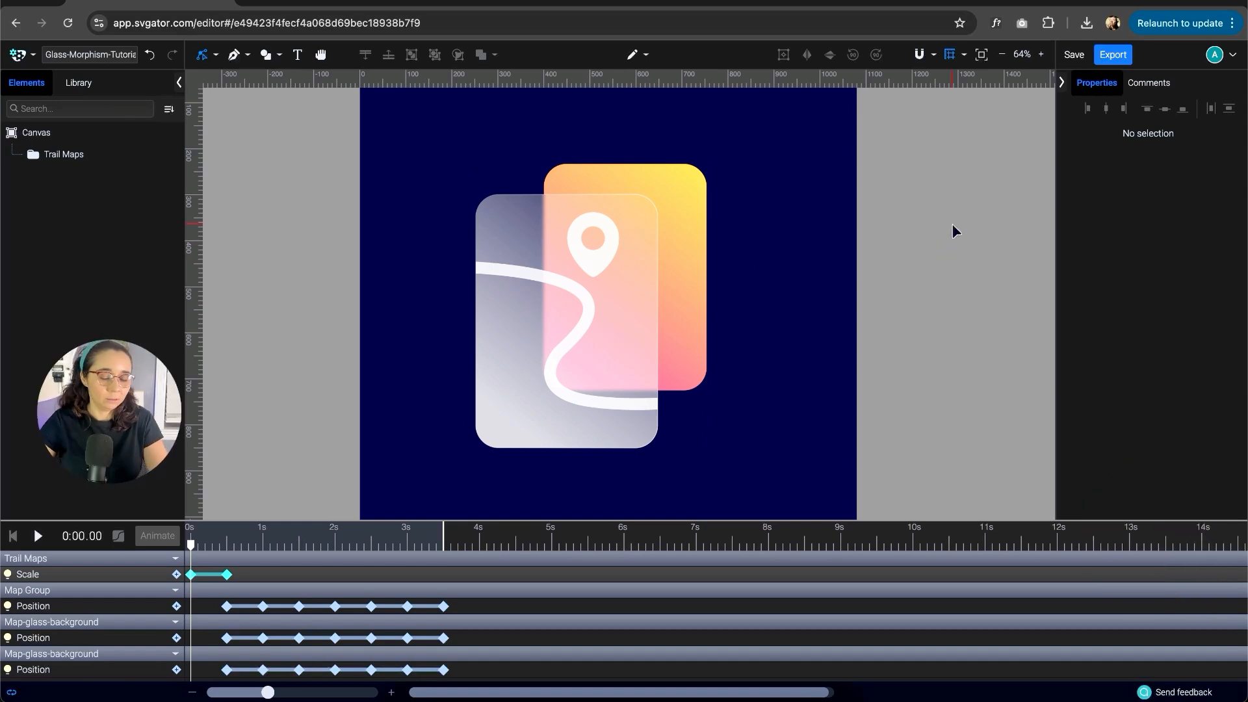
pyautogui.click(1109, 56)
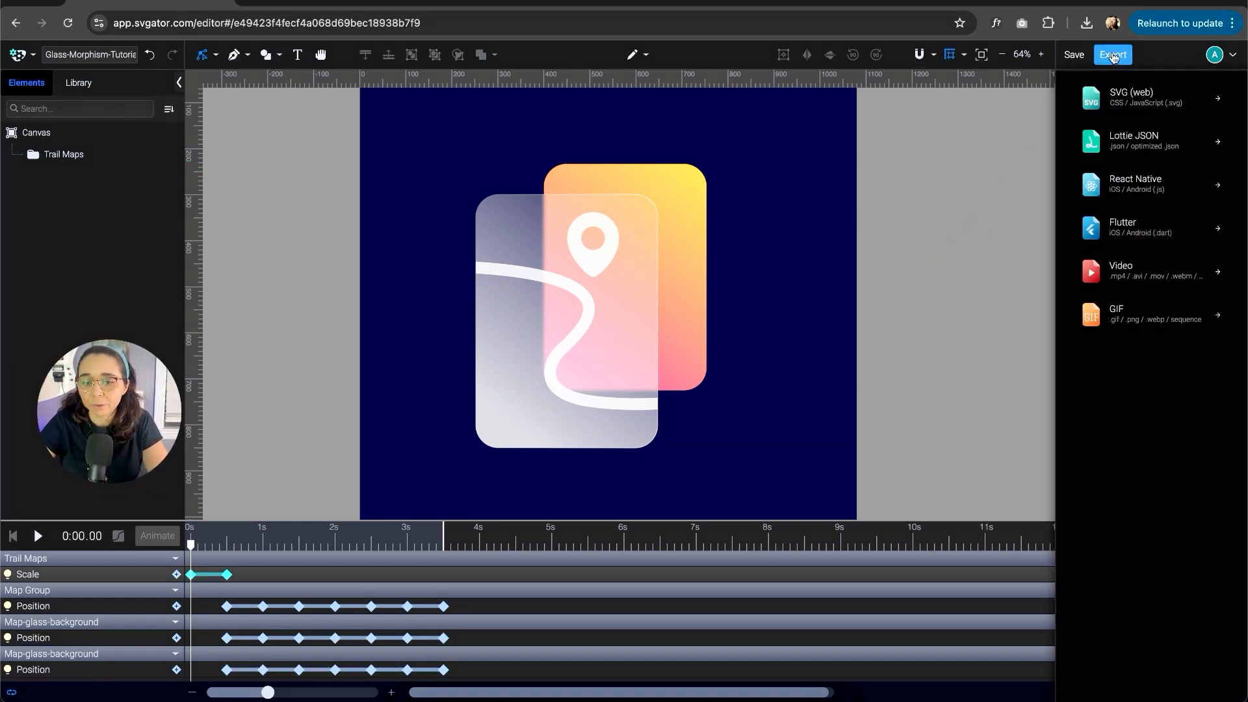
pyautogui.click(1168, 100)
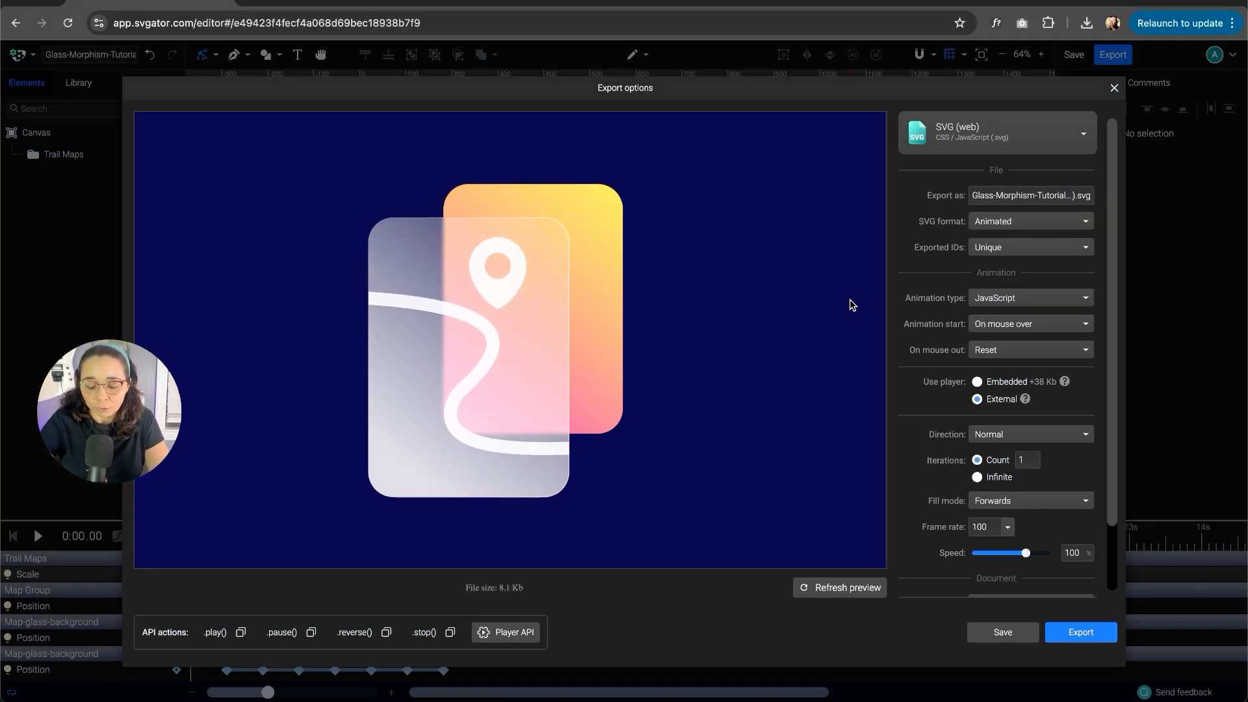
# - Examine the SVG export settings, including the choices for animation start and mouse-out behaviour
pyautogui.scroll(-2, 934, 332)
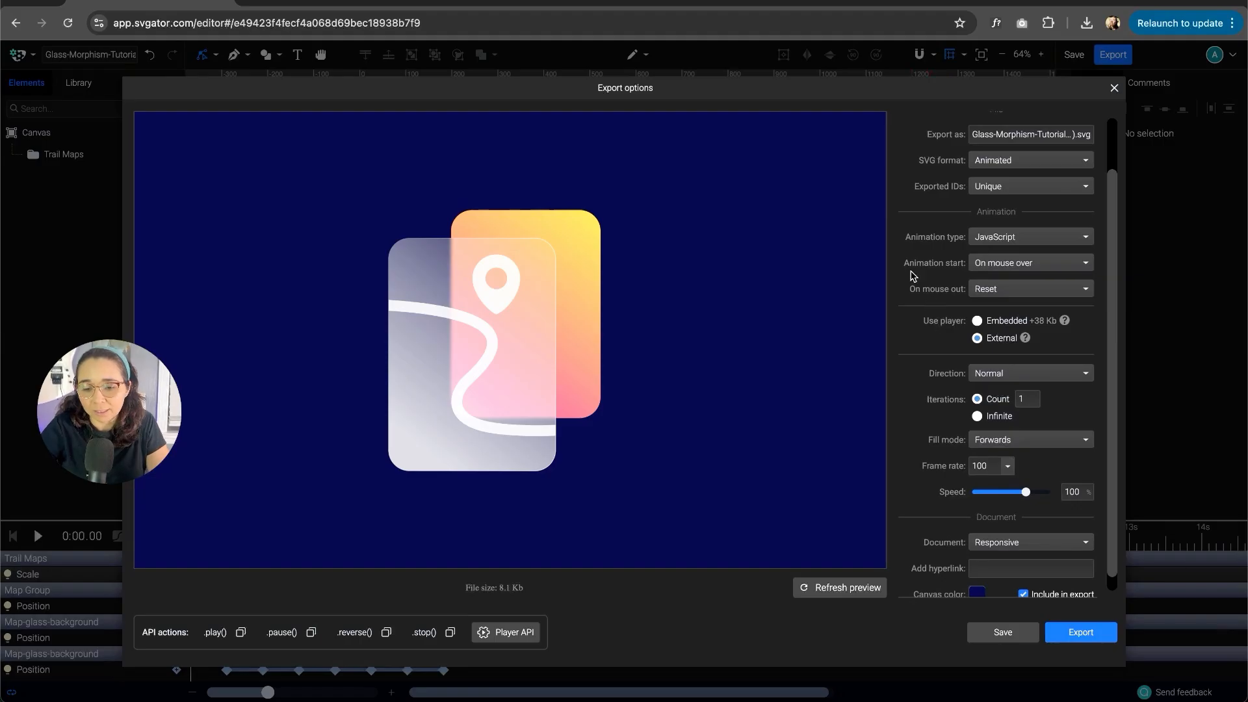
pyautogui.click(1035, 264)
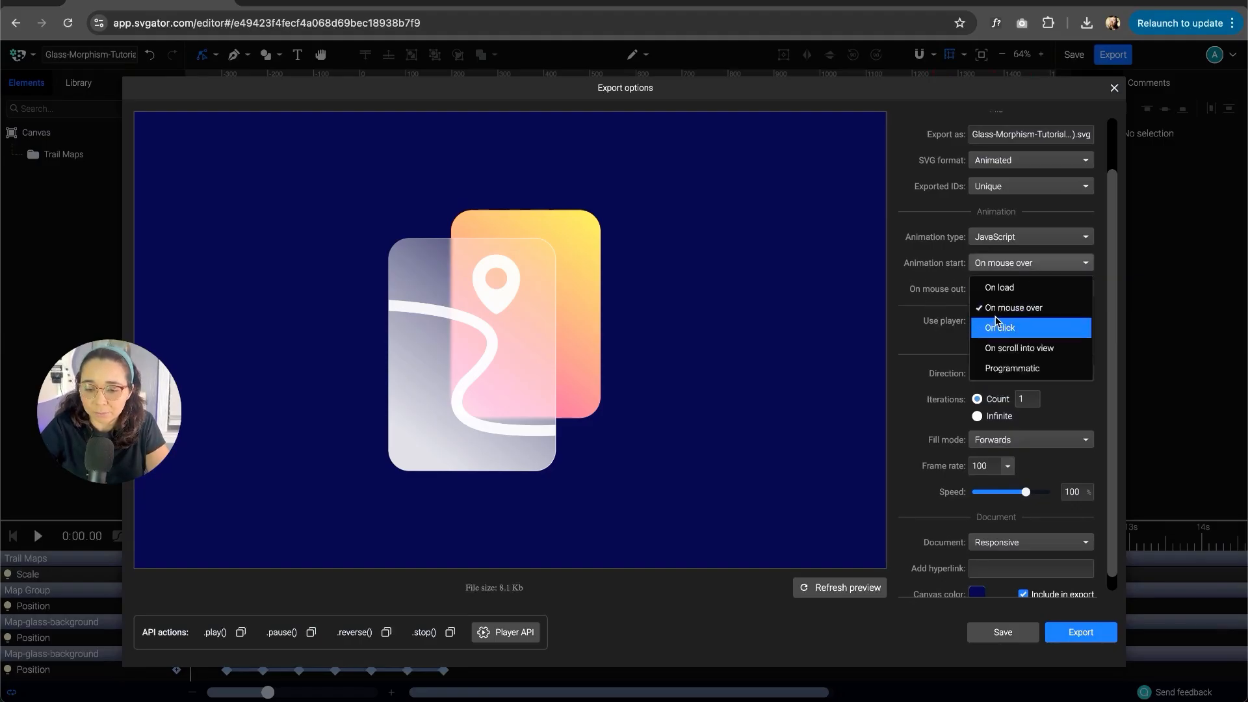
pyautogui.click(904, 300)
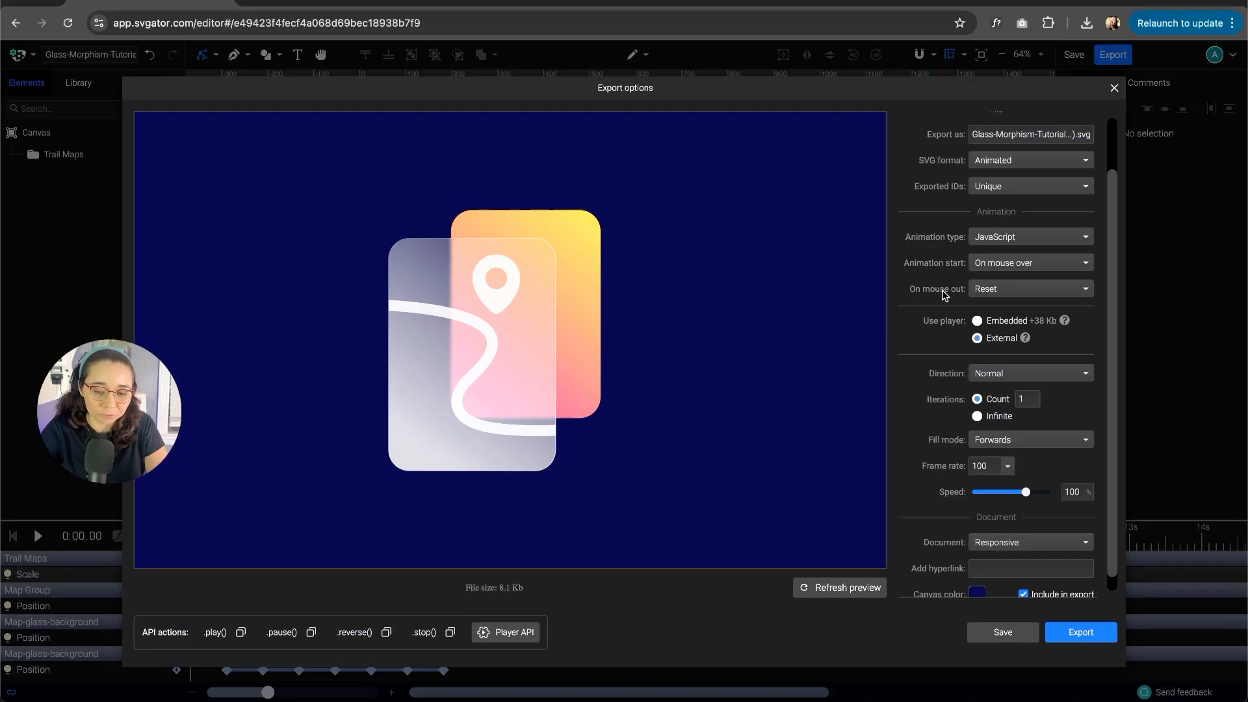
pyautogui.click(1032, 290)
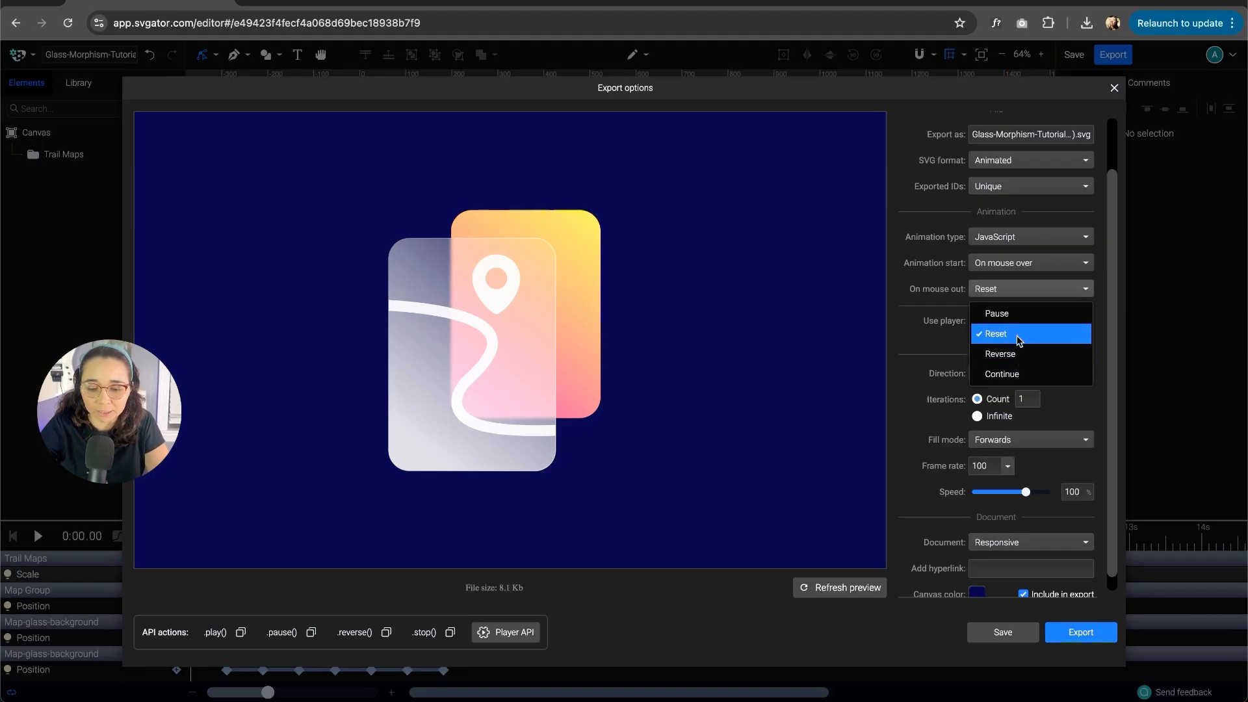
pyautogui.click(934, 318)
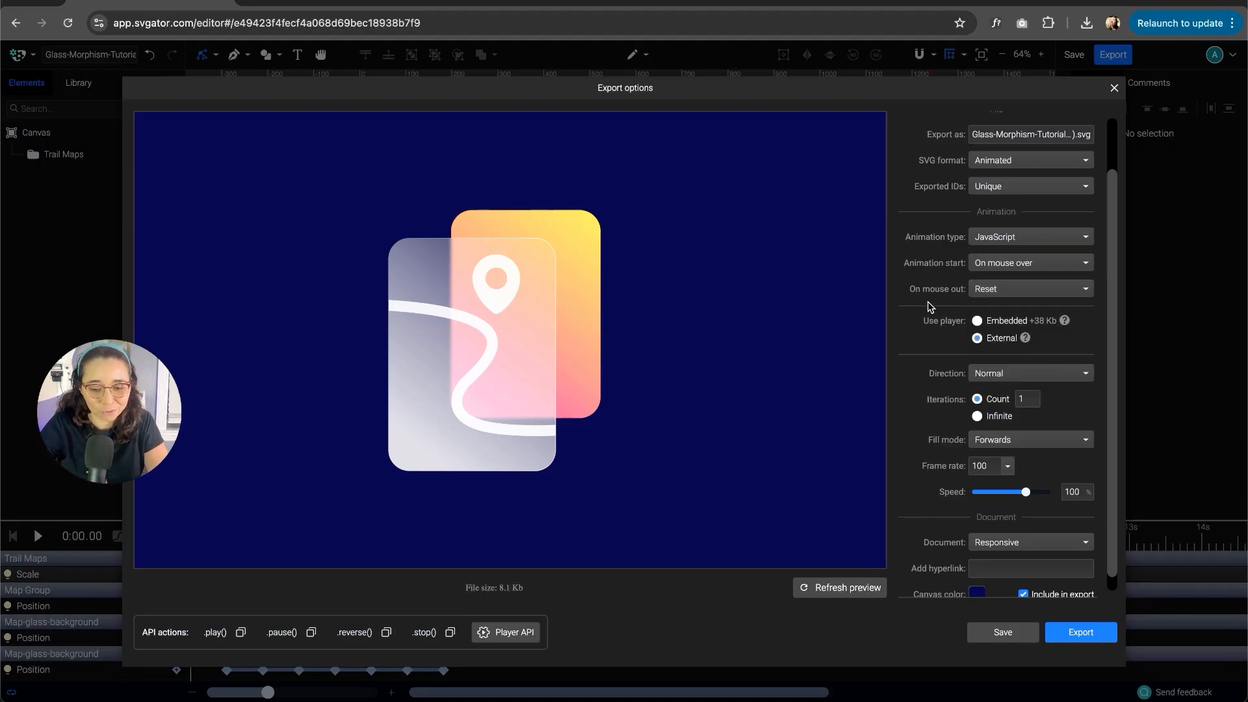
pyautogui.scroll(-1, 909, 339)
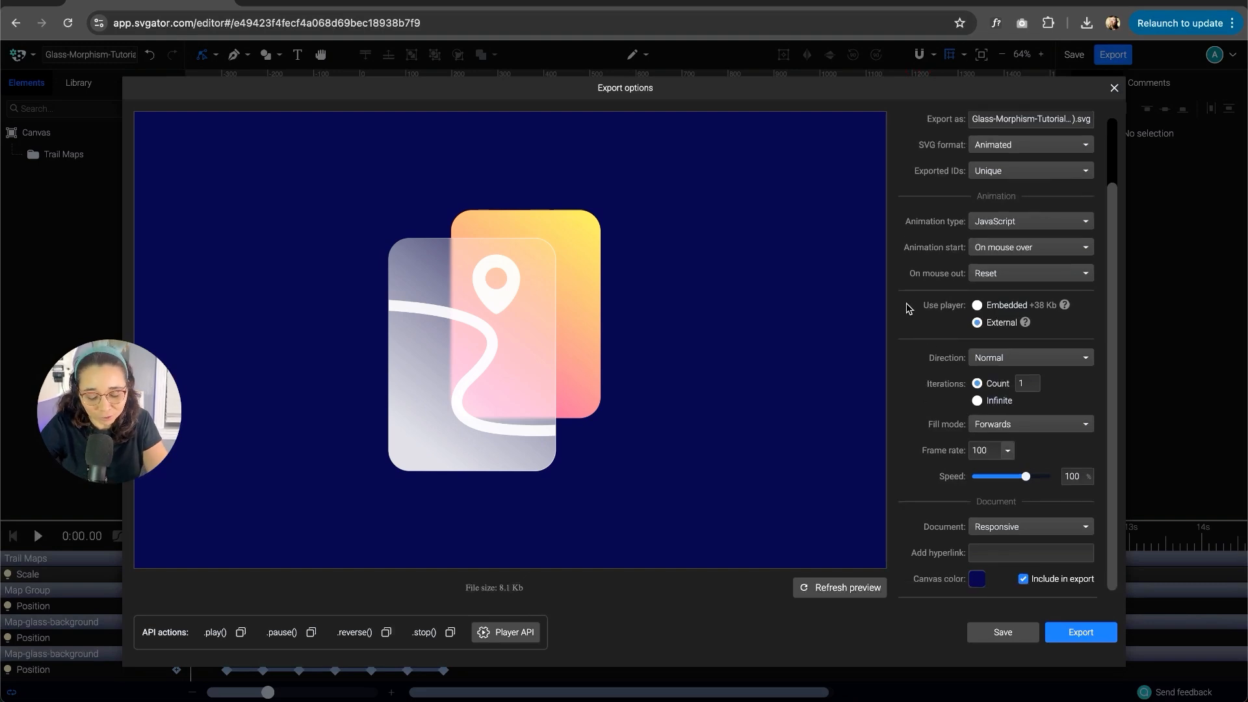
pyautogui.click(1009, 274)
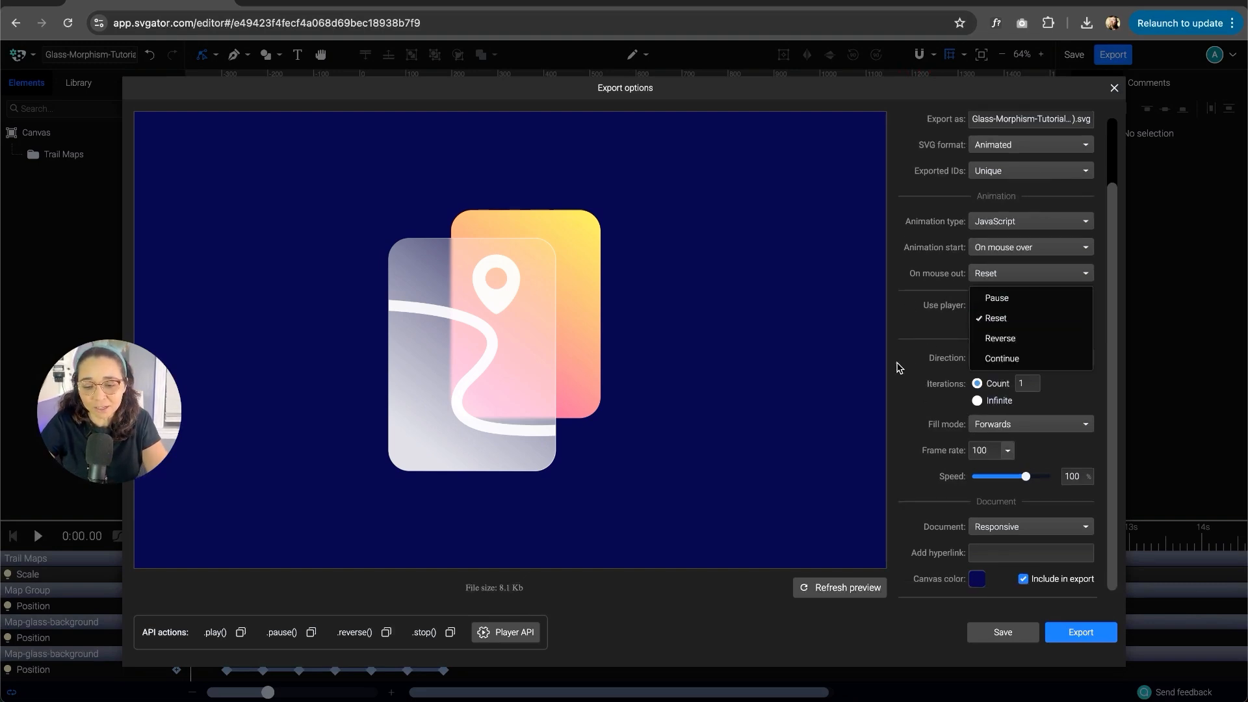
pyautogui.click(909, 339)
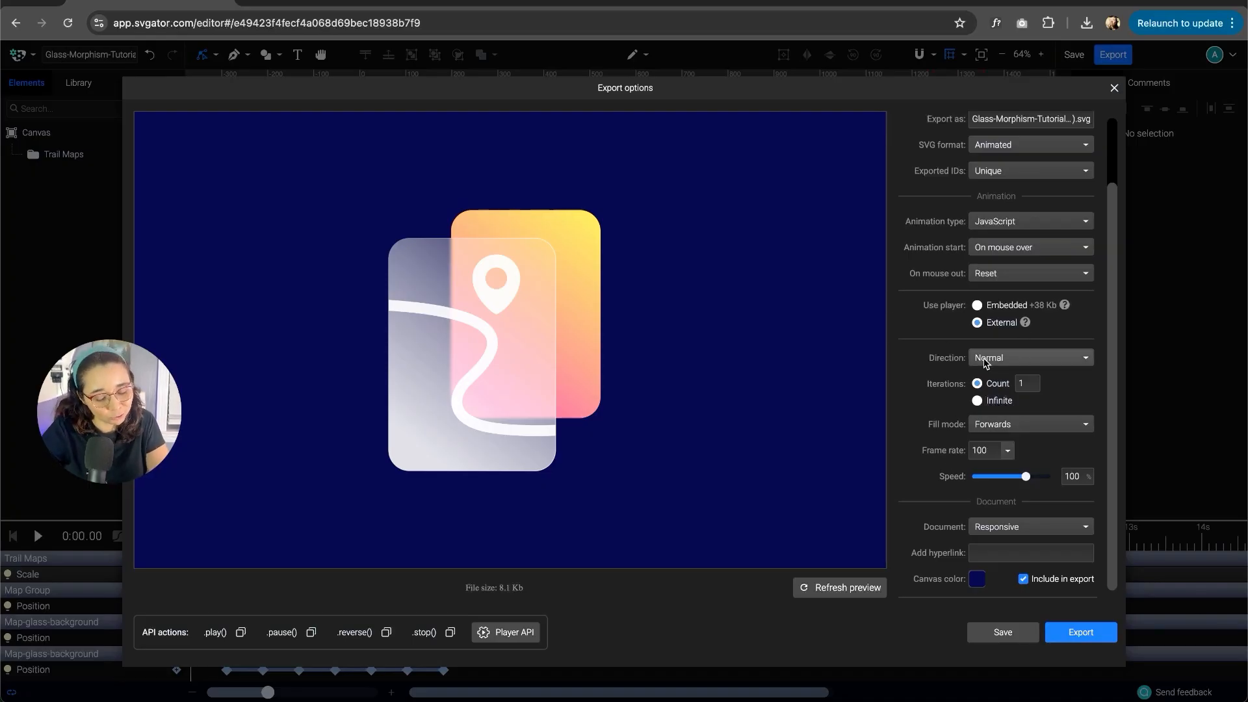
# - Export the animated SVG with JavaScript animation, starting on mouse over and resetting on mouse out
pyautogui.scroll(2, 963, 390)
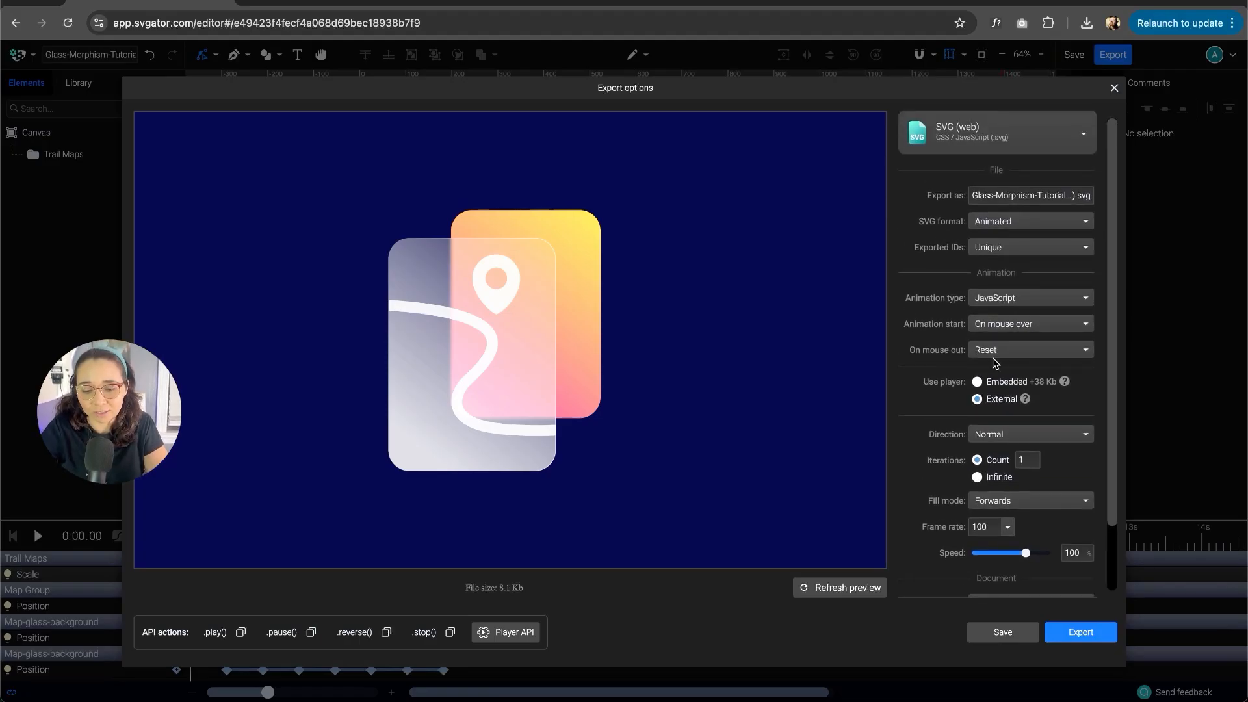
pyautogui.click(1070, 633)
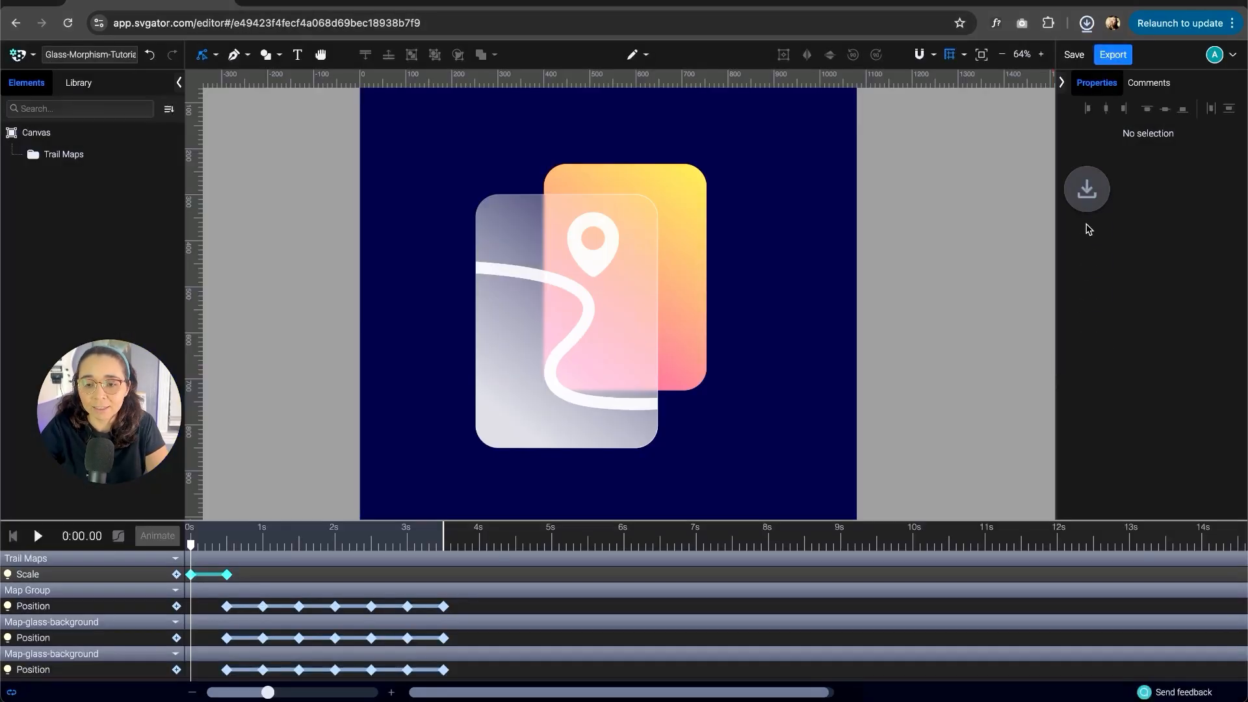
# - Open the reset-version SVG in a browser tab and export a second animated SVG (web) with On mouse out set to Reverse
pyautogui.moveTo(1020, 65); pyautogui.dragTo(395, 27)
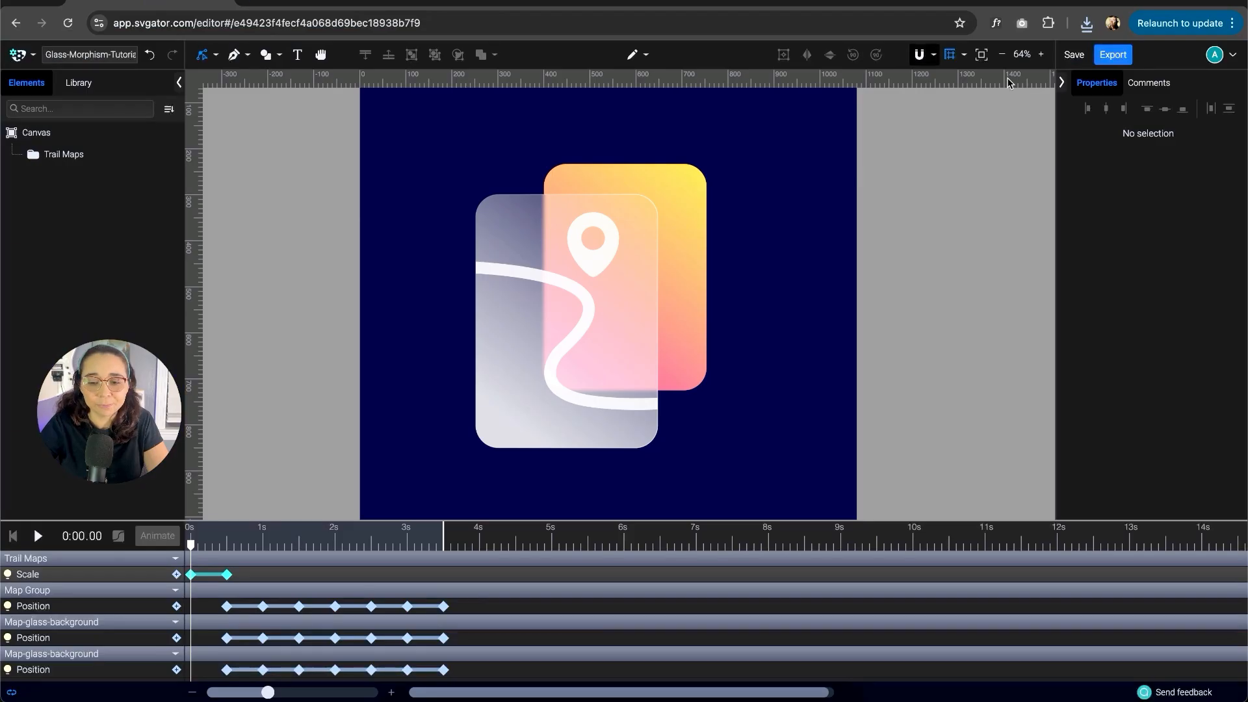
pyautogui.click(1113, 54)
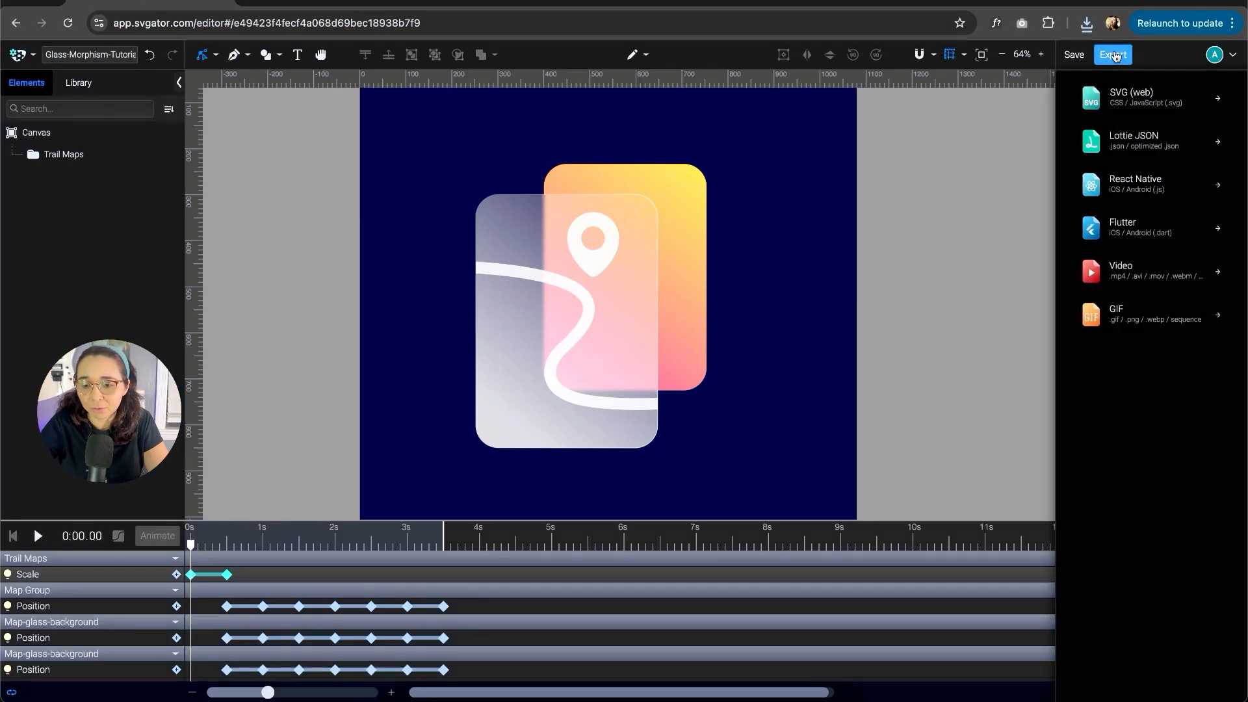
pyautogui.click(1164, 98)
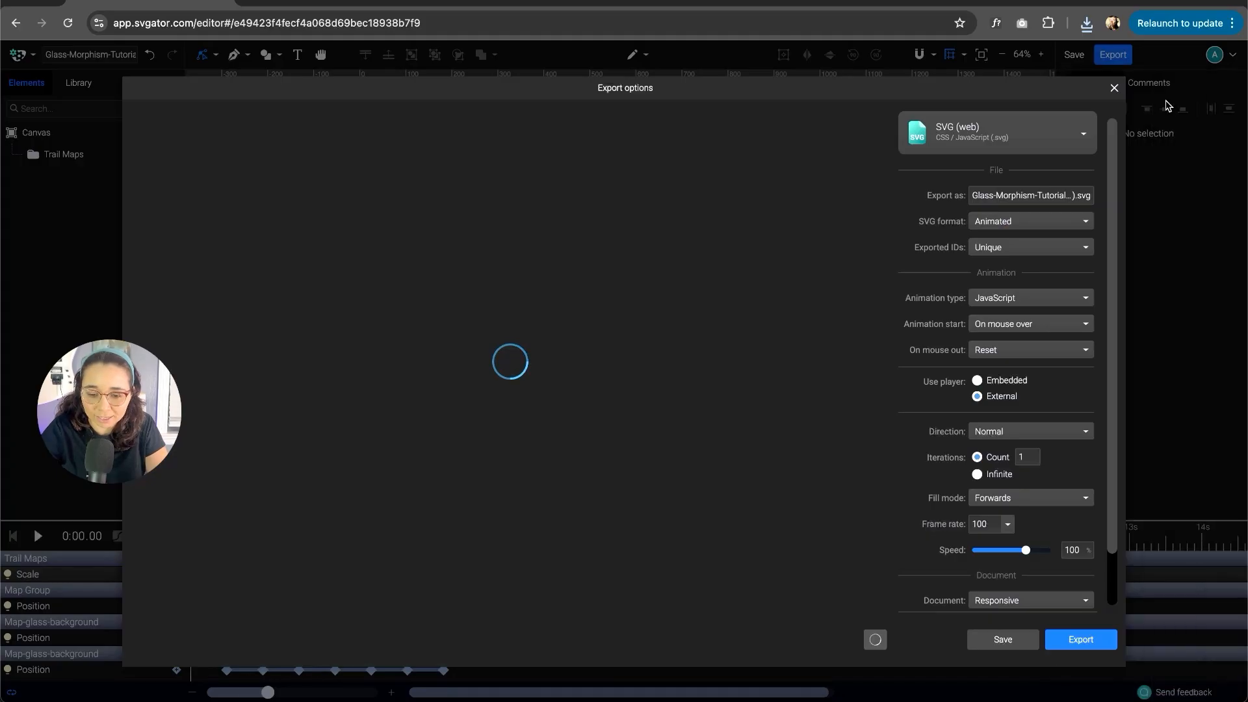
pyautogui.click(1000, 350)
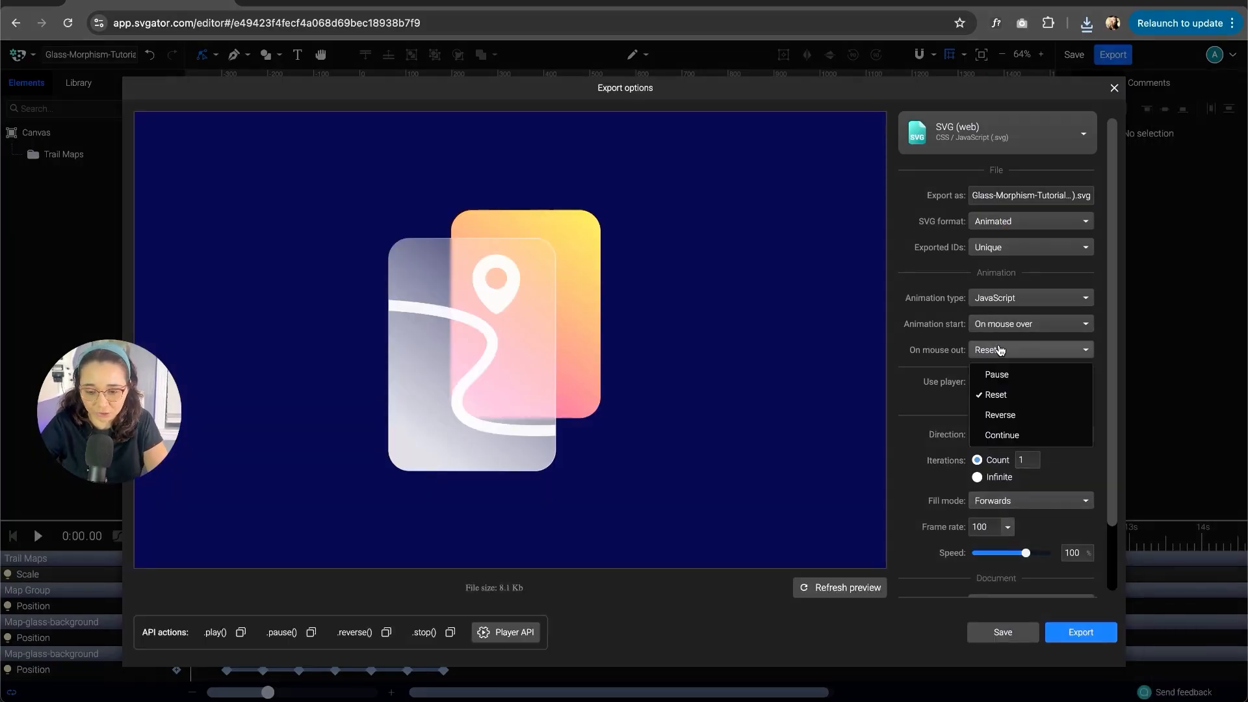
pyautogui.click(1012, 423)
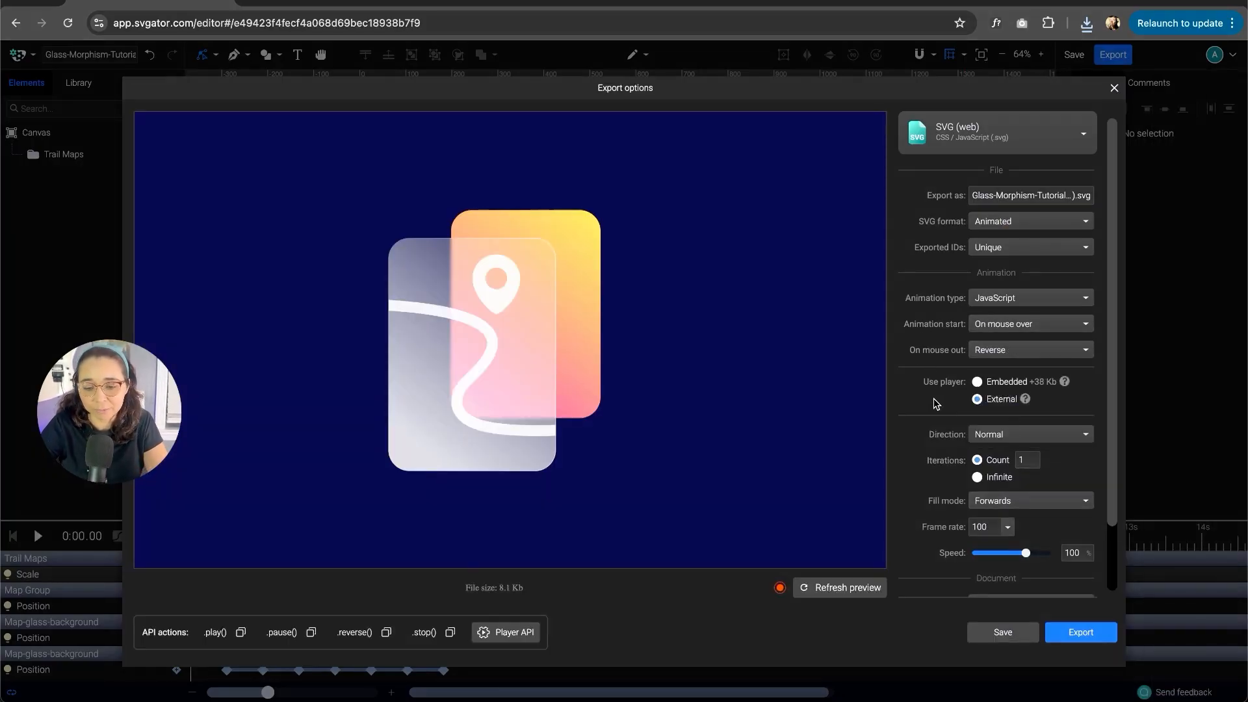
pyautogui.click(1081, 634)
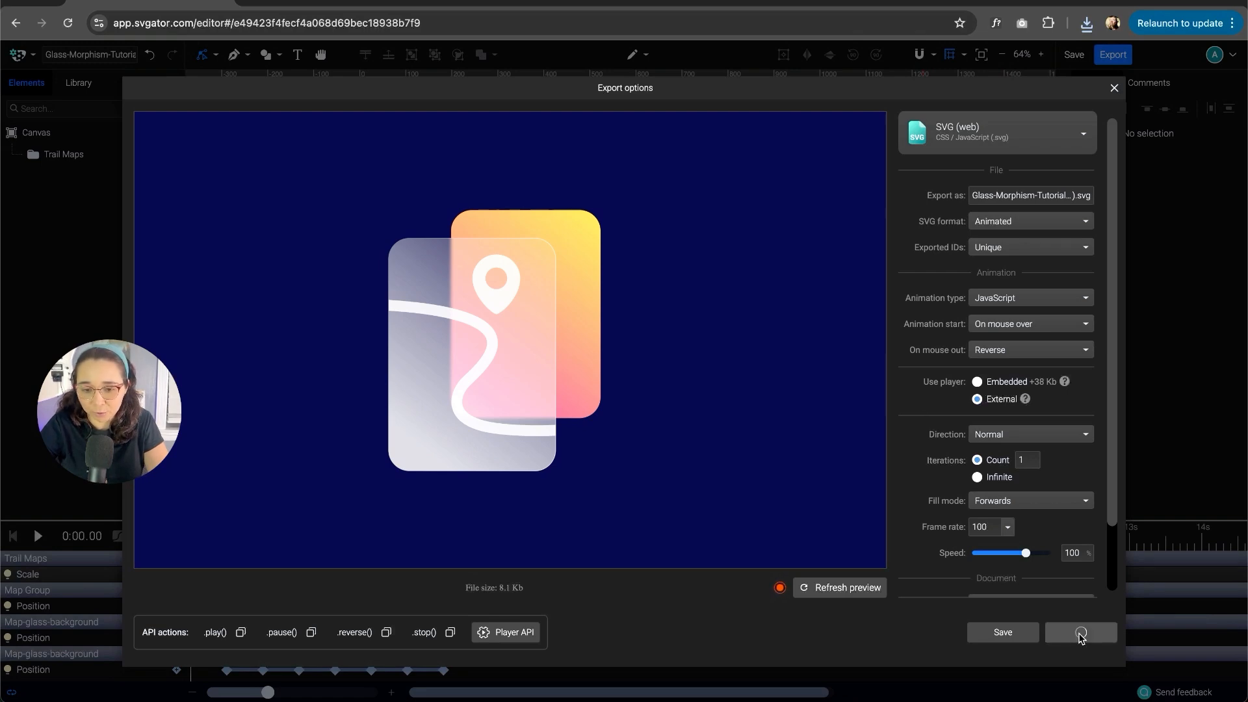
# - Open the newly downloaded reverse-version SVG in its own browser tab and compare it with the reset-version SVG
pyautogui.click(1086, 22)
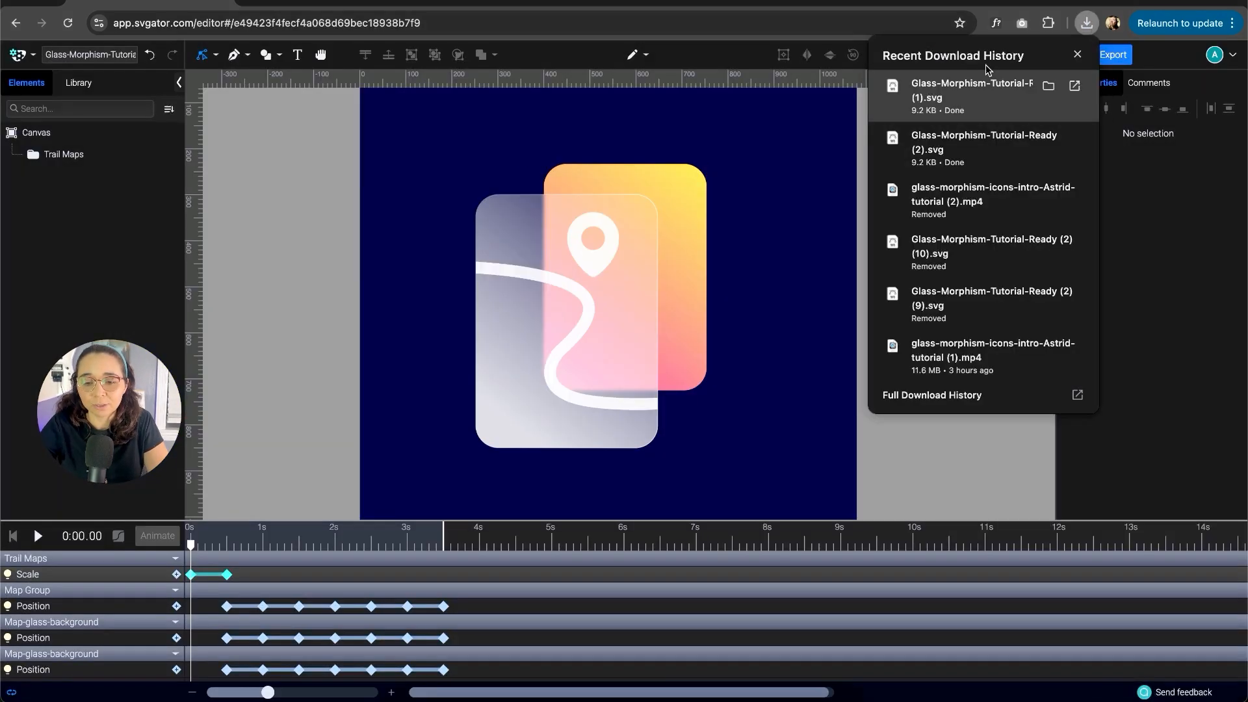
pyautogui.moveTo(901, 98); pyautogui.dragTo(463, 3)
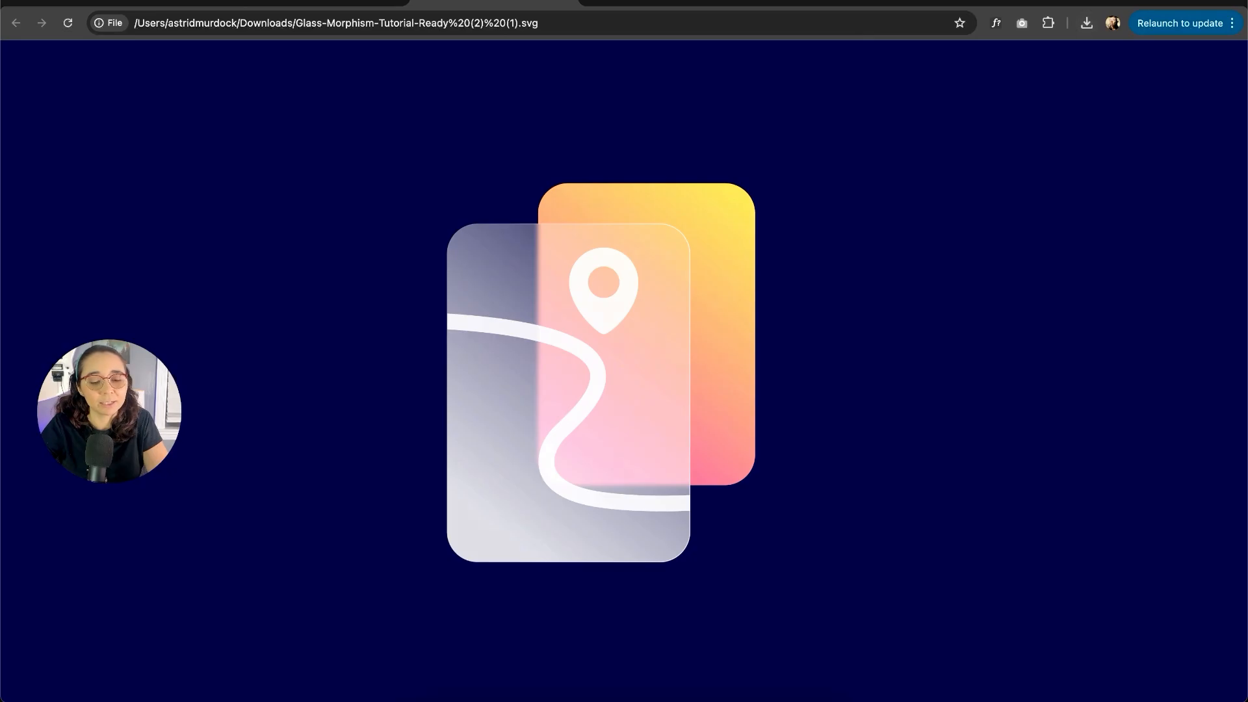
pyautogui.hotkey('ctrl', 'shift', 'Tab')
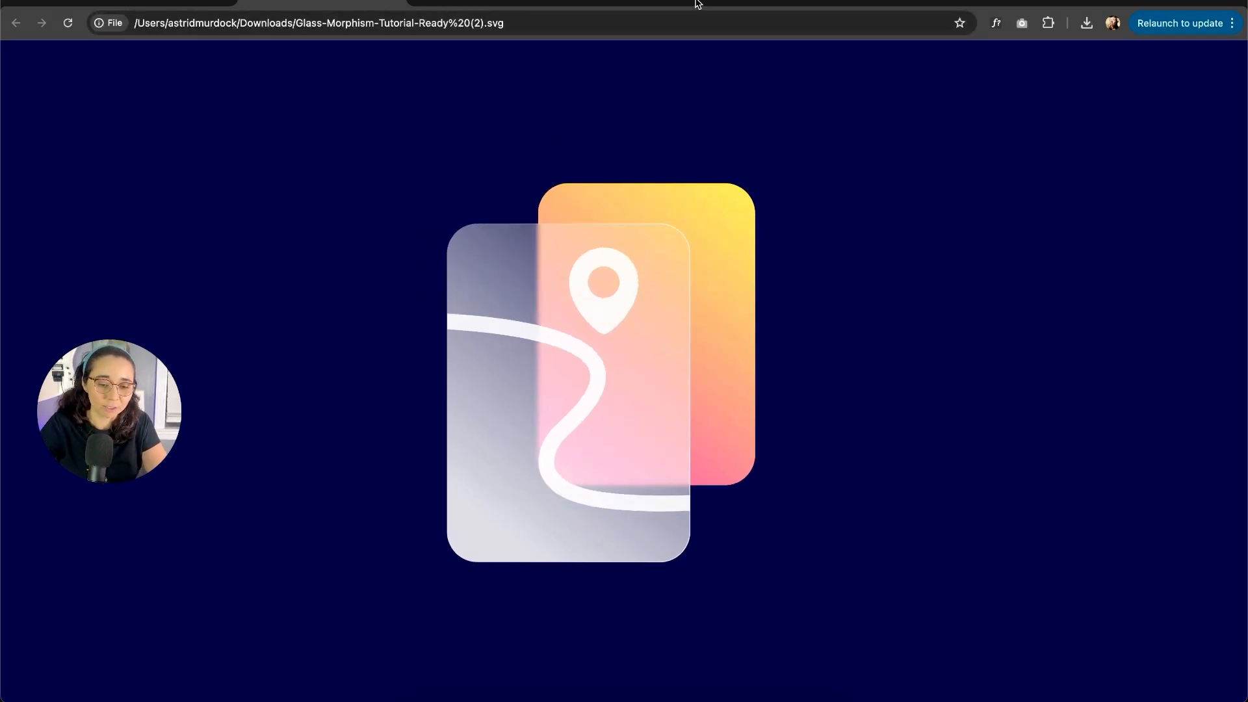
pyautogui.click(462, 2)
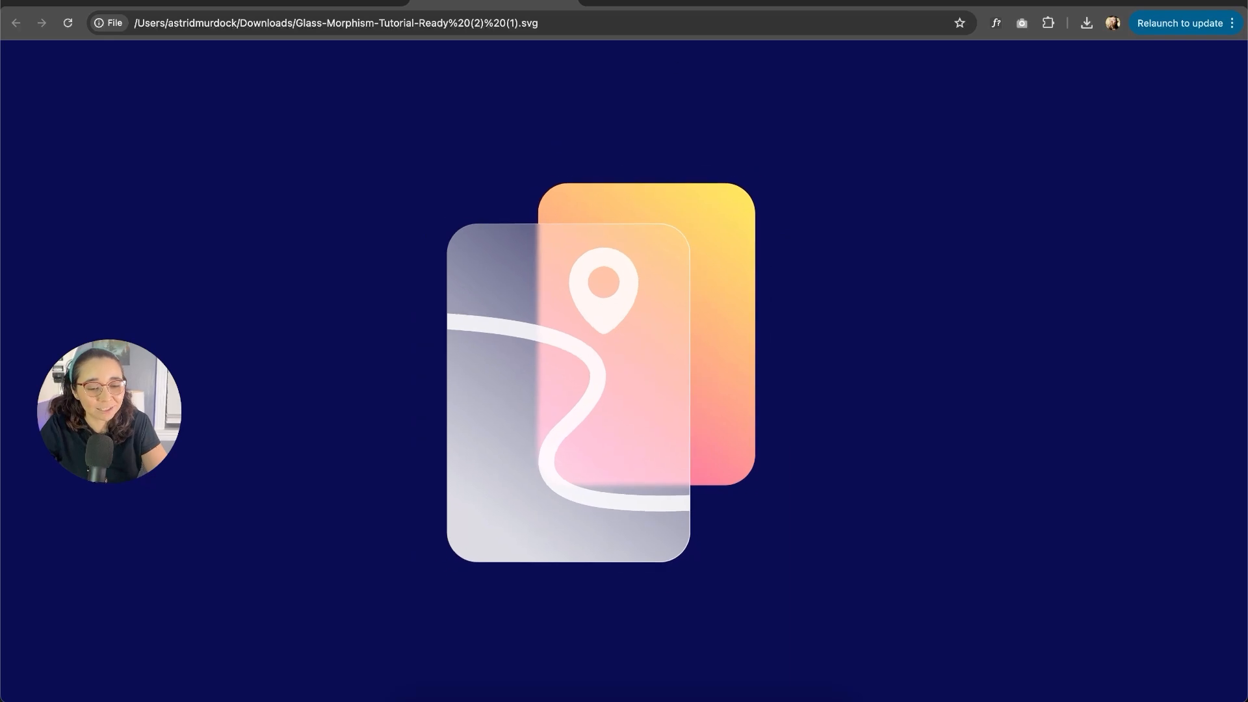
# - Return to the project's SVG (web) export options and examine the available animation start and mouse-out behaviours
pyautogui.click(149, 2)
pyautogui.click(1113, 55)
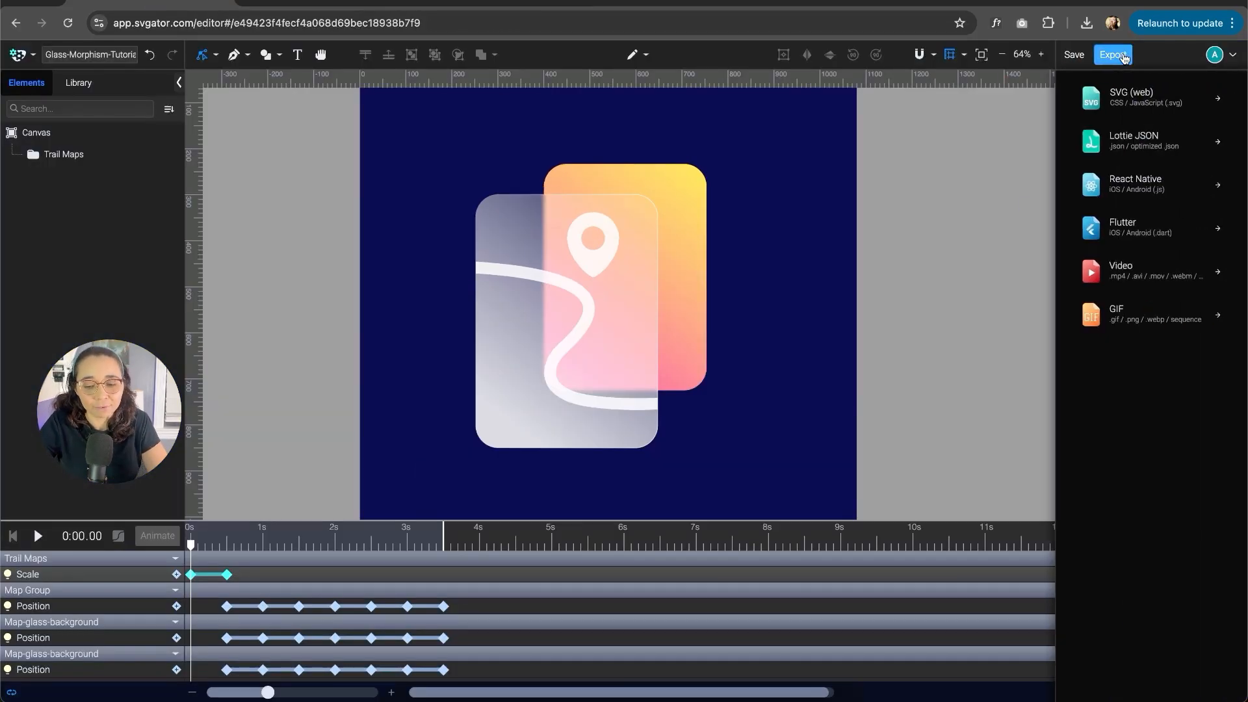
pyautogui.click(1135, 106)
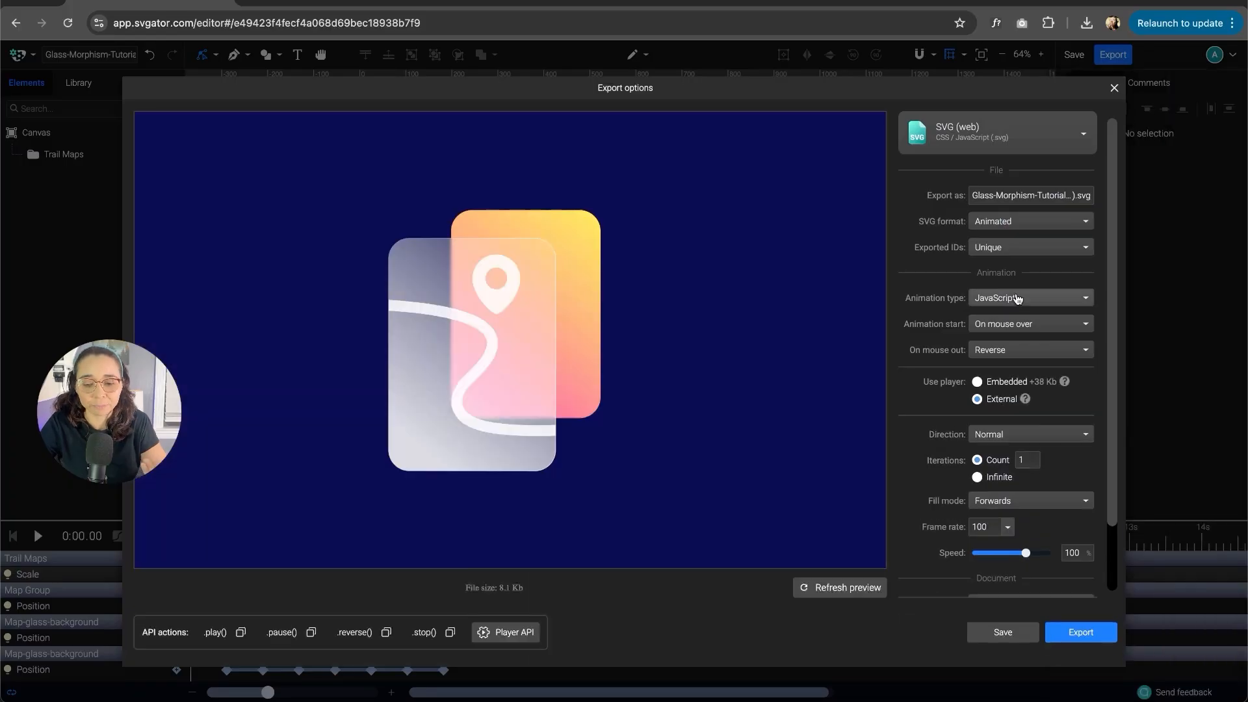
pyautogui.click(1031, 325)
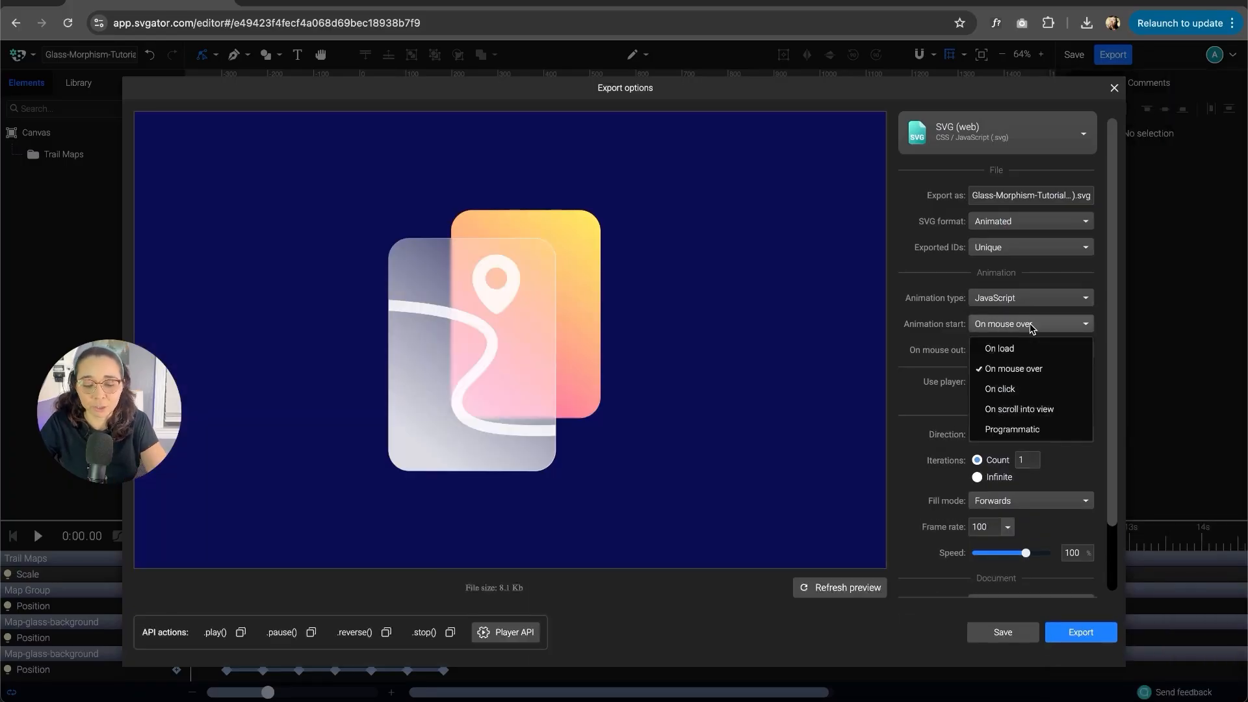
pyautogui.click(934, 323)
pyautogui.click(1018, 354)
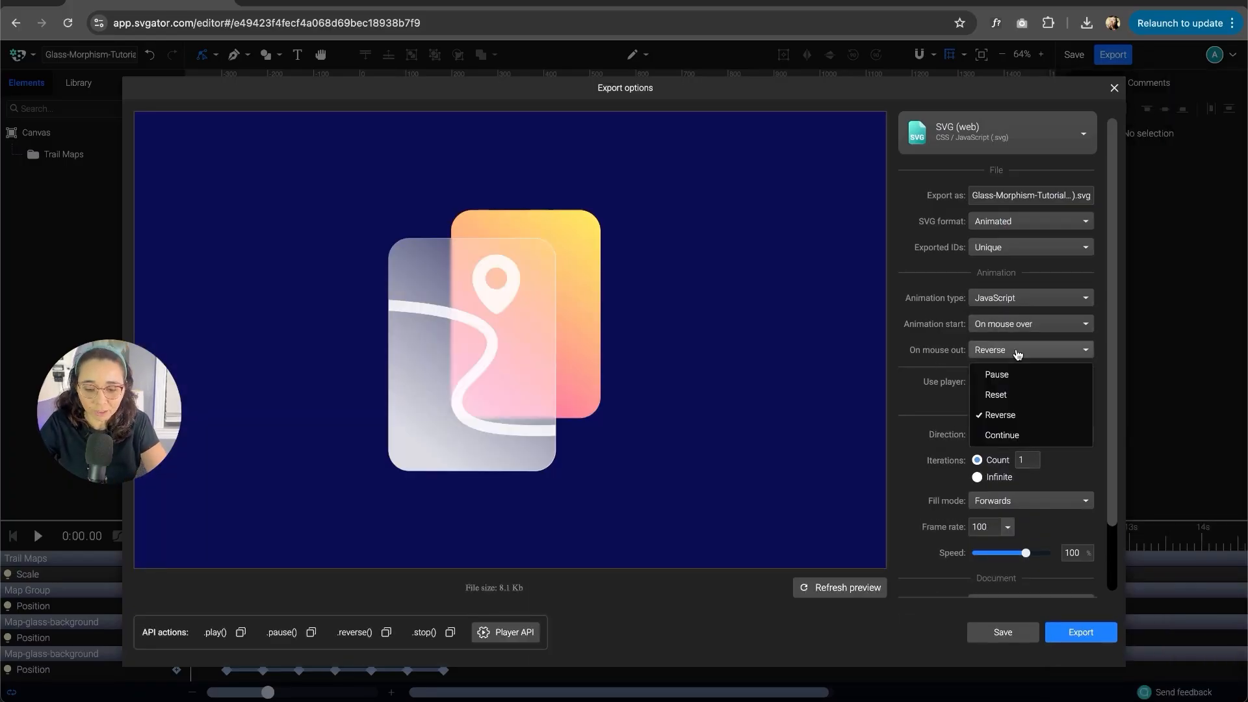
pyautogui.click(934, 358)
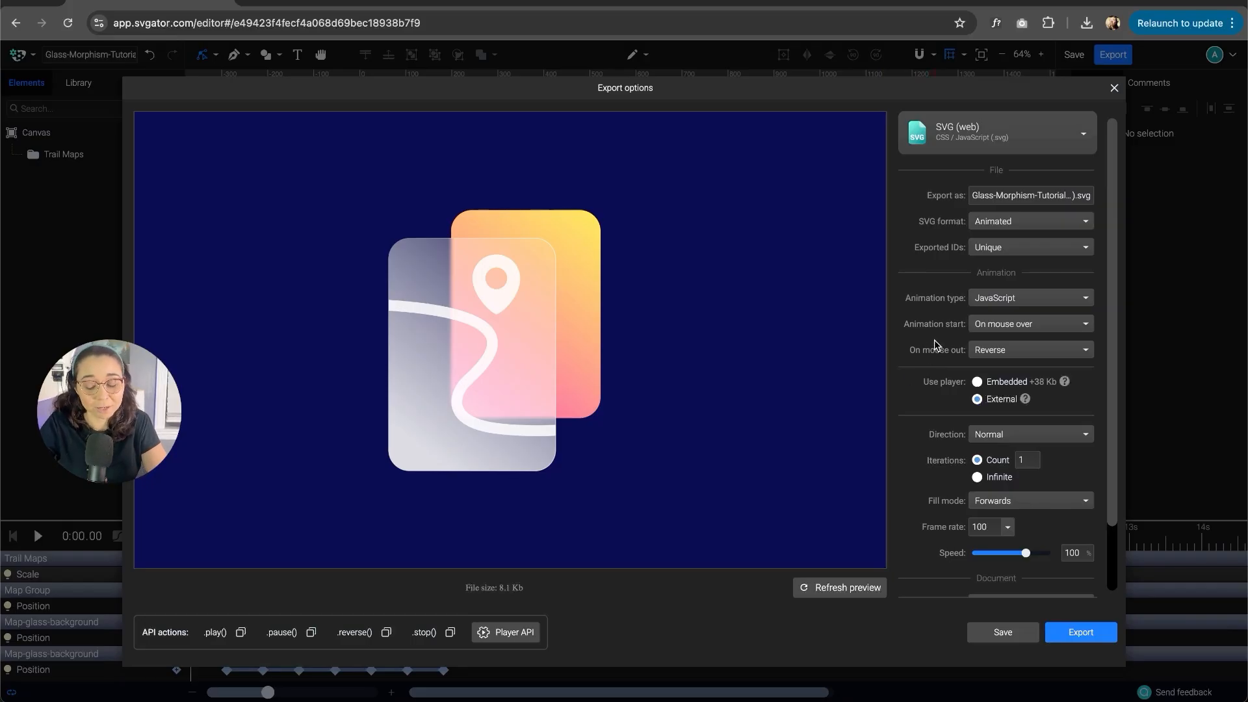
pyautogui.scroll(-1, 936, 341)
pyautogui.scroll(1, 913, 357)
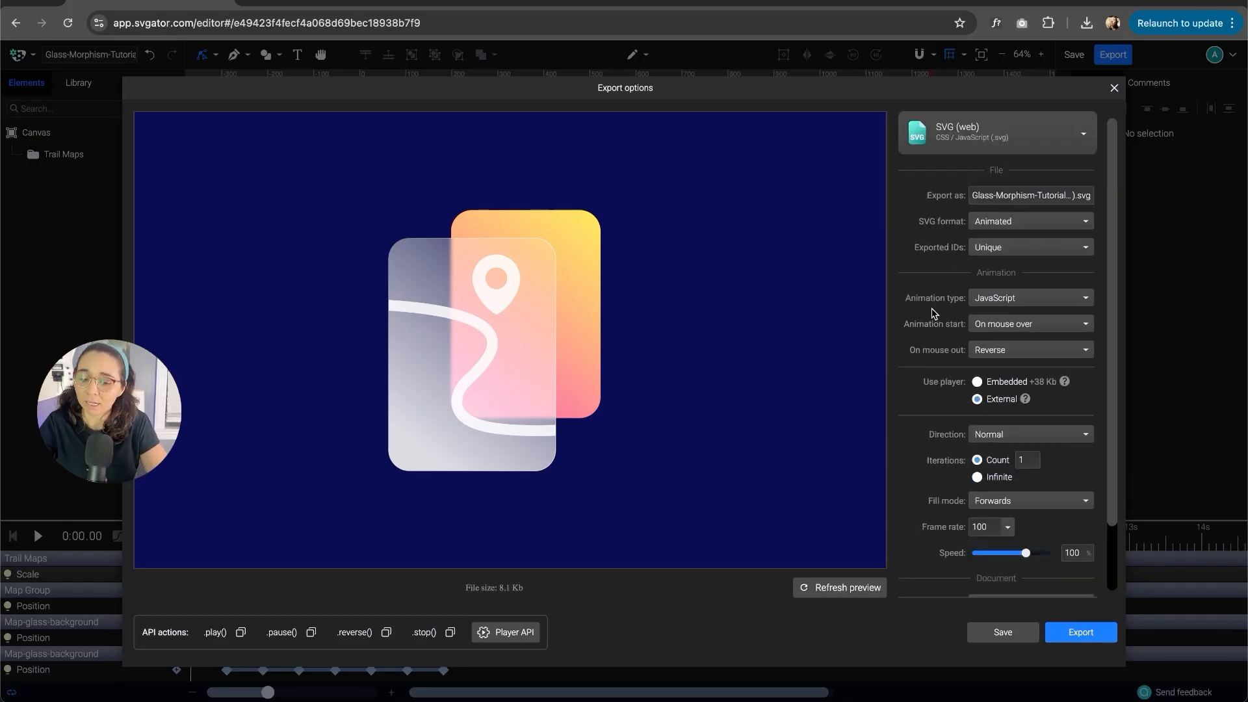